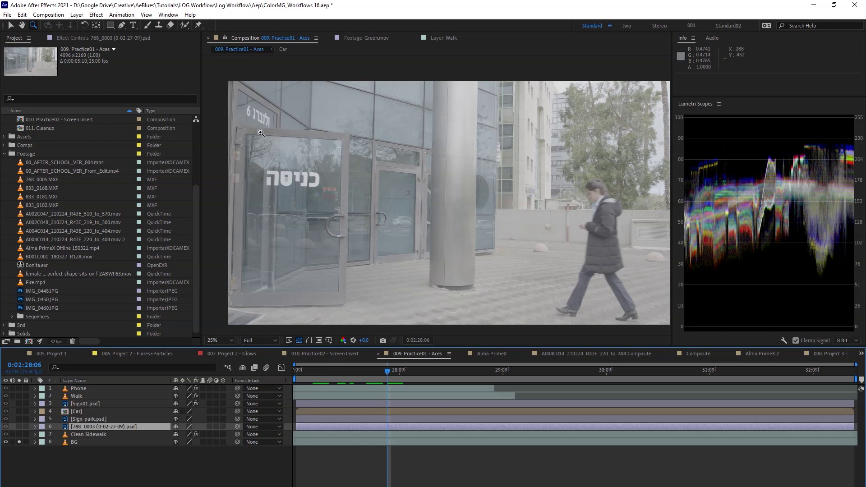
- Preview the photos IMG_0460, IMG_0450 and IMG_0448 from the Project panel
{"action": "double_click", "coordinate": [56, 306]}
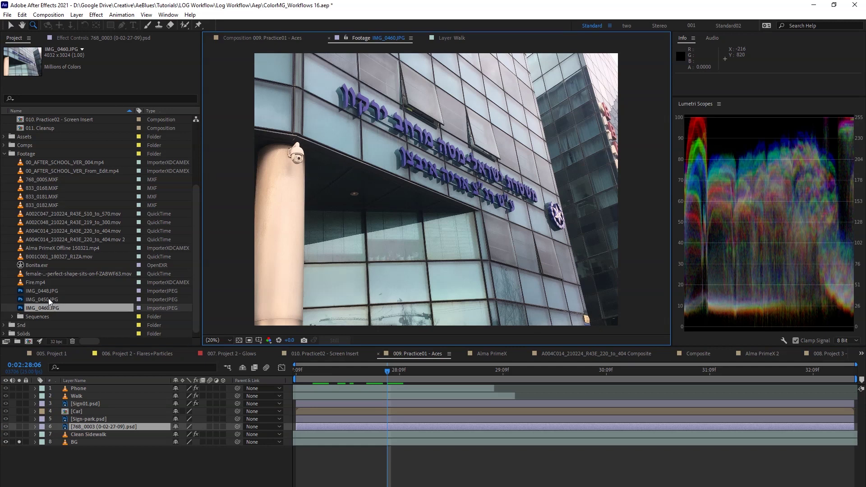
{"action": "double_click", "coordinate": [50, 298]}
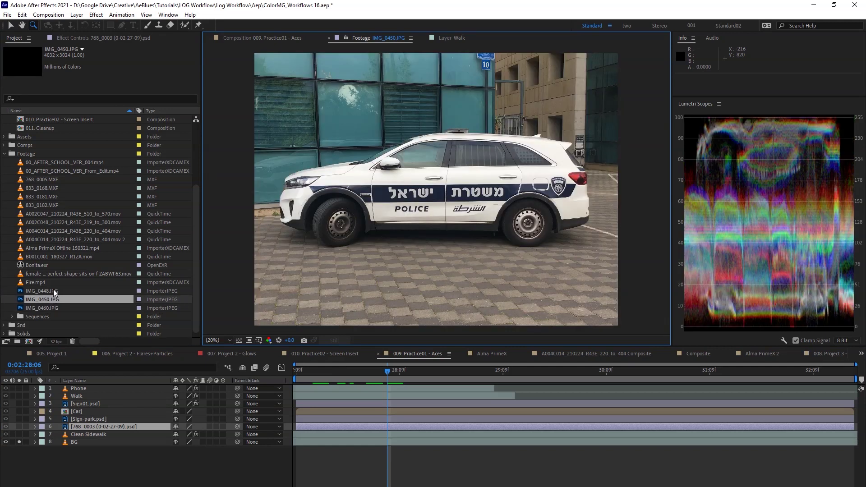
{"action": "double_click", "coordinate": [52, 290]}
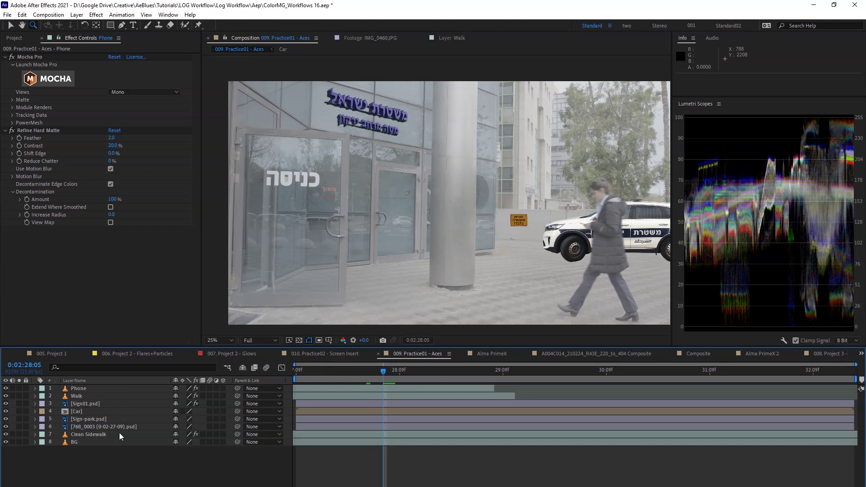
- Solo the BG and Clean Sidewalk layers and inspect the 768_0003 layer's mask
{"action": "left_click", "coordinate": [77, 442]}
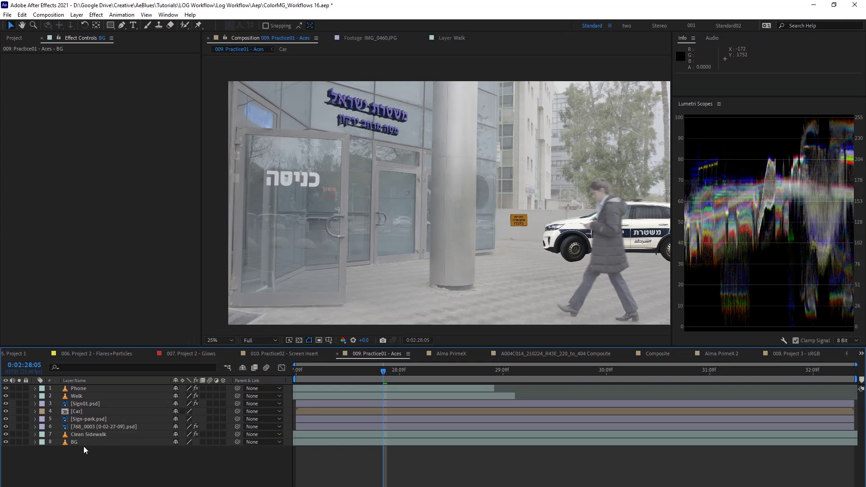
{"action": "left_click", "coordinate": [83, 442]}
{"action": "left_click", "coordinate": [19, 442]}
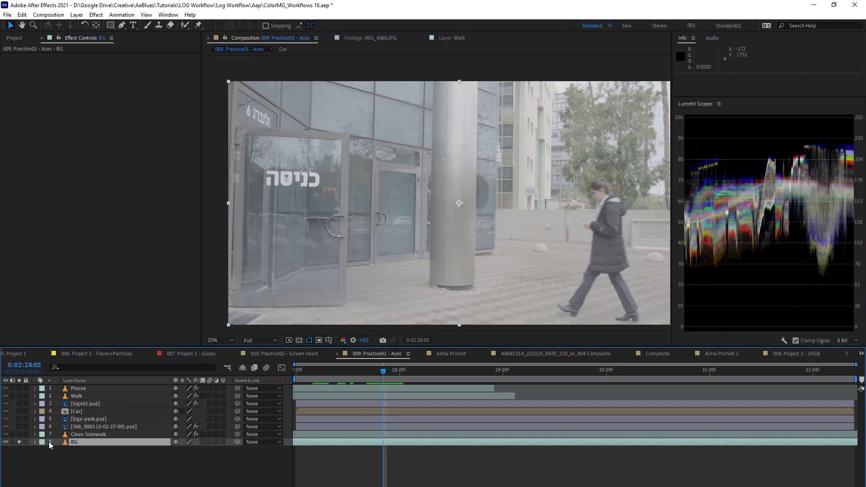
{"action": "left_click", "coordinate": [45, 434]}
{"action": "left_click", "coordinate": [19, 434]}
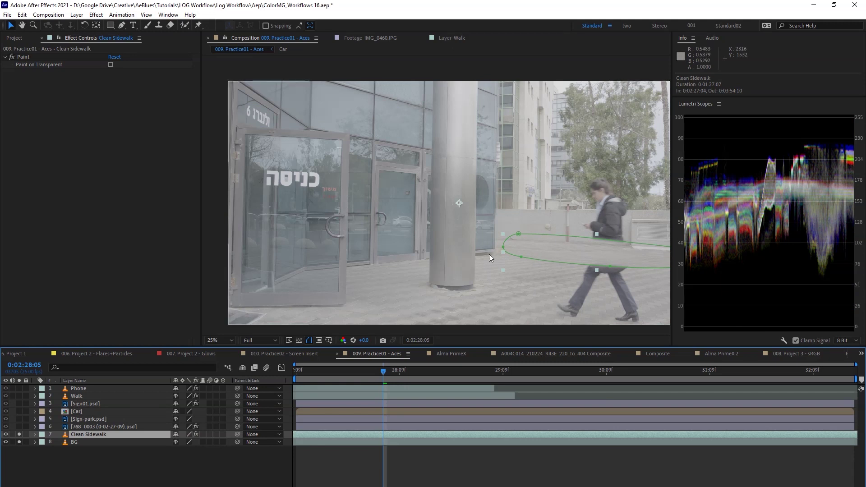
{"action": "left_click", "coordinate": [103, 427]}
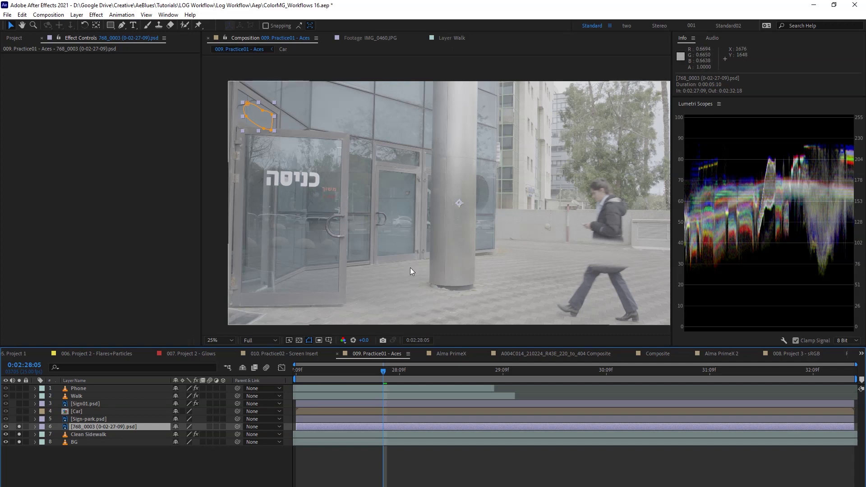
- Solo in turn the parking sign, police car and building sign, ending with Walk soloed
{"action": "left_click", "coordinate": [19, 419]}
{"action": "left_click", "coordinate": [40, 412]}
{"action": "left_click", "coordinate": [19, 412]}
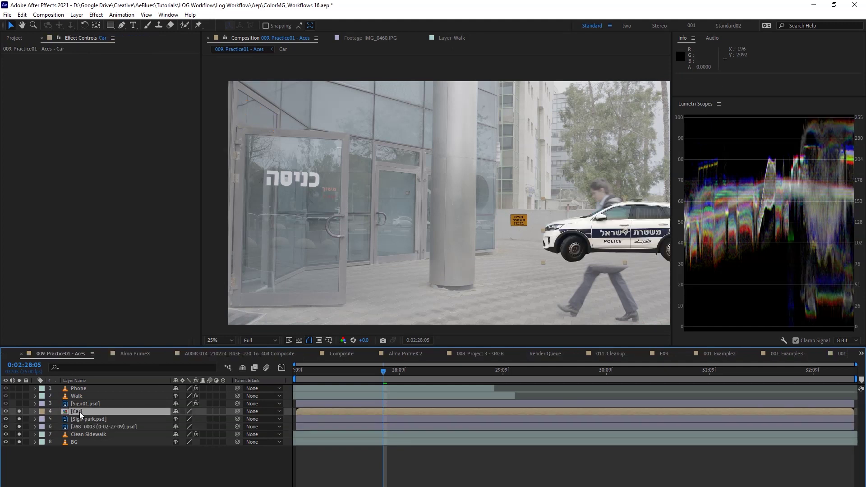
{"action": "left_click", "coordinate": [57, 404]}
{"action": "left_click", "coordinate": [19, 404]}
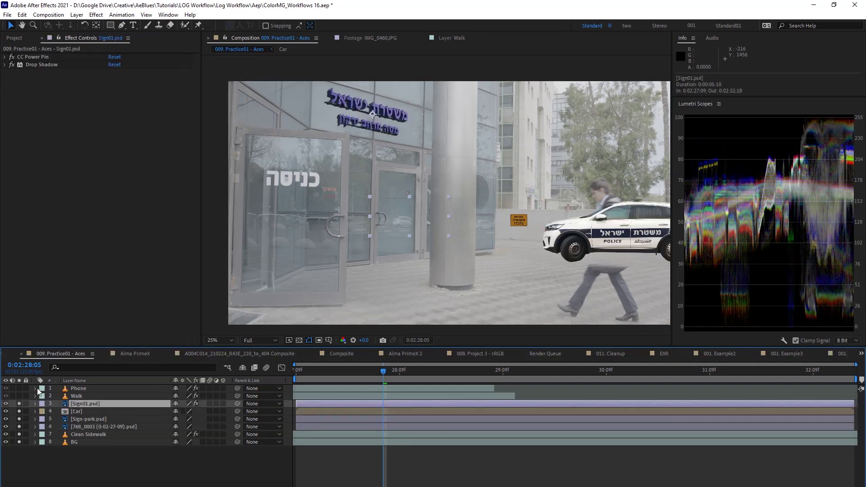
{"action": "key", "text": "ctrl+Up"}
{"action": "key", "text": "ctrl+Up"}
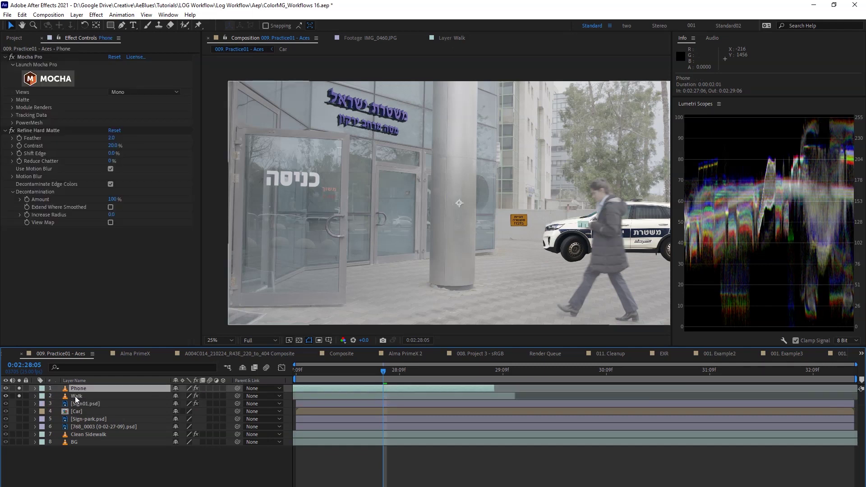
{"action": "left_click", "coordinate": [75, 396]}
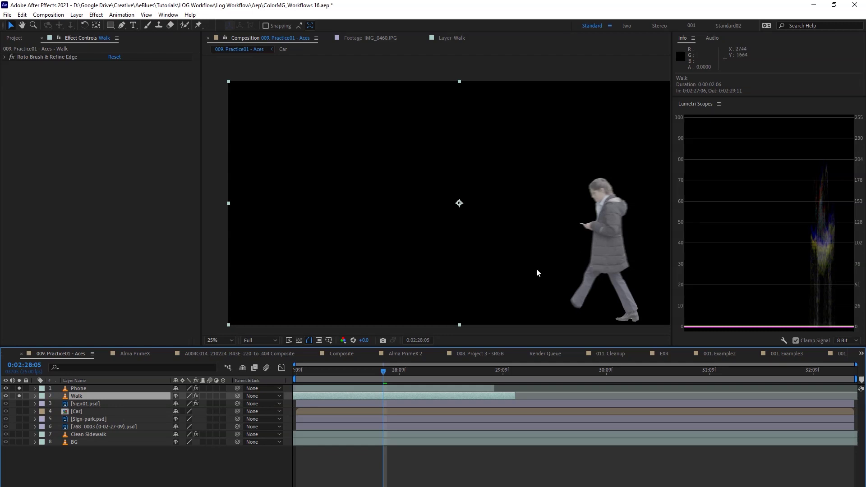
- Turn off the Solo switches on Walk and Phone and deselect the Phone layer
{"action": "left_click", "coordinate": [79, 389]}
{"action": "left_click", "coordinate": [19, 396]}
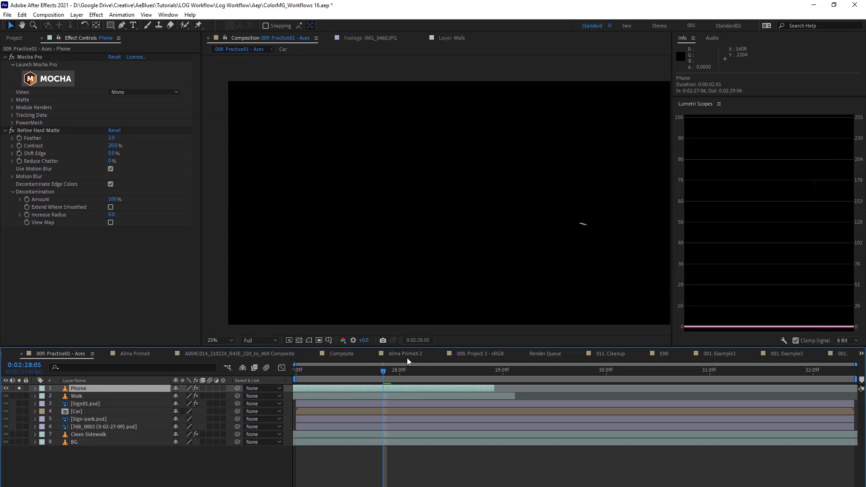
{"action": "left_click", "coordinate": [18, 385]}
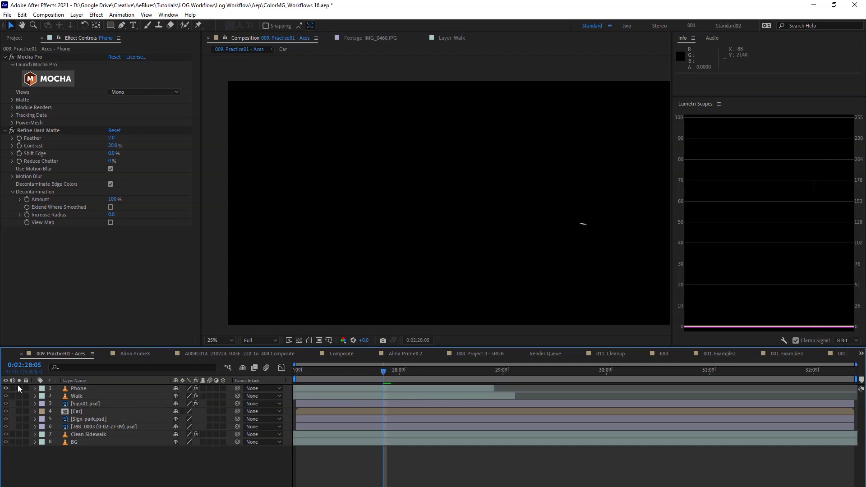
{"action": "left_click", "coordinate": [20, 388]}
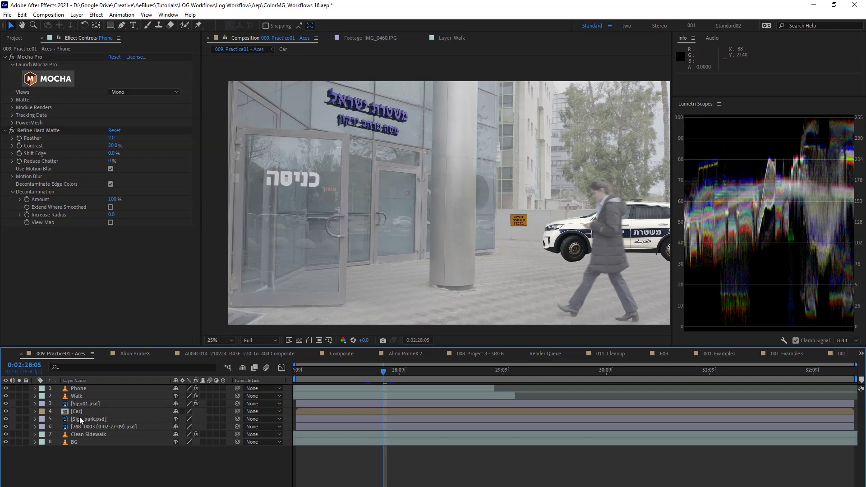
- Apply OpenColorIO to the BG layer using the aces_1.2 configuration
{"action": "left_click", "coordinate": [82, 442]}
{"action": "key", "text": "ctrl+space"}
{"action": "type", "text": "ocio"}
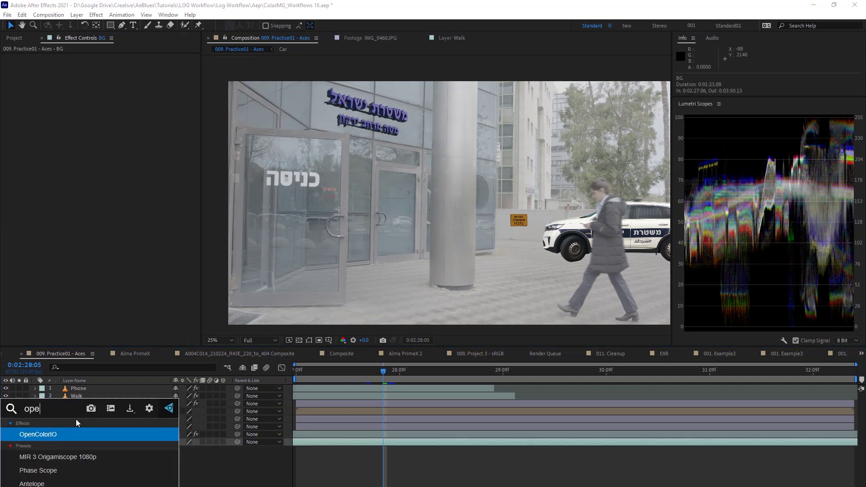
{"action": "key", "text": "Return"}
{"action": "left_click", "coordinate": [95, 77]}
{"action": "left_click", "coordinate": [131, 95]}
- Convert BG from Sony S-Log3 S-Gamut3.Cine to ACES - ACEScg, then select Clean Sidewalk
{"action": "left_click", "coordinate": [115, 116]}
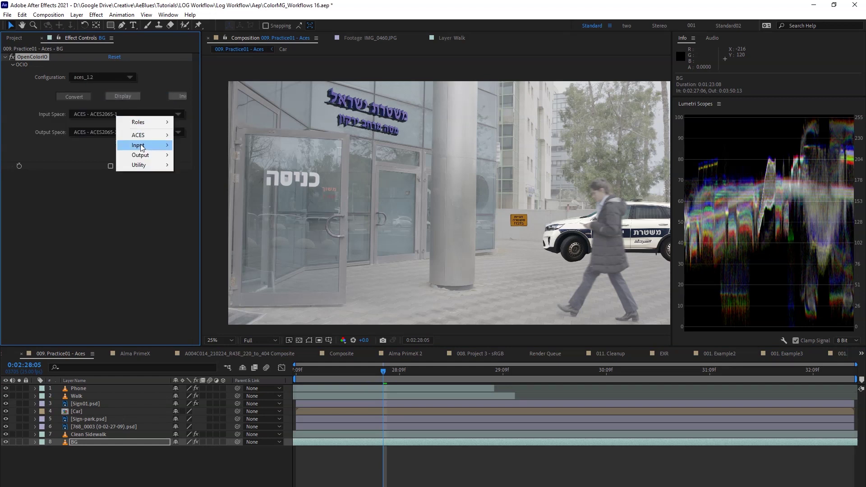
{"action": "mouse_move", "coordinate": [140, 145]}
{"action": "mouse_move", "coordinate": [212, 215]}
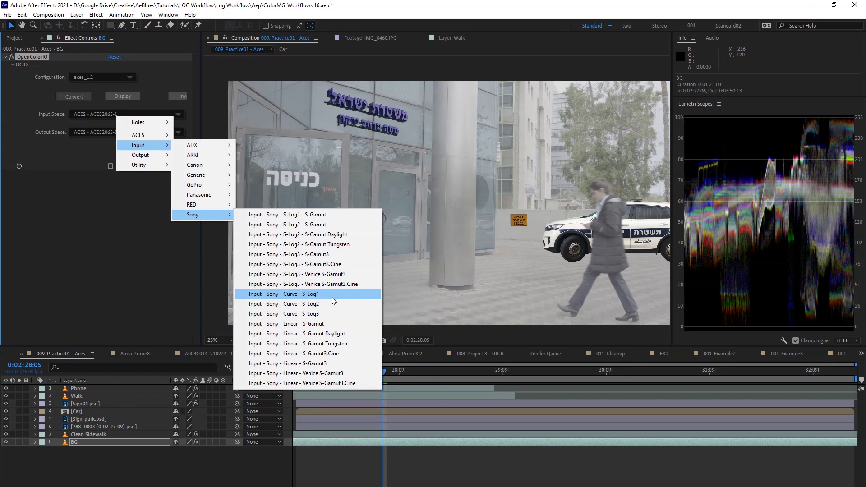
{"action": "left_click", "coordinate": [322, 265]}
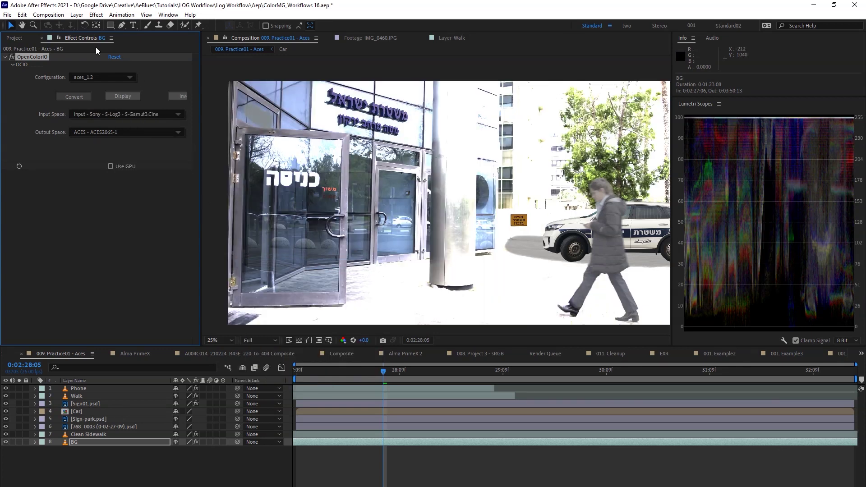
{"action": "left_click", "coordinate": [83, 132]}
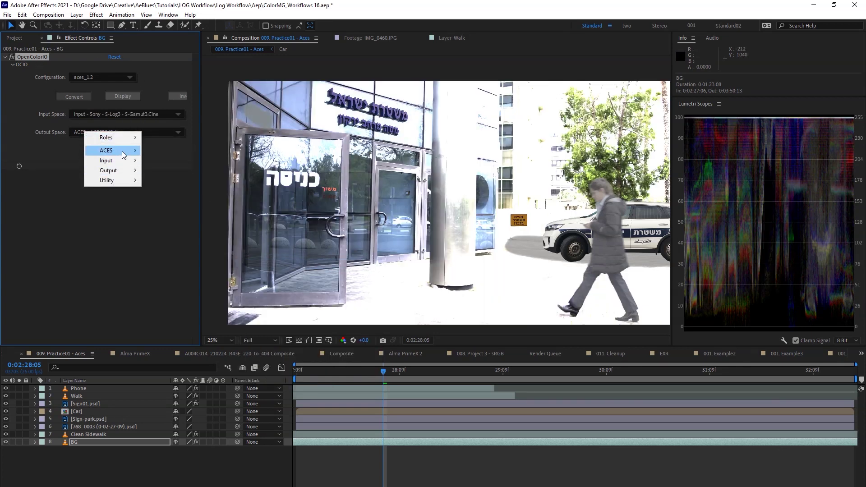
{"action": "left_click", "coordinate": [179, 190]}
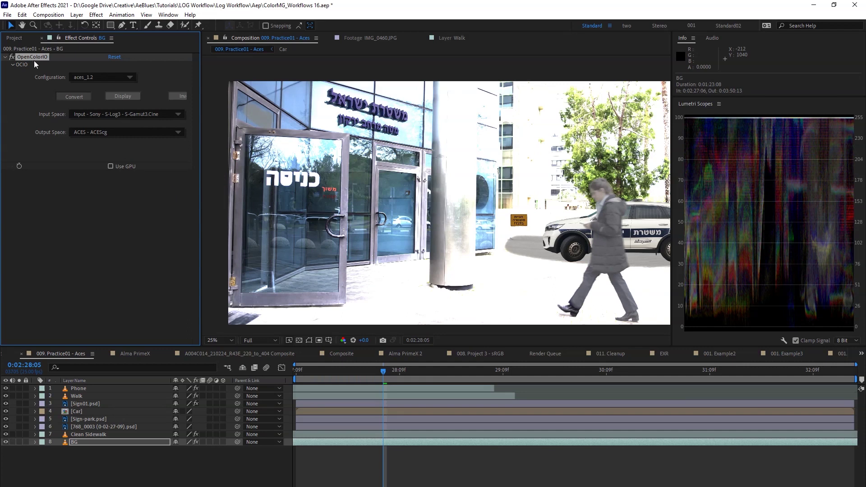
{"action": "left_click", "coordinate": [96, 434]}
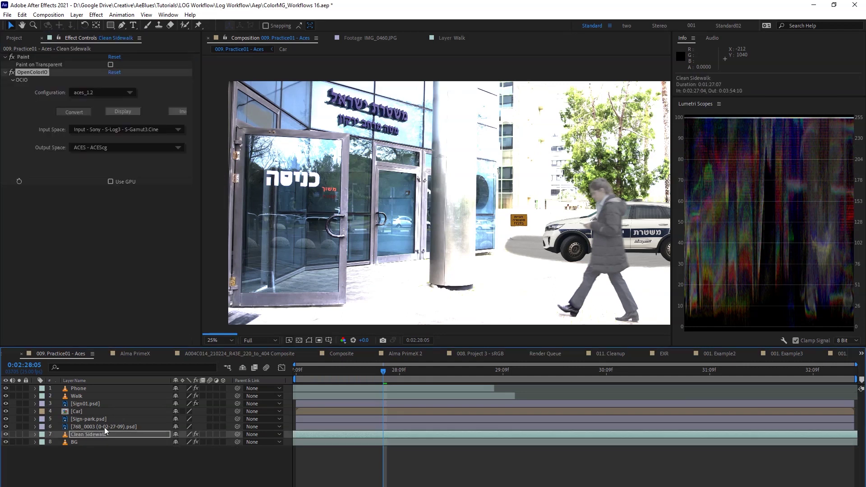
- Set the Sign-park.psd OpenColorIO input space to Generic sRGB - Texture
{"action": "left_click", "coordinate": [91, 427]}
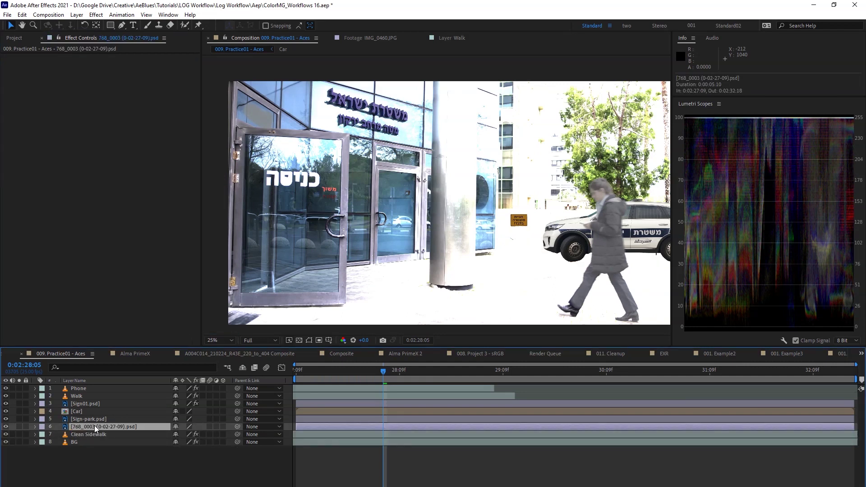
{"action": "left_click", "coordinate": [96, 419]}
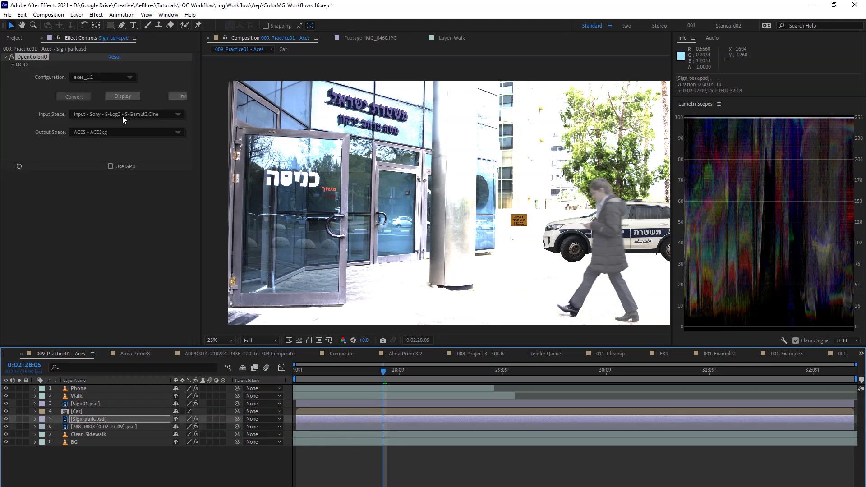
{"action": "left_click", "coordinate": [112, 115]}
{"action": "mouse_move", "coordinate": [209, 175]}
{"action": "left_click", "coordinate": [277, 175]}
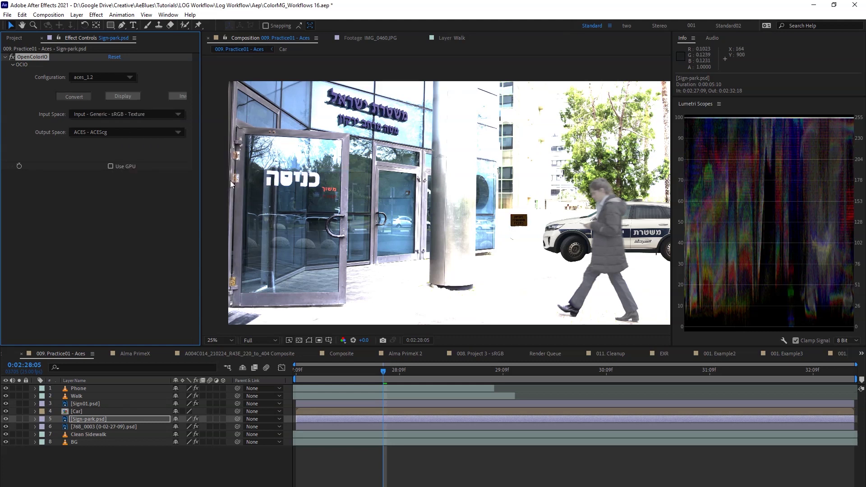
- Check the OpenColorIO settings on Car, Sign01.psd, Walk, Clean Sidewalk and Phone
{"action": "left_click", "coordinate": [84, 412]}
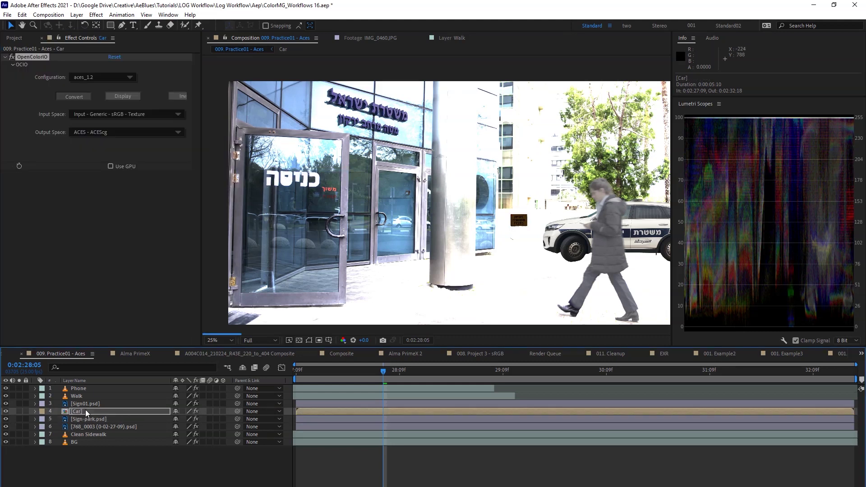
{"action": "left_click", "coordinate": [89, 404]}
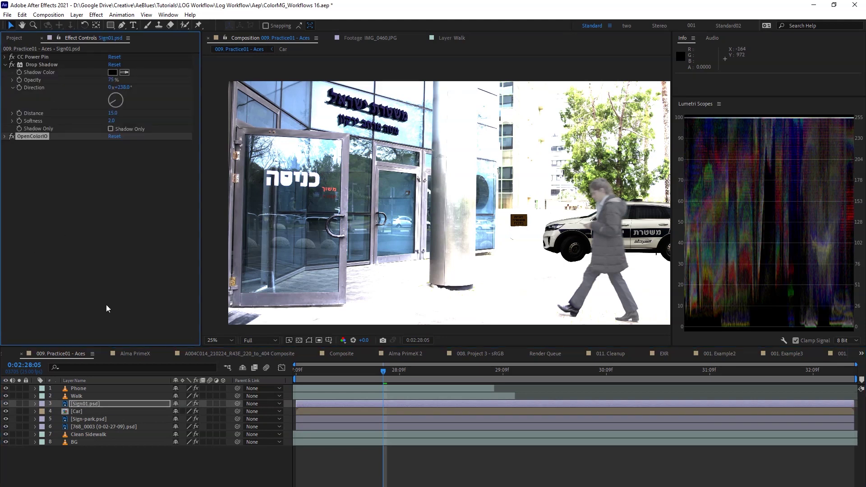
{"action": "left_click", "coordinate": [82, 397]}
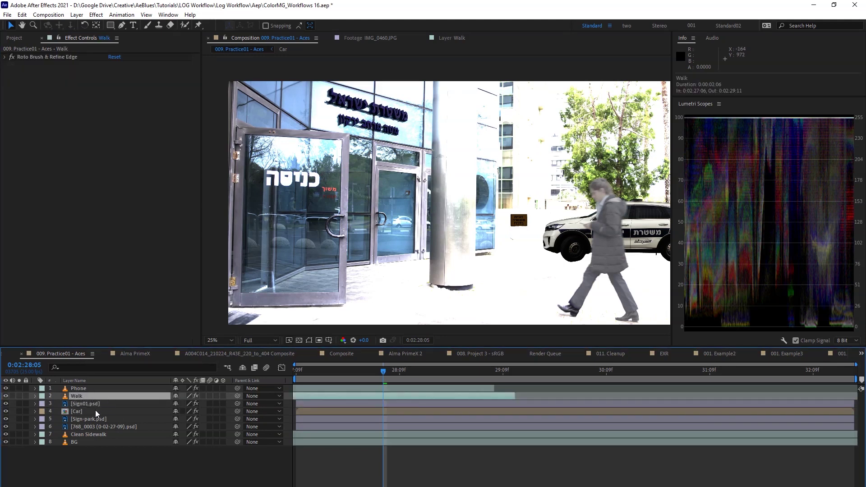
{"action": "left_click", "coordinate": [77, 436]}
{"action": "left_click", "coordinate": [40, 72]}
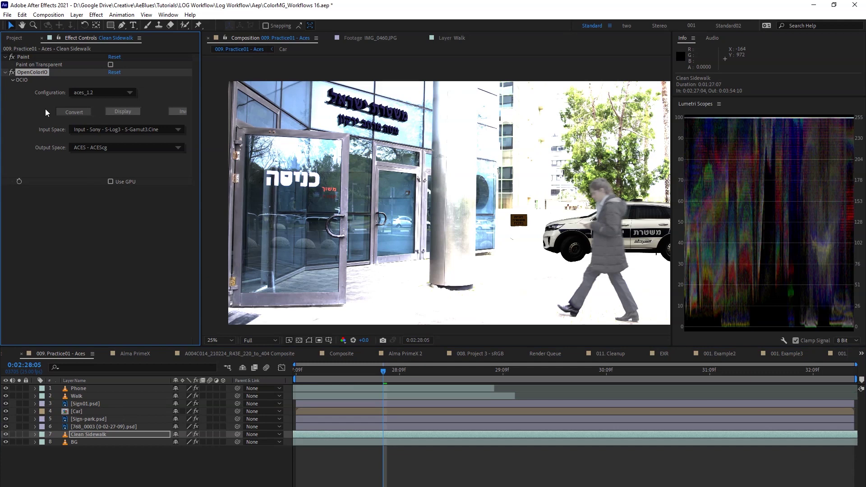
{"action": "left_click", "coordinate": [73, 396]}
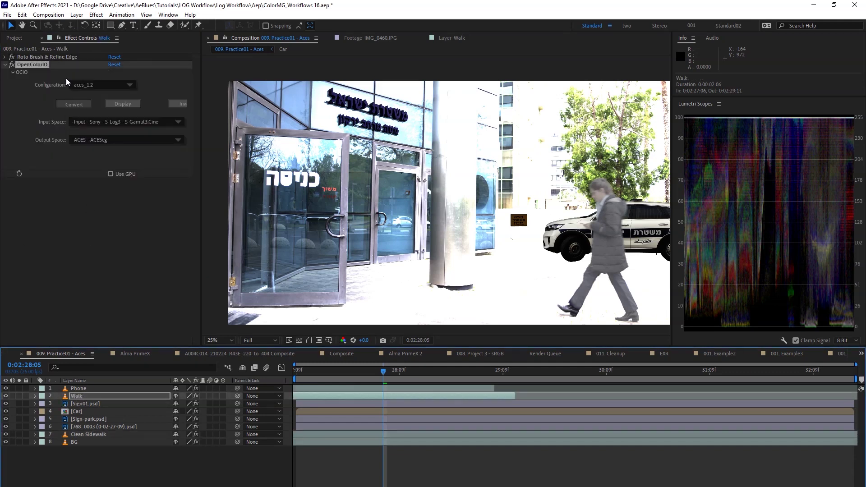
{"action": "left_click", "coordinate": [80, 389]}
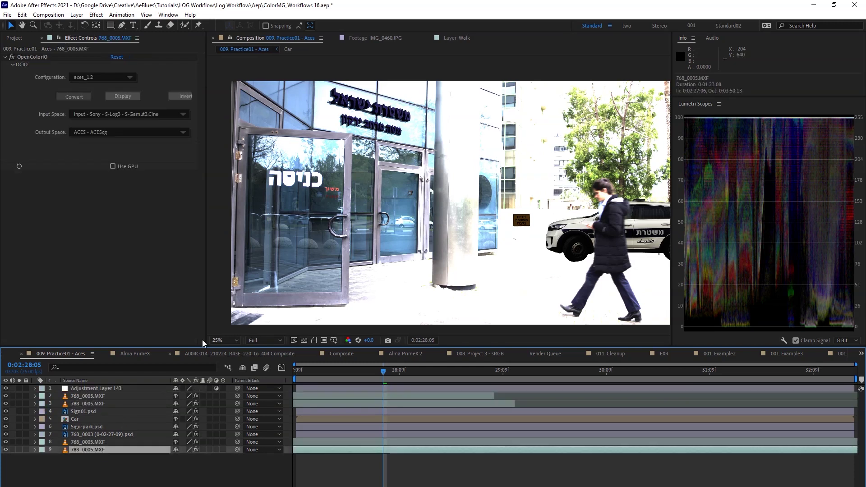
- Paste OpenColorIO onto Adjustment Layer 143, converting ACES - ACEScg to Sony S-Log3 S-Gamut3.Cine
{"action": "left_click", "coordinate": [32, 56]}
{"action": "left_click", "coordinate": [113, 389]}
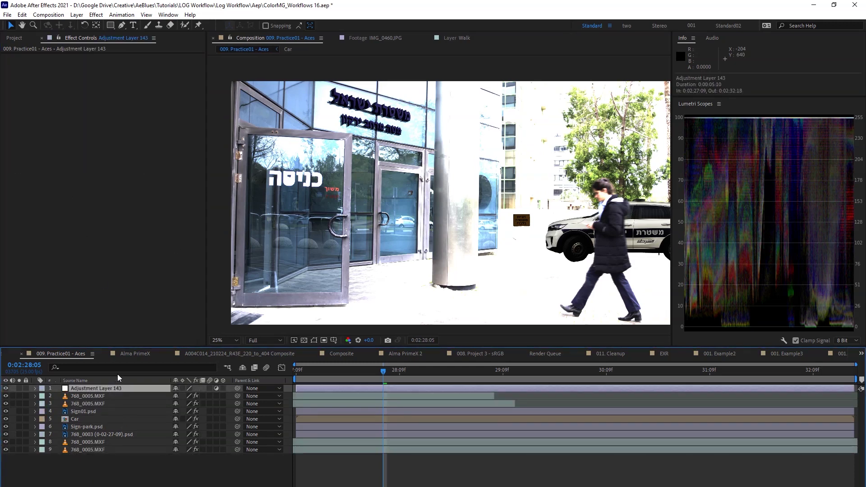
{"action": "key", "text": "ctrl+v"}
{"action": "left_click", "coordinate": [117, 129]}
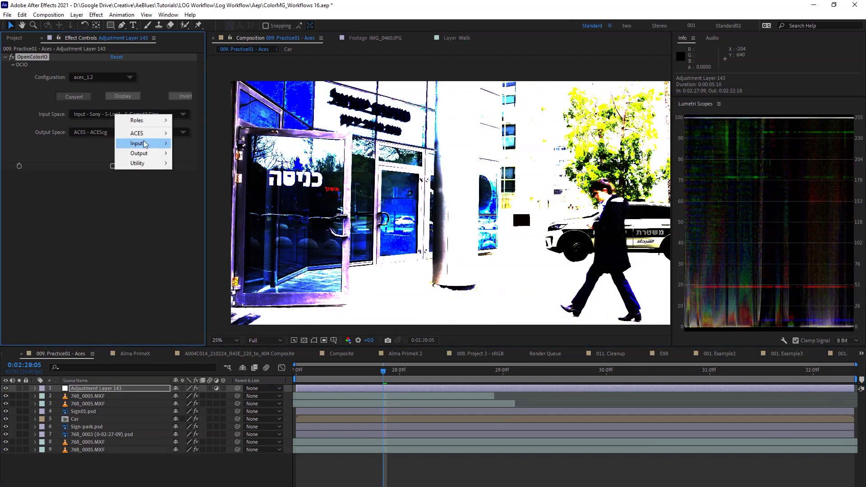
{"action": "mouse_move", "coordinate": [163, 134]}
{"action": "left_click", "coordinate": [204, 173]}
{"action": "left_click", "coordinate": [105, 133]}
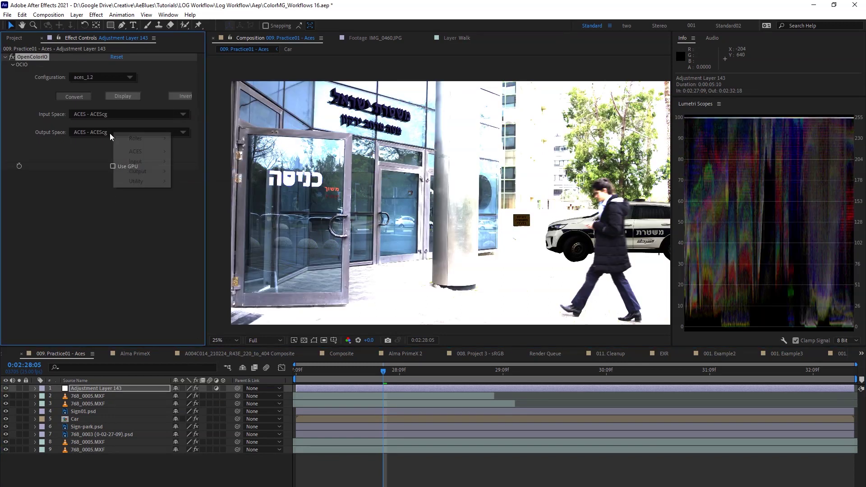
{"action": "mouse_move", "coordinate": [154, 167]}
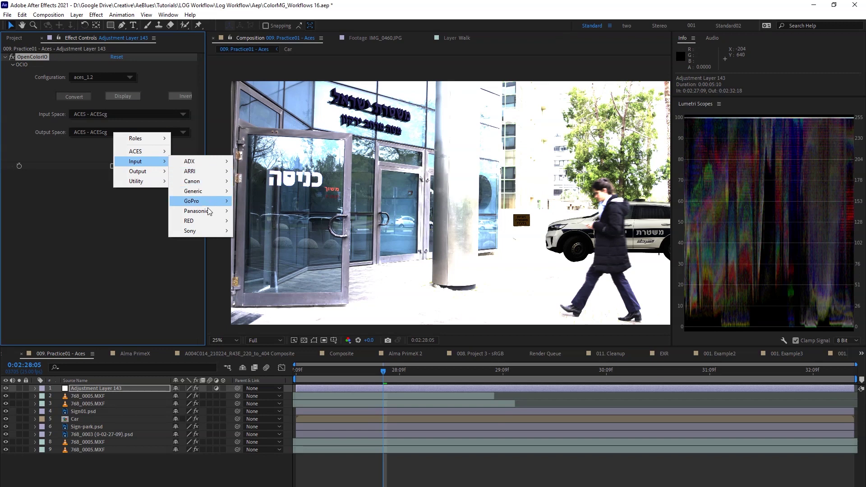
{"action": "mouse_move", "coordinate": [212, 233]}
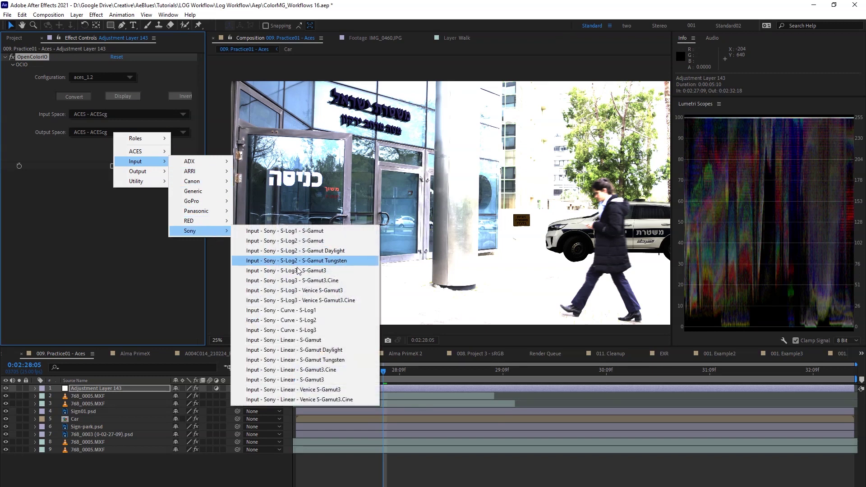
{"action": "left_click", "coordinate": [280, 280]}
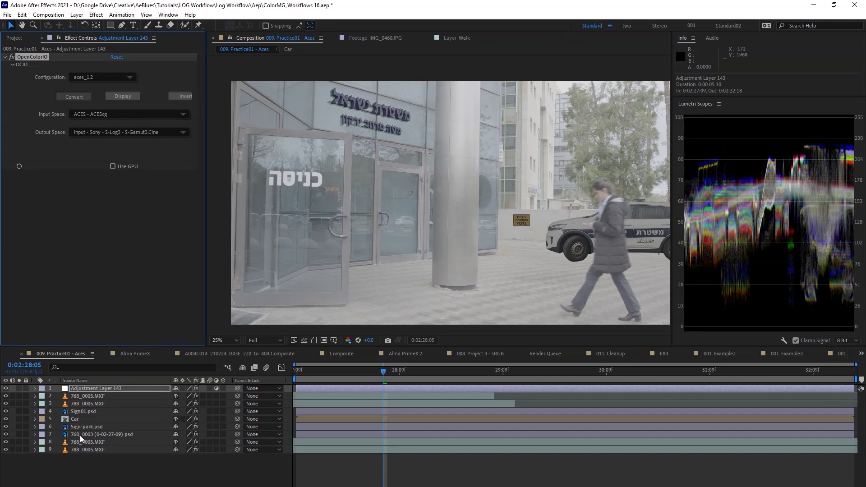
{"action": "left_click", "coordinate": [109, 387]}
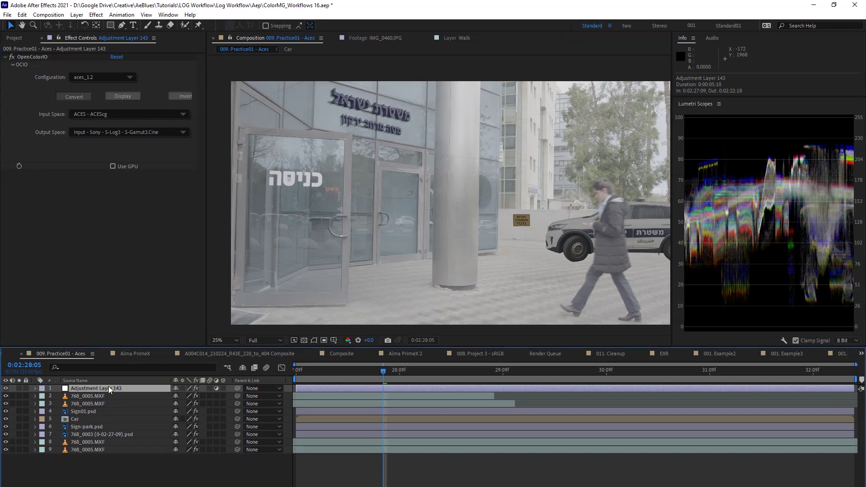
- Switch Adjustment Layer 143's OCIO to Display mode and frame the police car
{"action": "left_click", "coordinate": [127, 97]}
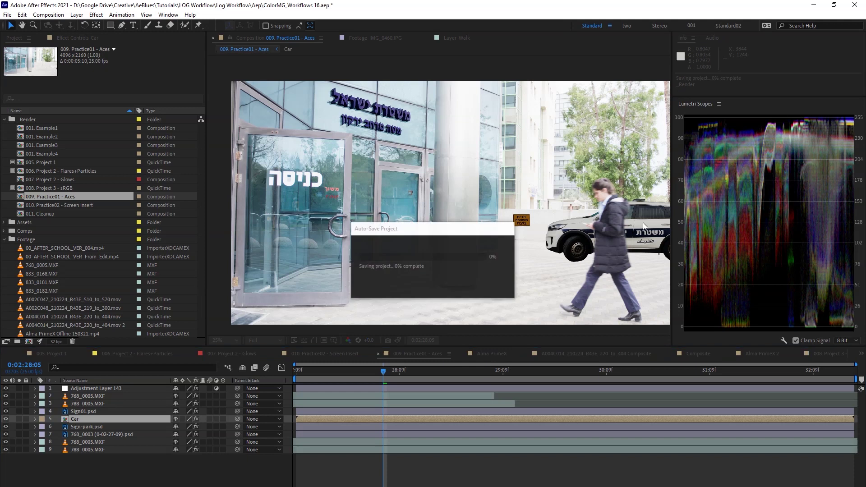
{"action": "left_click_drag", "start_coordinate": [470, 231], "coordinate": [441, 230]}
{"action": "scroll", "coordinate": [441, 229], "scroll_direction": "up", "scroll_amount": 2}
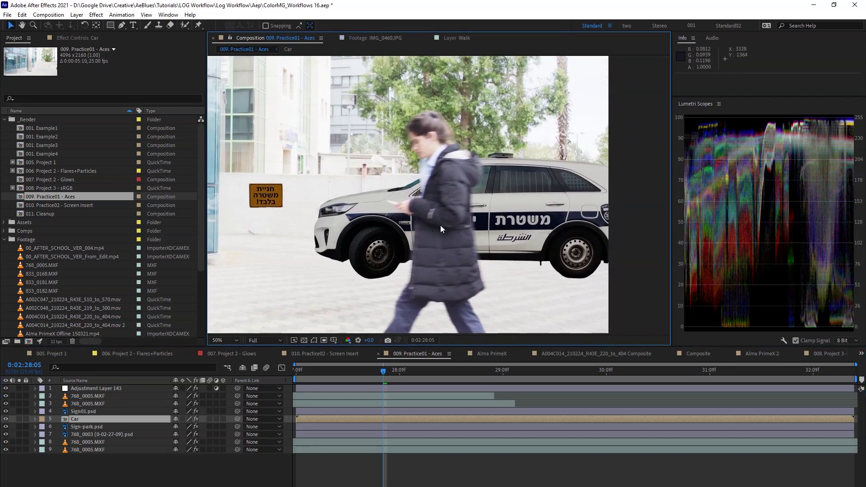
{"action": "left_click_drag", "start_coordinate": [423, 259], "coordinate": [450, 266]}
- Give the Car layer an Exposure effect at 1.90 with gamma 1.22, bypassing linear light
{"action": "left_click", "coordinate": [84, 418]}
{"action": "key", "text": "F3"}
{"action": "key", "text": "ctrl+space"}
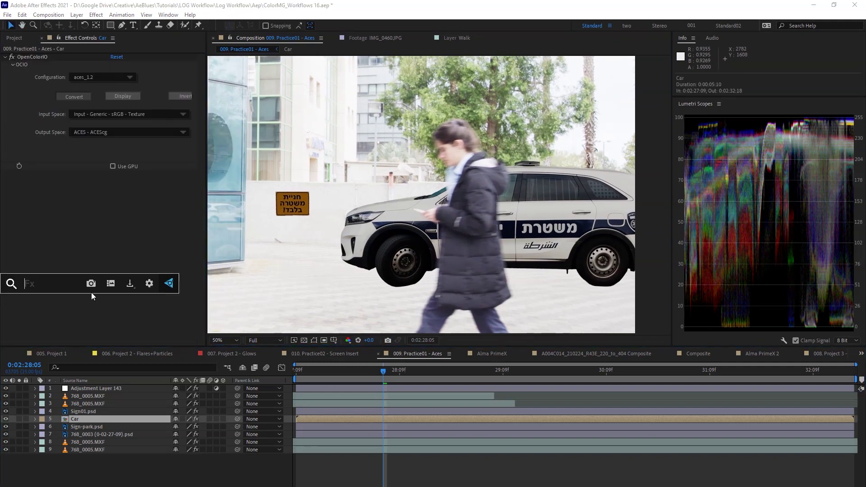
{"action": "type", "text": "expo"}
{"action": "key", "text": "Return"}
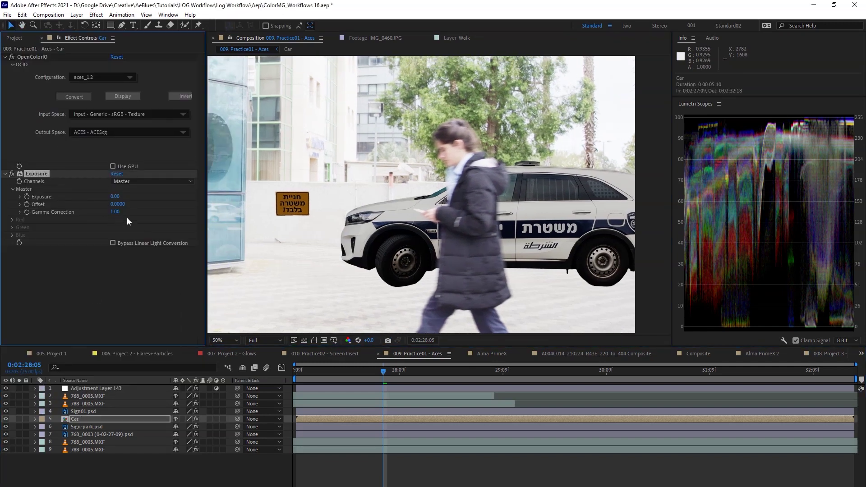
{"action": "left_click_drag", "start_coordinate": [115, 196], "coordinate": [192, 193]}
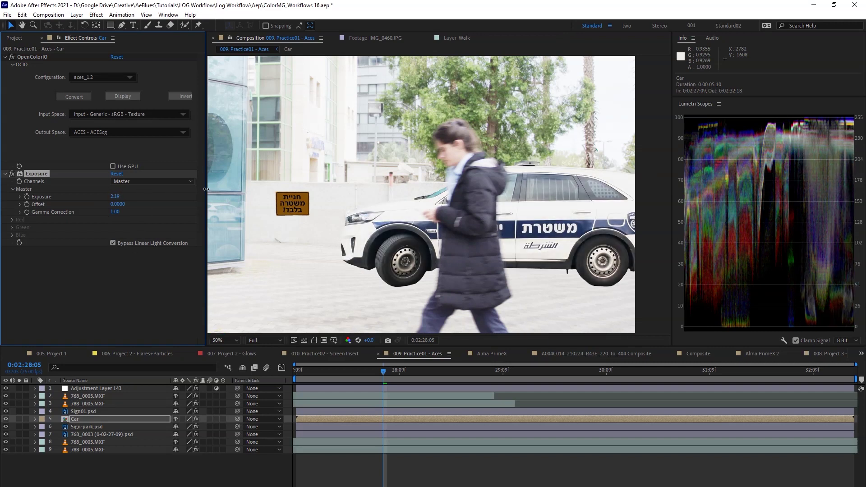
{"action": "left_click_drag", "start_coordinate": [102, 212], "coordinate": [122, 211]}
{"action": "scroll", "coordinate": [338, 235], "scroll_direction": "down", "scroll_amount": 2}
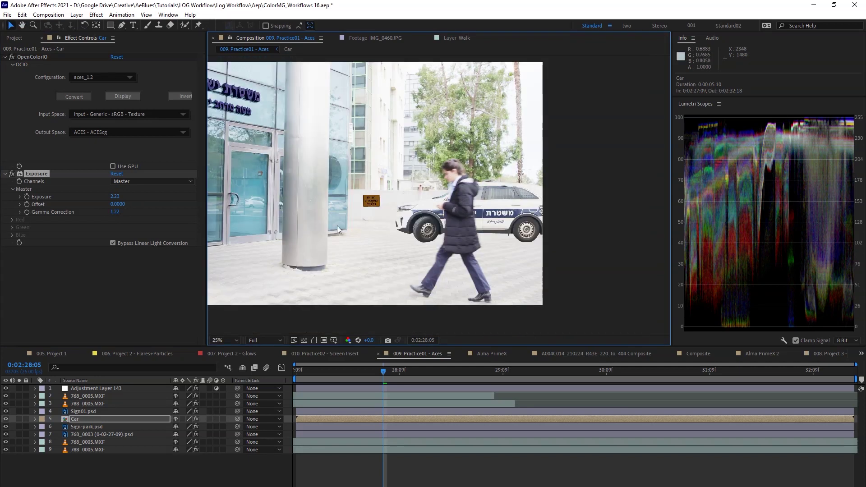
{"action": "left_click_drag", "start_coordinate": [115, 196], "coordinate": [108, 197]}
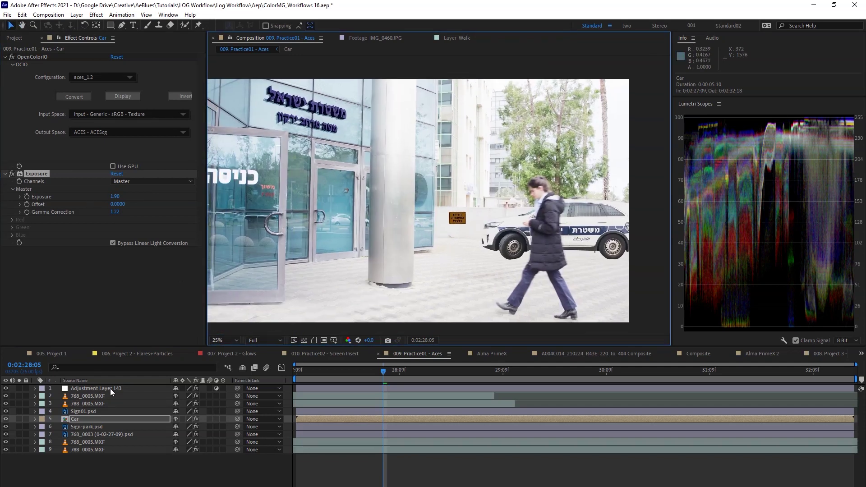
{"action": "left_click", "coordinate": [49, 389]}
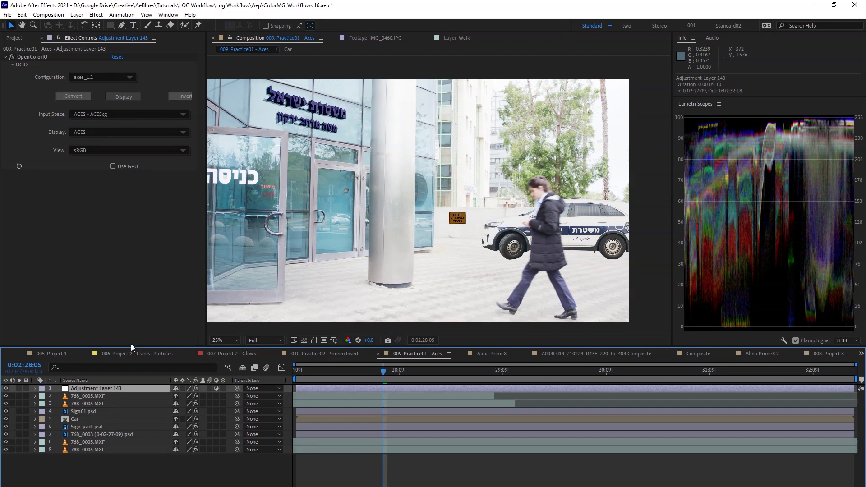
- Set Adjustment Layer 143's OCIO back to Convert and add a new adjustment layer named Rec709
{"action": "left_click", "coordinate": [71, 95]}
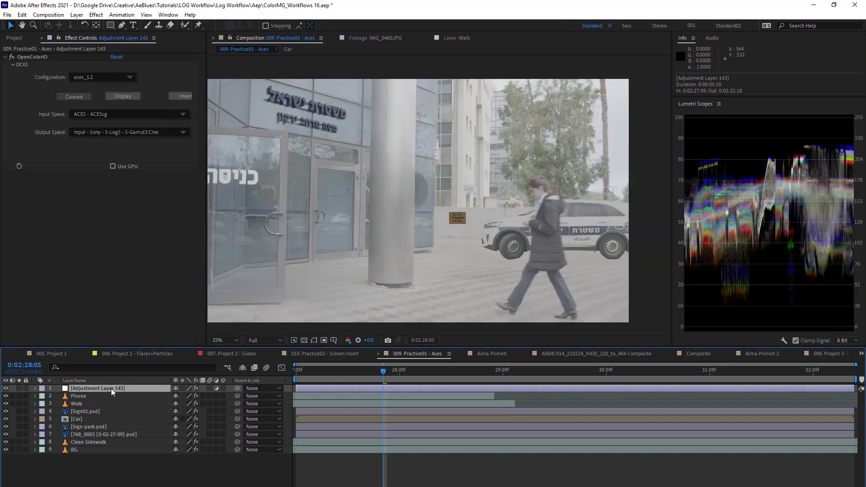
{"action": "key", "text": "ctrl+alt+y"}
{"action": "key", "text": "Return"}
{"action": "type", "text": "Rec709"}
{"action": "key", "text": "Return"}
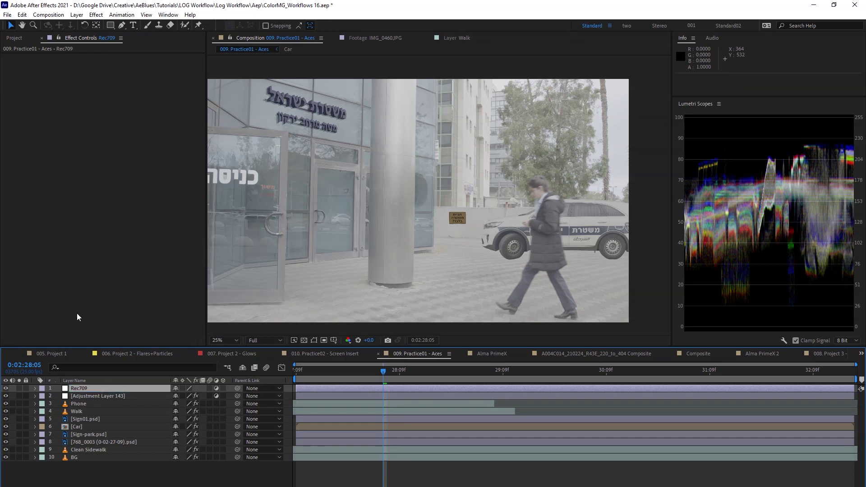
- Apply OpenColorIO to the Rec709 layer with the aces_1.2 configuration
{"action": "key", "text": "ctrl+space"}
{"action": "type", "text": "ope"}
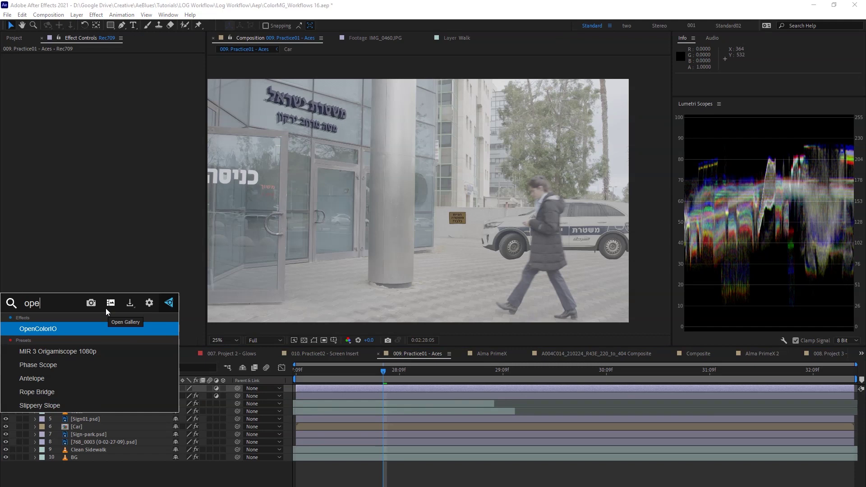
{"action": "key", "text": "Return"}
{"action": "left_click", "coordinate": [129, 78]}
{"action": "left_click", "coordinate": [151, 98]}
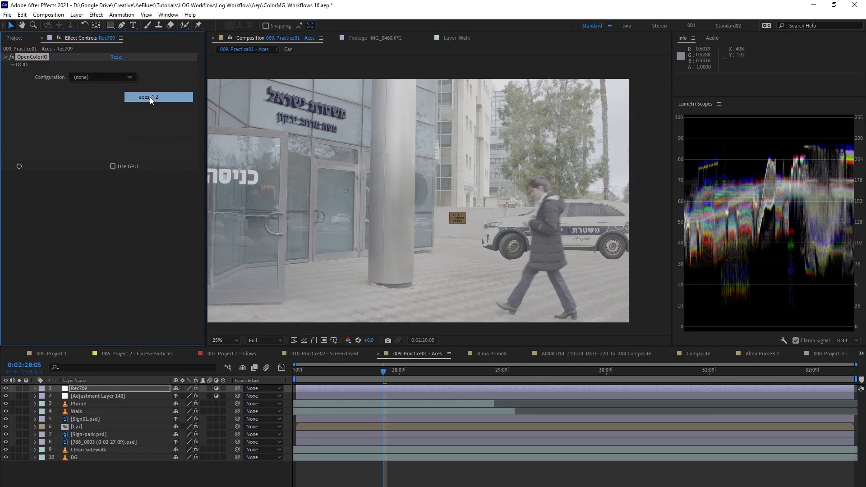
- Set Rec709's OCIO input to Sony S-Log3 S-Gamut3.Cine and output to Output - Rec.709
{"action": "left_click", "coordinate": [121, 115]}
{"action": "mouse_move", "coordinate": [165, 146]}
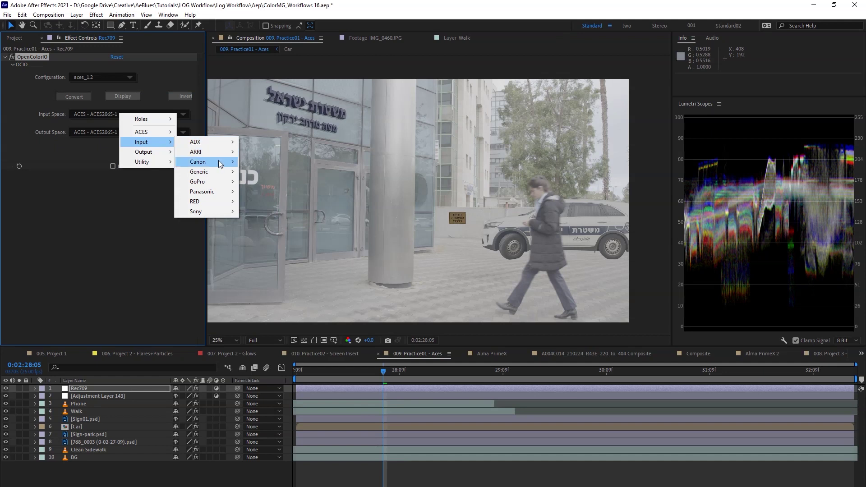
{"action": "mouse_move", "coordinate": [197, 214]}
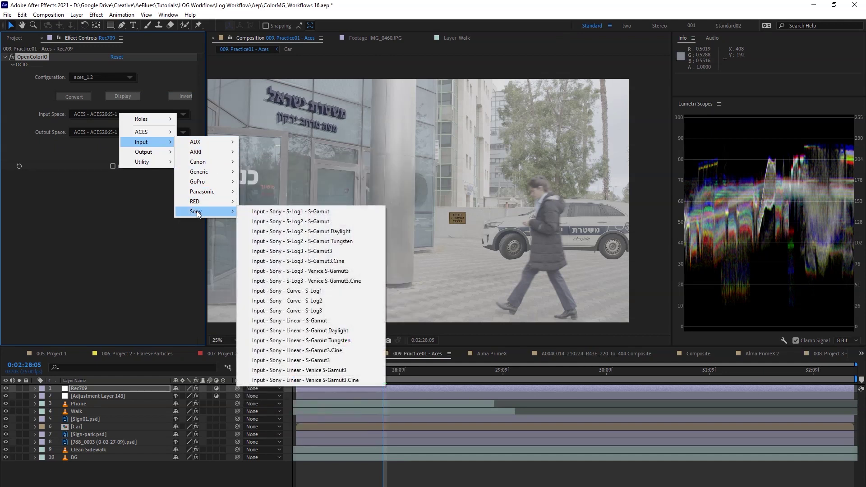
{"action": "left_click", "coordinate": [298, 262]}
{"action": "left_click", "coordinate": [141, 132]}
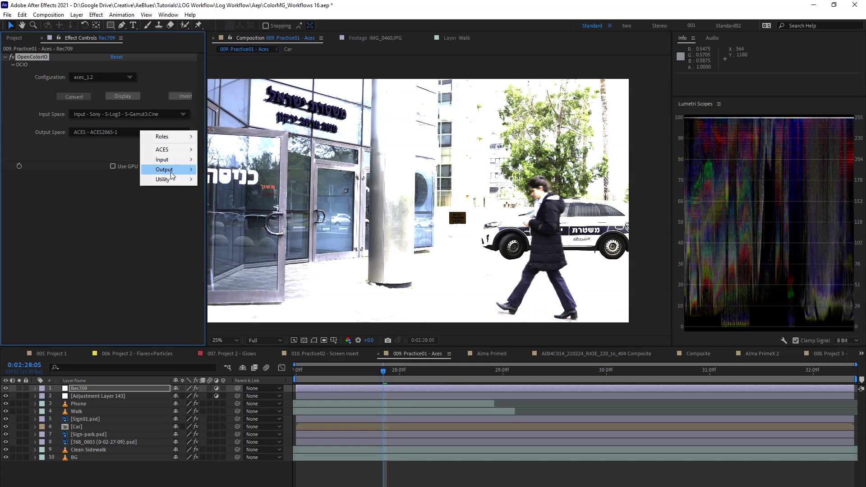
{"action": "mouse_move", "coordinate": [171, 171]}
{"action": "left_click", "coordinate": [251, 289]}
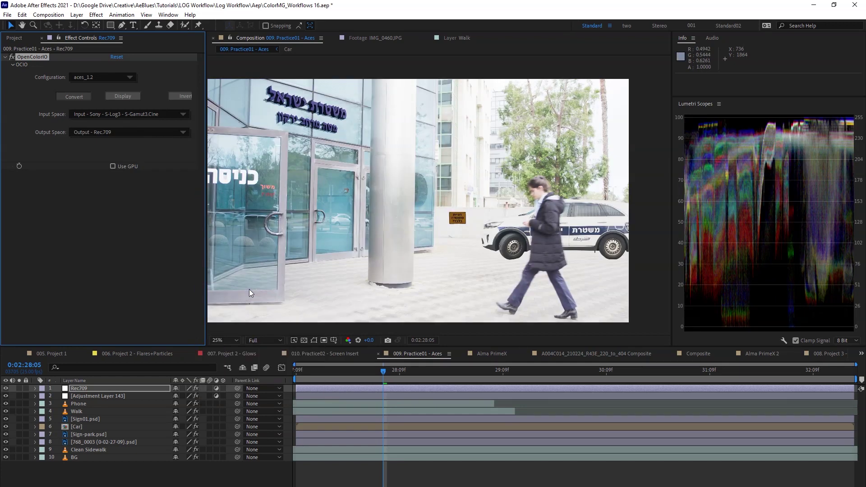
- Start searching for the Exposure effect on the Rec709 layer
{"action": "left_click", "coordinate": [103, 387]}
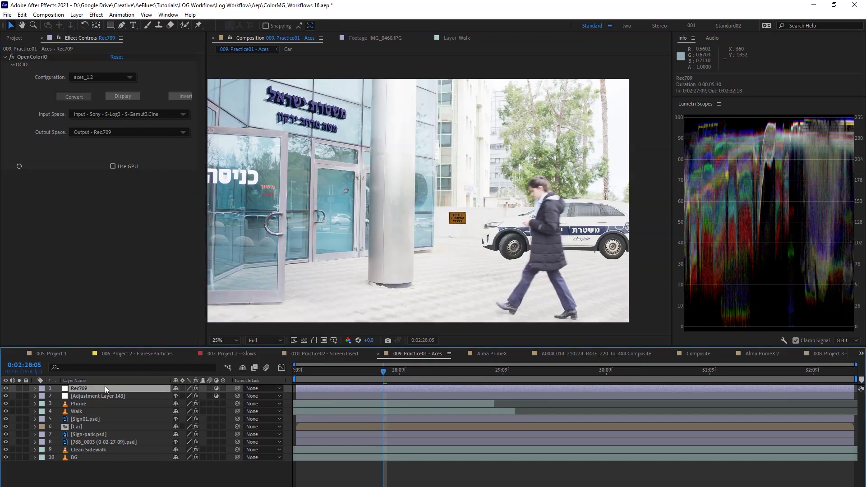
{"action": "key", "text": "ctrl+space"}
{"action": "type", "text": "exp"}
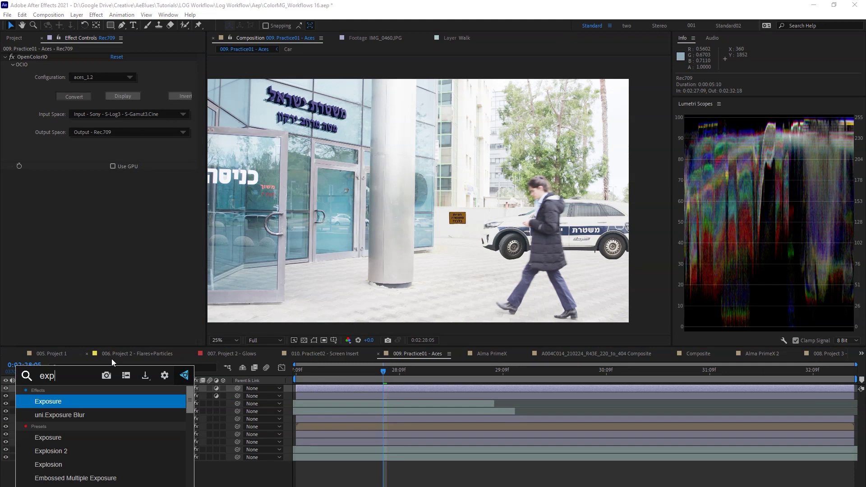
{"action": "key", "text": "Return"}
{"action": "left_click_drag", "start_coordinate": [87, 173], "coordinate": [41, 58]}
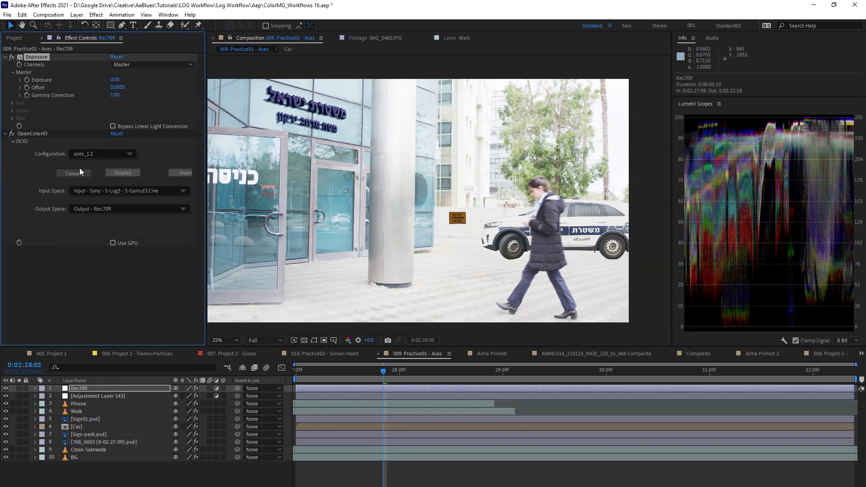
{"action": "key", "text": "ctrl+grave"}
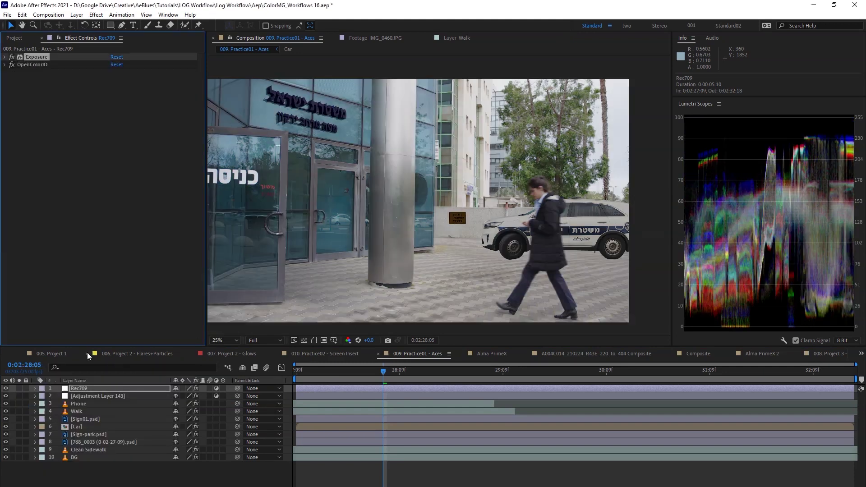
{"action": "right_click", "coordinate": [88, 387]}
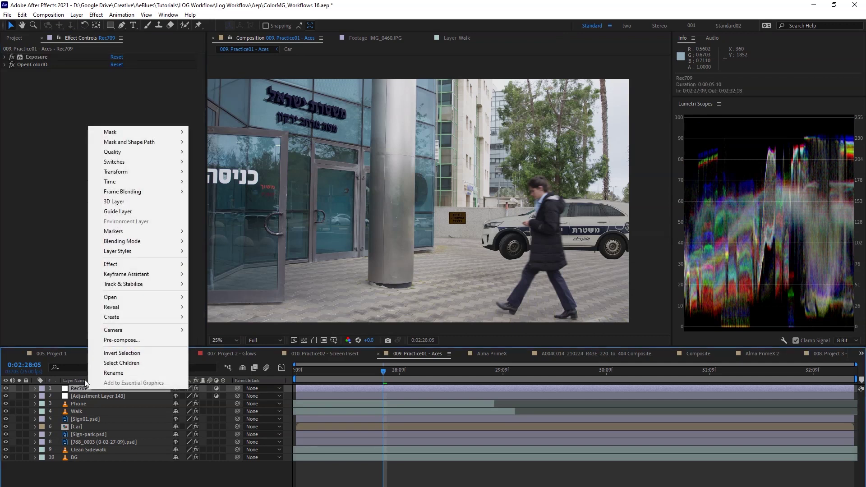
{"action": "left_click", "coordinate": [117, 211]}
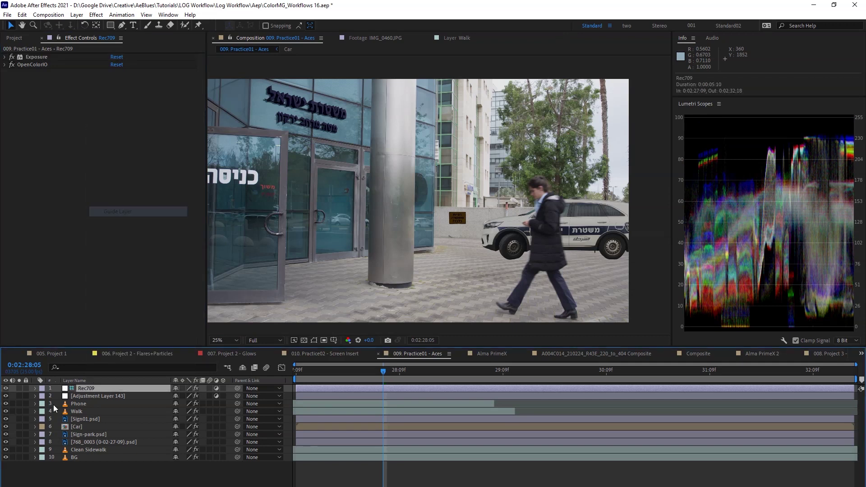
{"action": "left_click", "coordinate": [86, 396]}
{"action": "key", "text": "Return"}
{"action": "type", "text": "LOG"}
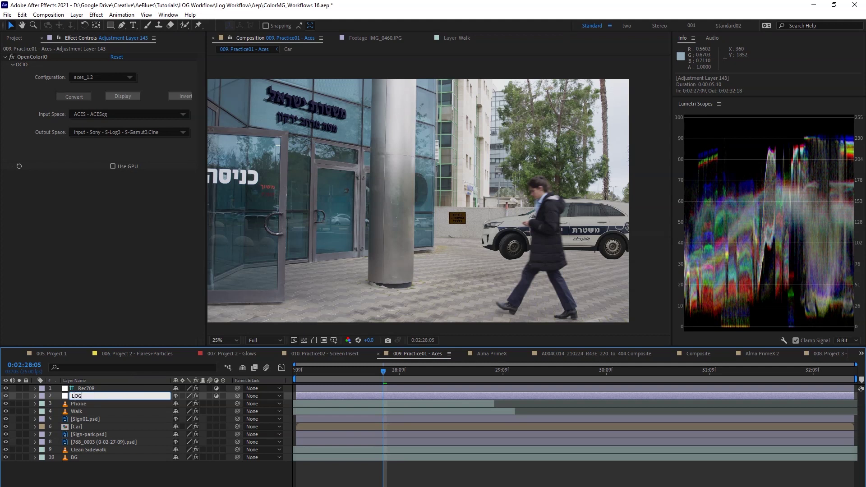
{"action": "key", "text": "Return"}
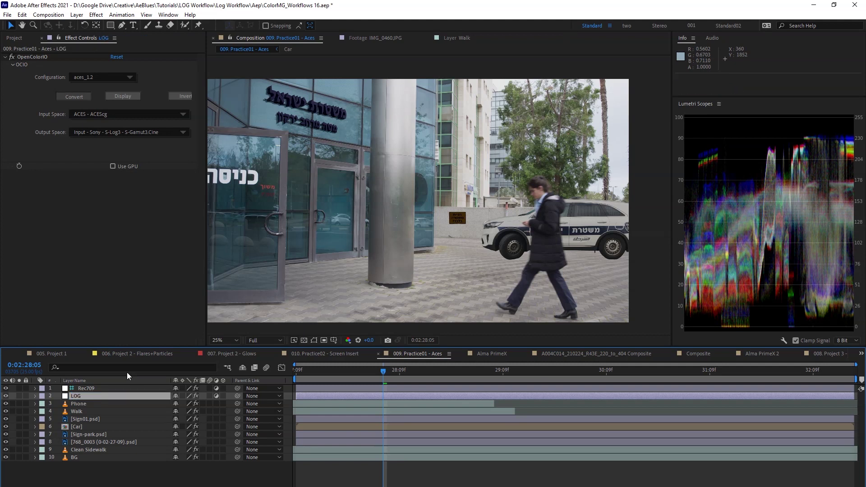
{"action": "left_click", "coordinate": [8, 388]}
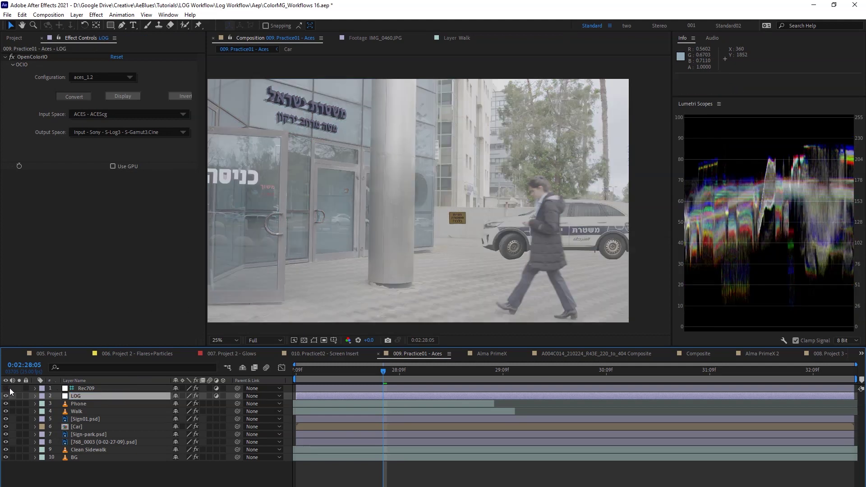
{"action": "left_click", "coordinate": [6, 389]}
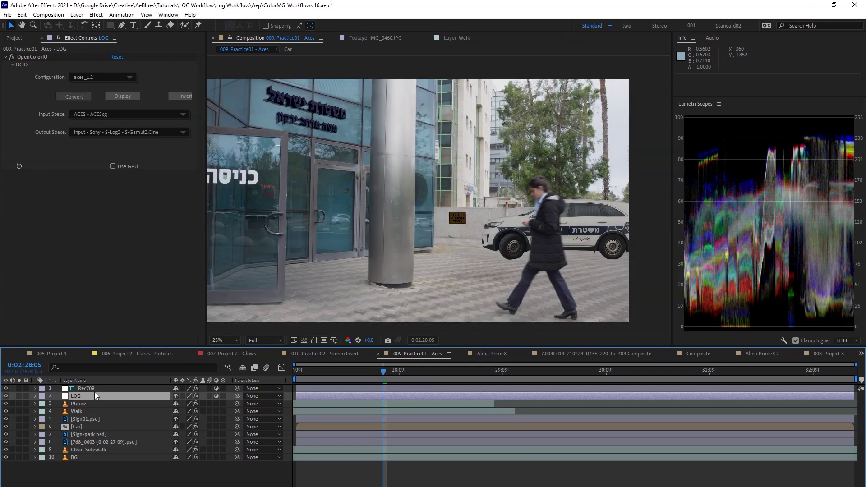
{"action": "scroll", "coordinate": [497, 255], "scroll_direction": "up", "scroll_amount": 2}
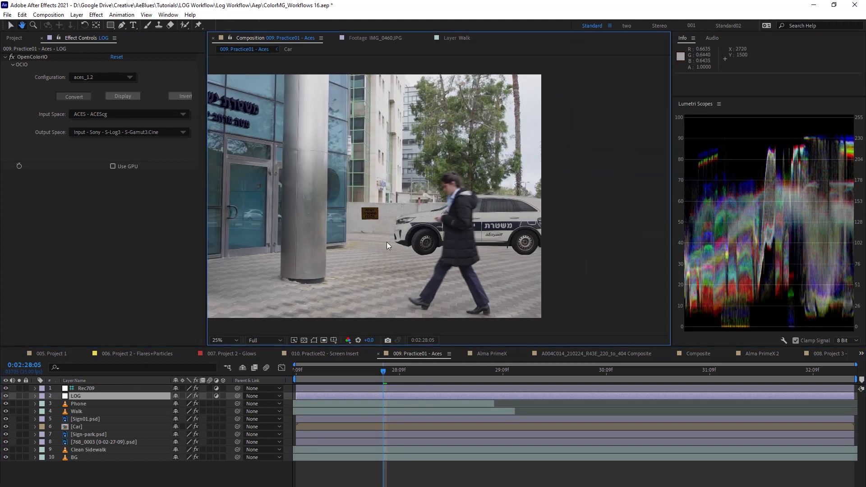
{"action": "left_click_drag", "start_coordinate": [518, 261], "coordinate": [441, 245]}
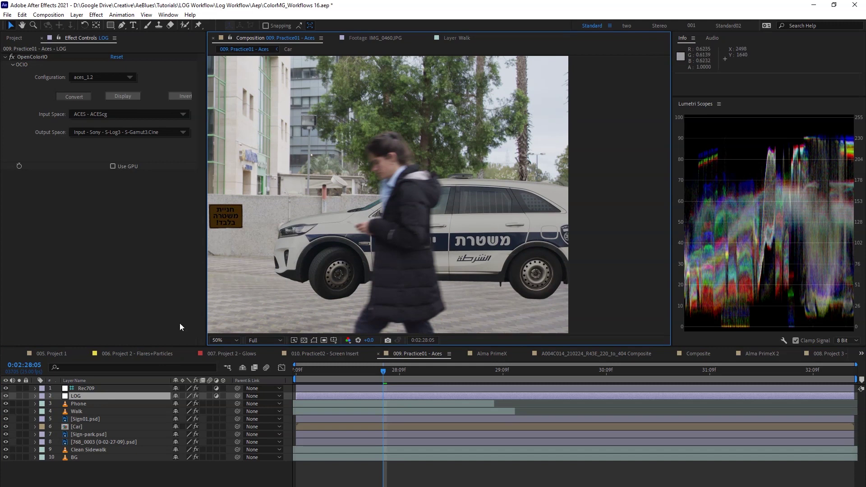
- Raise the Car layer's gamma correction and toggle the parking sign's visibility to compare
{"action": "left_click", "coordinate": [89, 427]}
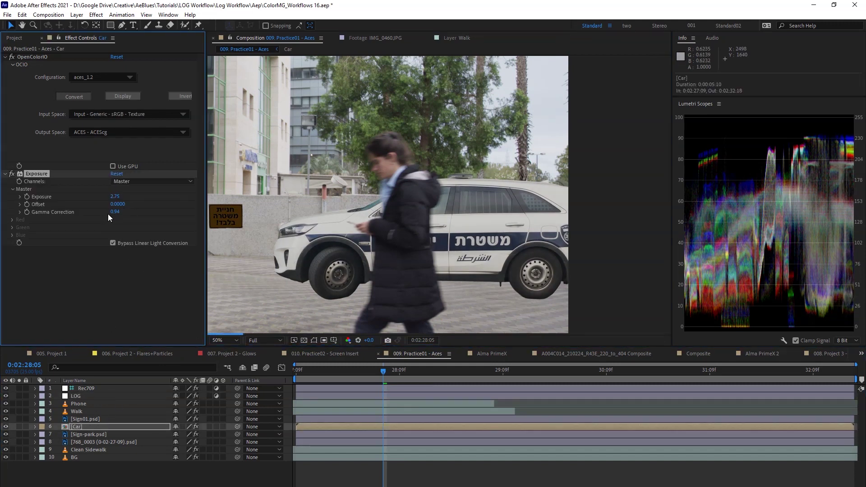
{"action": "left_click_drag", "start_coordinate": [113, 212], "coordinate": [361, 249]}
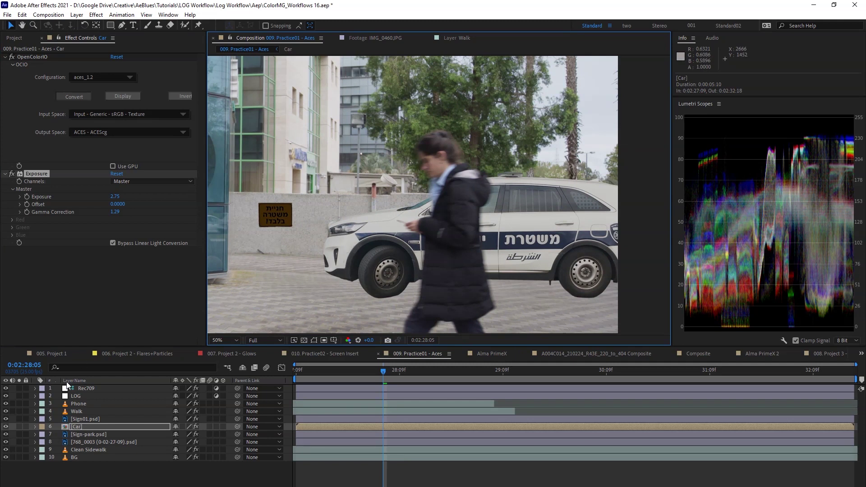
{"action": "left_click", "coordinate": [82, 435]}
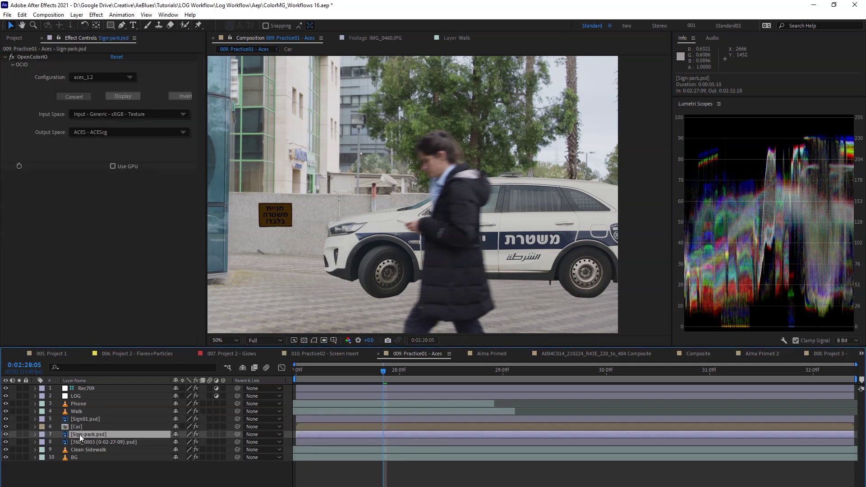
{"action": "left_click", "coordinate": [5, 434]}
{"action": "left_click", "coordinate": [5, 434]}
- Add Exposure 2.04 with Bypass Linear Light Conversion to Sign-park.psd and copy it toward Sign01.psd
{"action": "key", "text": "ctrl+space"}
{"action": "type", "text": "expo"}
{"action": "key", "text": "Return"}
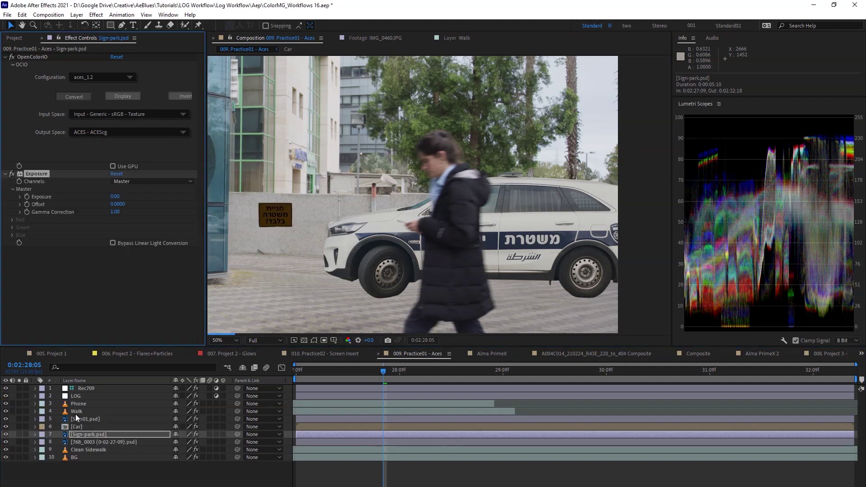
{"action": "left_click", "coordinate": [113, 244]}
{"action": "left_click_drag", "start_coordinate": [116, 197], "coordinate": [150, 195]}
{"action": "left_click", "coordinate": [299, 180]}
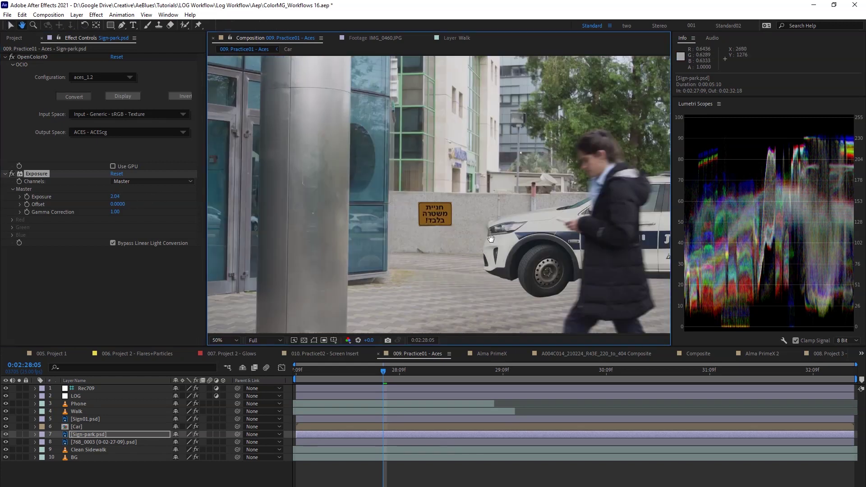
{"action": "left_click", "coordinate": [37, 175]}
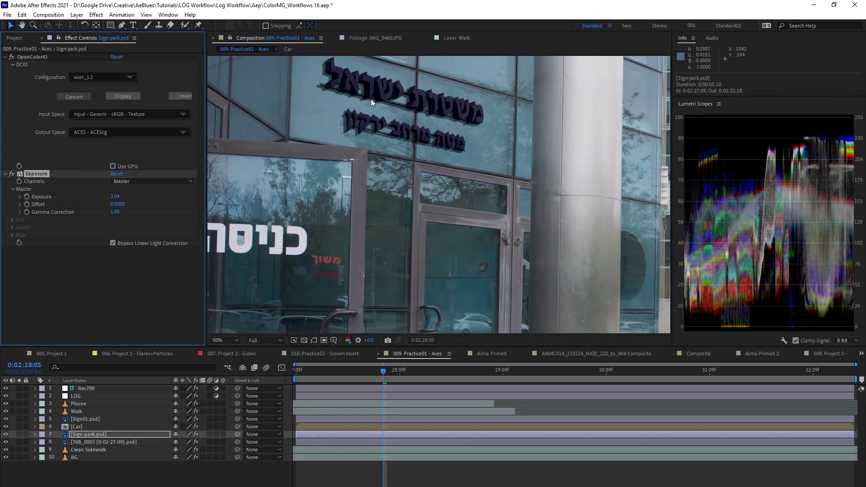
{"action": "left_click", "coordinate": [93, 418]}
- Paste Exposure onto Sign01.psd, move OpenColorIO above Drop Shadow, then select Sign-park.psd
{"action": "key", "text": "ctrl+v"}
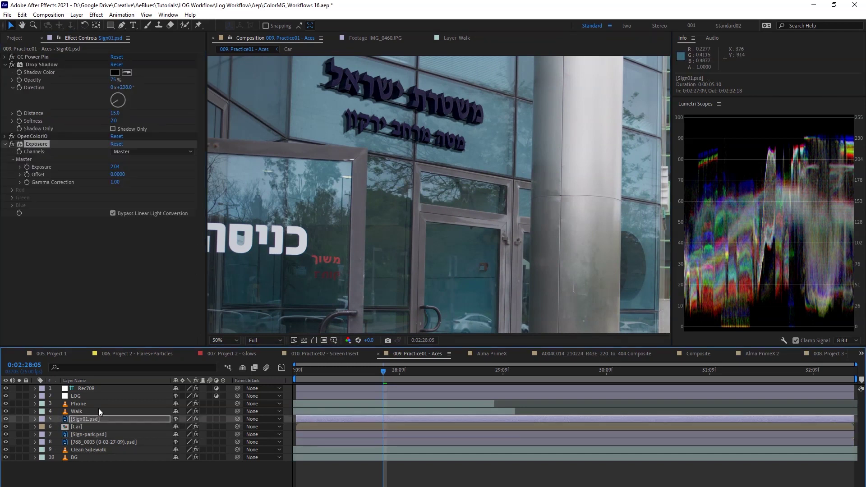
{"action": "left_click", "coordinate": [388, 204]}
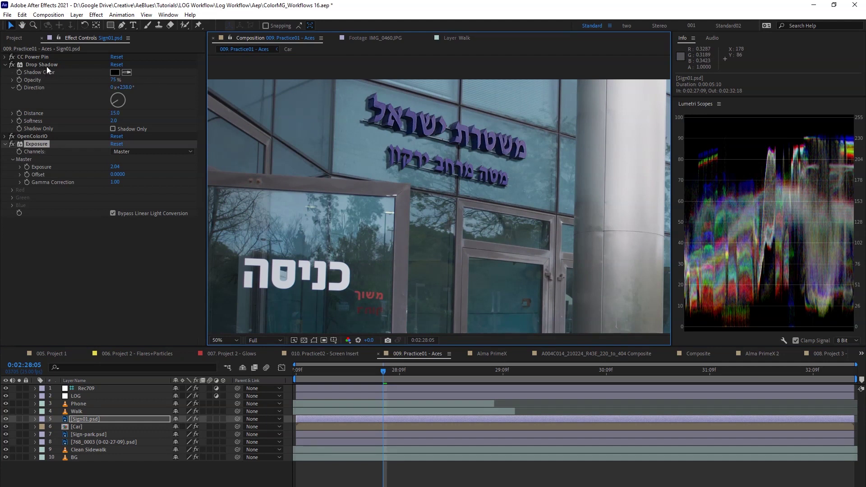
{"action": "left_click_drag", "start_coordinate": [47, 67], "coordinate": [50, 139]}
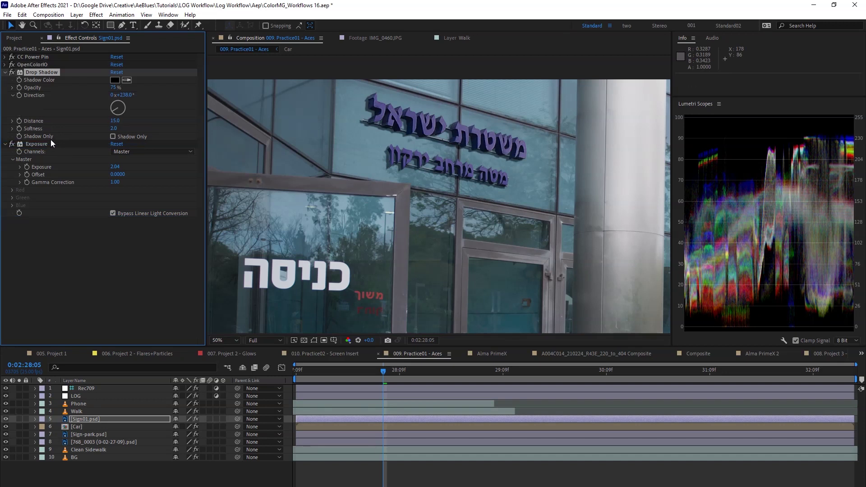
{"action": "left_click_drag", "start_coordinate": [39, 74], "coordinate": [52, 137]}
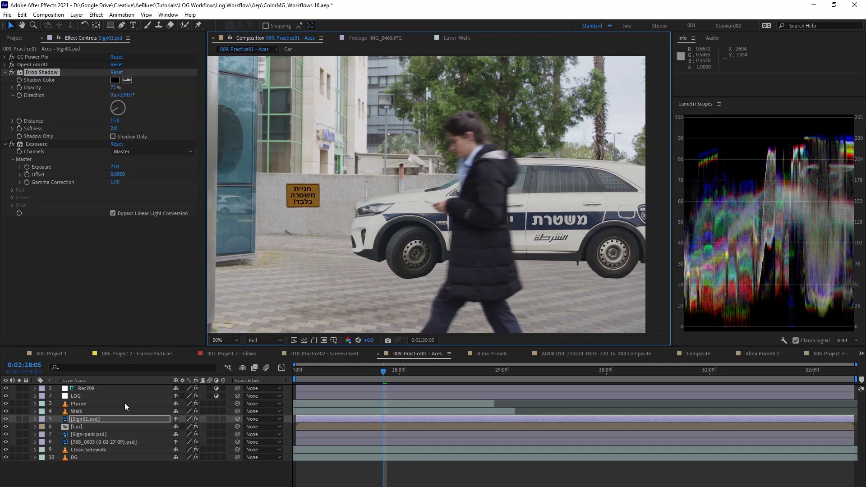
{"action": "left_click", "coordinate": [102, 434]}
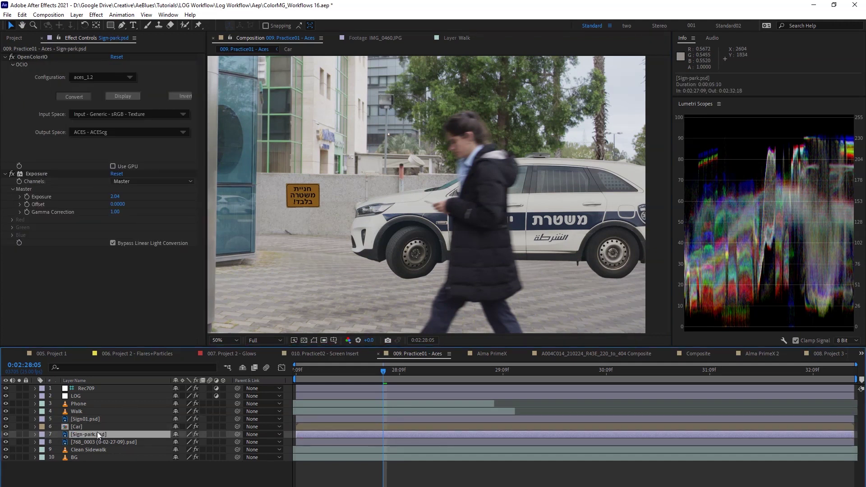
{"action": "key", "text": "ctrl+y"}
- Create a new black (000000) solid layer
{"action": "left_click", "coordinate": [327, 355]}
{"action": "type", "text": "000000"}
{"action": "key", "text": "Return"}
{"action": "left_click", "coordinate": [363, 379]}
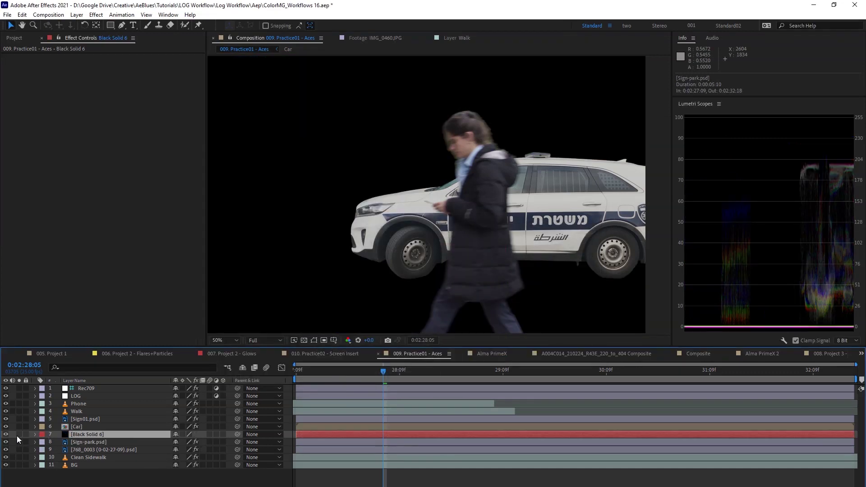
- With the solid hidden, draw a closed Pen mask along the ground under the car
{"action": "left_click", "coordinate": [6, 434]}
{"action": "key", "text": "g"}
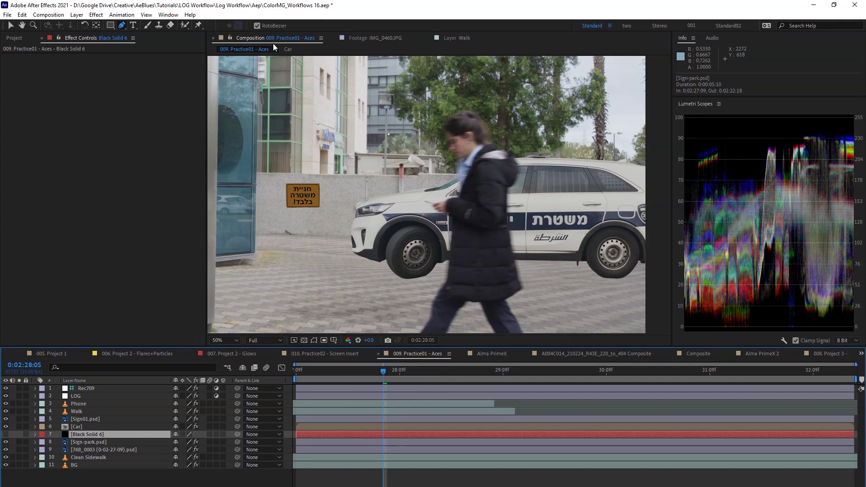
{"action": "left_click", "coordinate": [399, 250]}
{"action": "left_click", "coordinate": [363, 268]}
{"action": "left_click", "coordinate": [395, 283]}
{"action": "left_click", "coordinate": [634, 278]}
{"action": "left_click", "coordinate": [657, 257]}
{"action": "left_click", "coordinate": [578, 238]}
{"action": "left_click", "coordinate": [399, 250]}
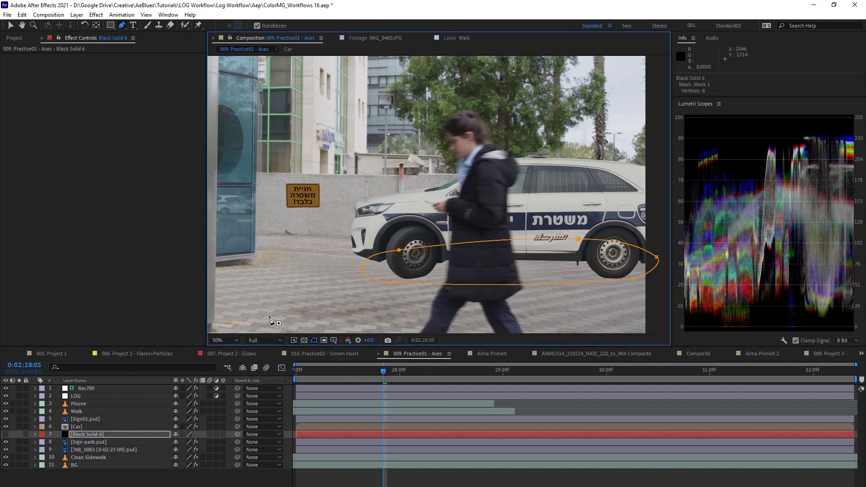
- Show the masked black solid again and lower its Opacity to 81%
{"action": "left_click", "coordinate": [7, 434]}
{"action": "key", "text": "f"}
{"action": "left_click_drag", "start_coordinate": [184, 450], "coordinate": [156, 444]}
{"action": "key", "text": "t"}
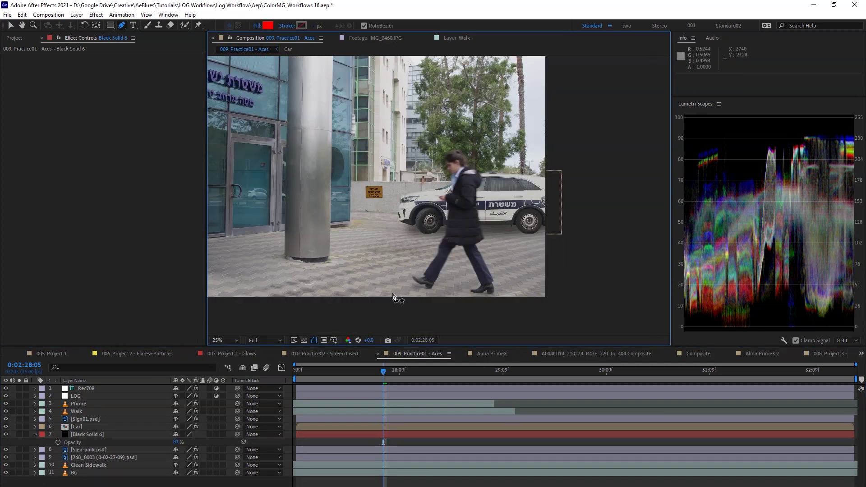
{"action": "scroll", "coordinate": [393, 298], "scroll_direction": "up", "scroll_amount": 2}
- Inspect the pillar, car and walker's edge, briefly toggling the Rec709 view off and on
{"action": "key", "text": "g"}
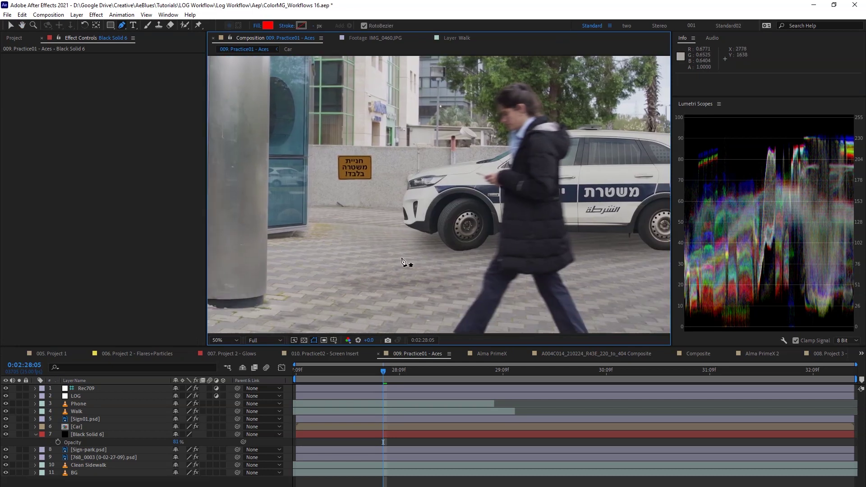
{"action": "left_click_drag", "start_coordinate": [408, 267], "coordinate": [489, 269]}
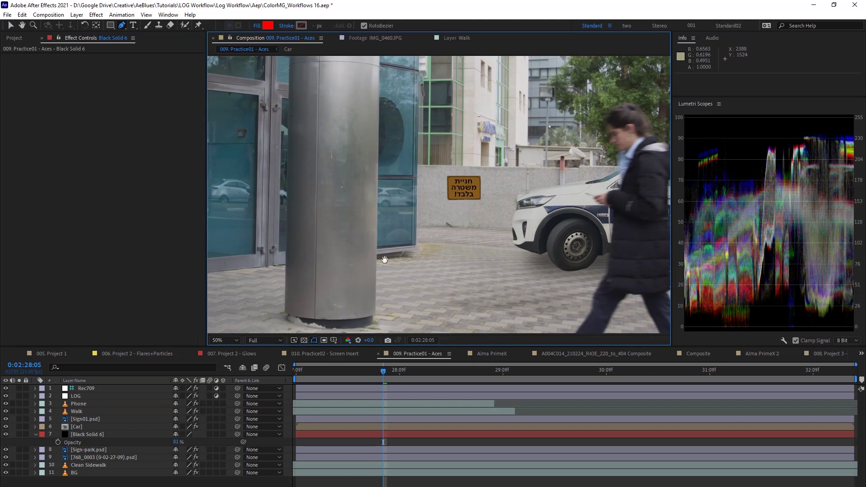
{"action": "left_click_drag", "start_coordinate": [388, 261], "coordinate": [360, 289]}
{"action": "left_click", "coordinate": [6, 389]}
{"action": "key", "text": "comma"}
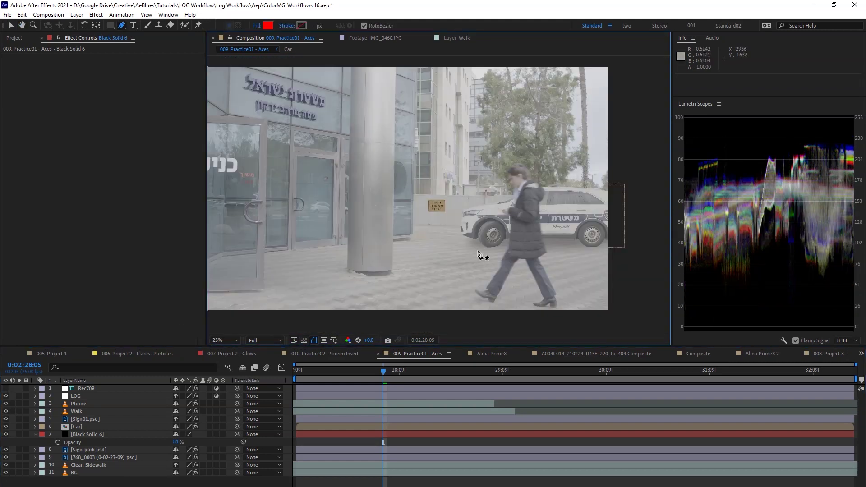
{"action": "left_click", "coordinate": [6, 389]}
{"action": "left_click_drag", "start_coordinate": [514, 266], "coordinate": [479, 261]}
{"action": "scroll", "coordinate": [479, 261], "scroll_direction": "up", "scroll_amount": 2}
{"action": "left_click_drag", "start_coordinate": [424, 250], "coordinate": [411, 232]}
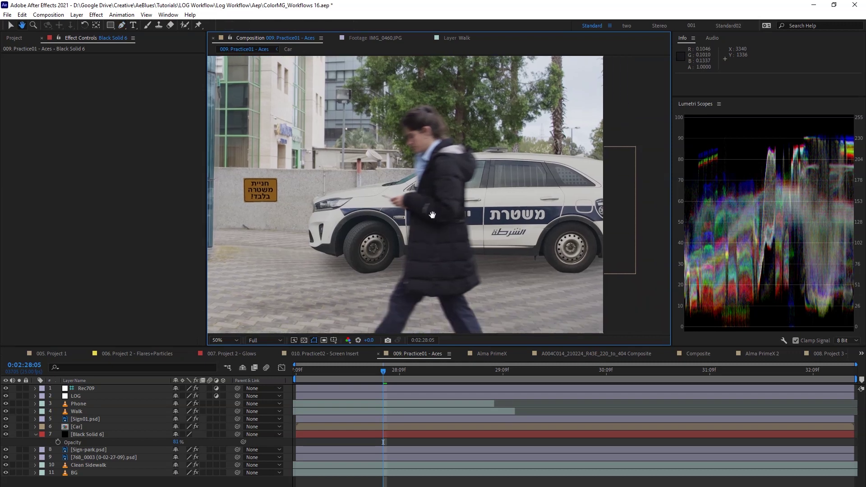
{"action": "scroll", "coordinate": [456, 232], "scroll_direction": "up", "scroll_amount": 2}
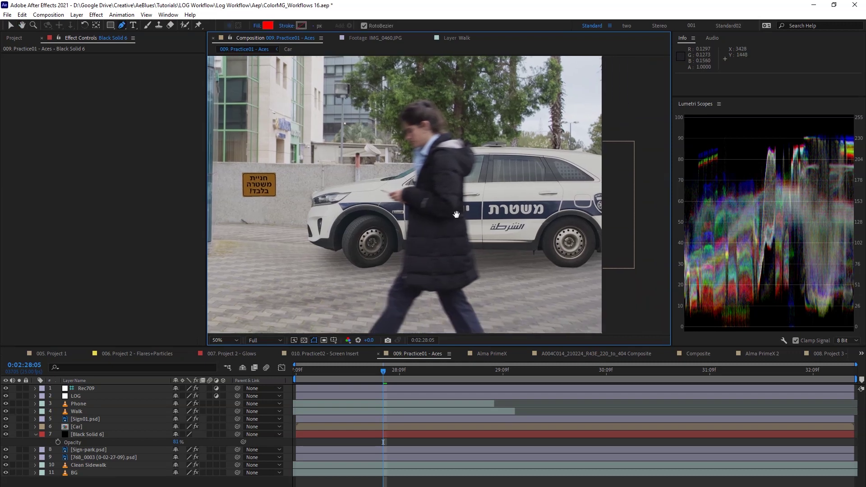
{"action": "scroll", "coordinate": [444, 228], "scroll_direction": "up", "scroll_amount": 4}
{"action": "left_click_drag", "start_coordinate": [439, 238], "coordinate": [345, 212]}
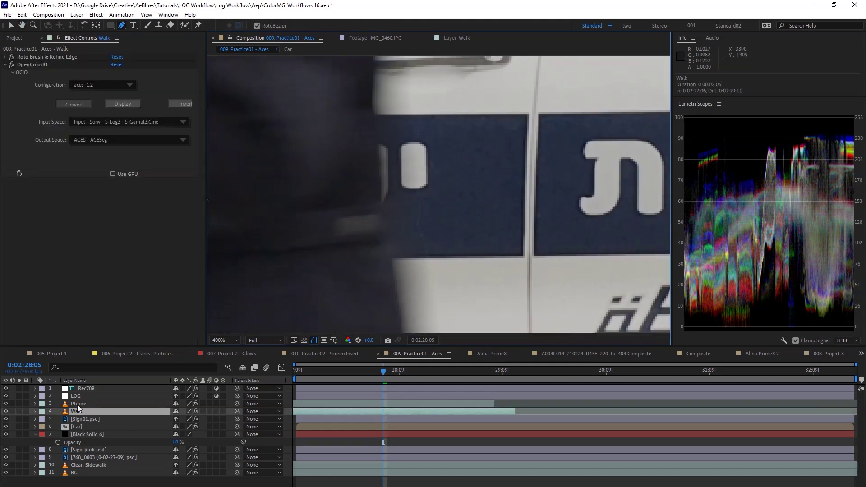
- Solo the Walk layer and inspect the walker's edge close up
{"action": "left_click", "coordinate": [26, 411]}
{"action": "left_click", "coordinate": [26, 411]}
{"action": "left_click", "coordinate": [19, 411]}
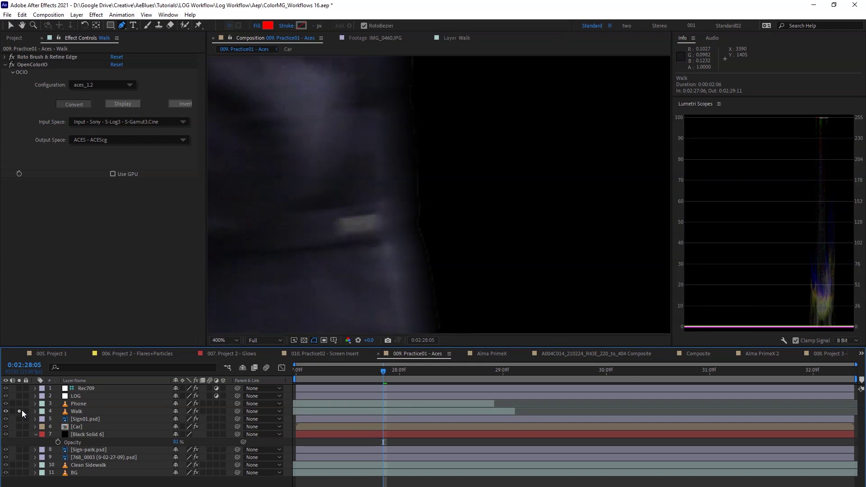
{"action": "left_click_drag", "start_coordinate": [412, 131], "coordinate": [424, 188]}
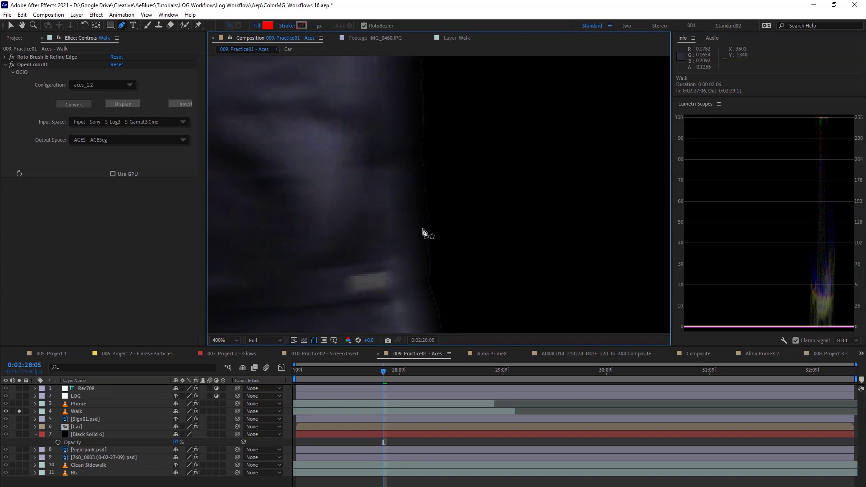
- Apply a Levels effect to the Walk layer from the effect search
{"action": "left_click", "coordinate": [94, 411]}
{"action": "key", "text": "ctrl+space"}
{"action": "type", "text": "lum"}
{"action": "key", "text": "Return"}
{"action": "key", "text": "v"}
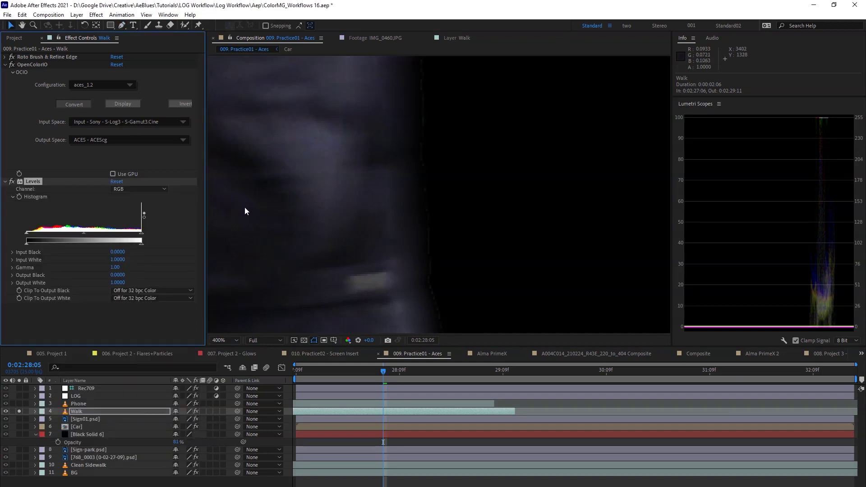
- Set Levels to the Alpha channel with Alpha Gamma 0.42, then unsolo Walk
{"action": "left_click", "coordinate": [139, 191]}
{"action": "left_click", "coordinate": [139, 237]}
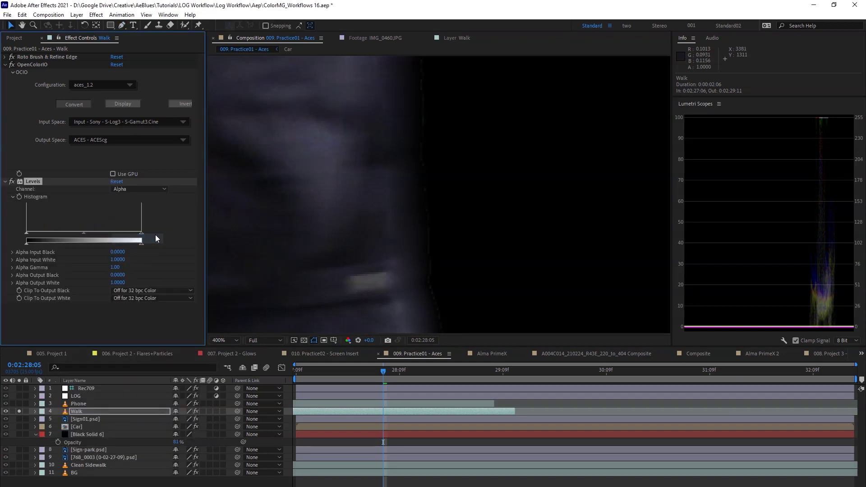
{"action": "left_click", "coordinate": [115, 268]}
{"action": "key", "text": "Return"}
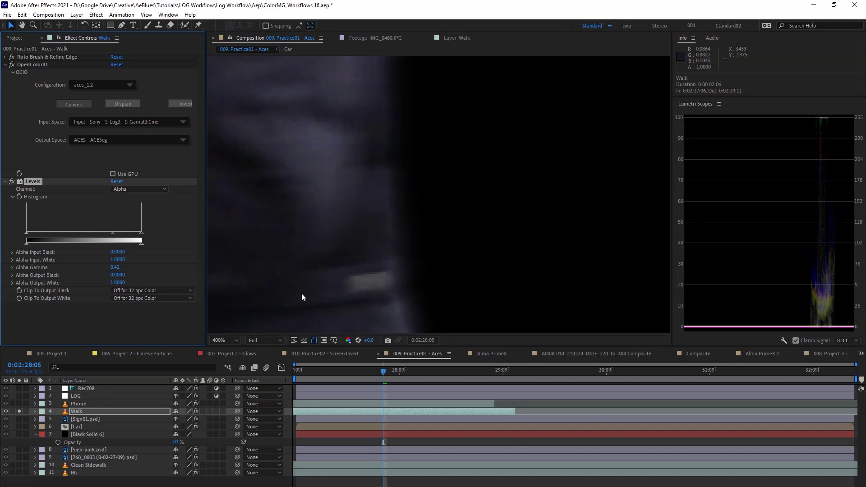
{"action": "left_click", "coordinate": [19, 411]}
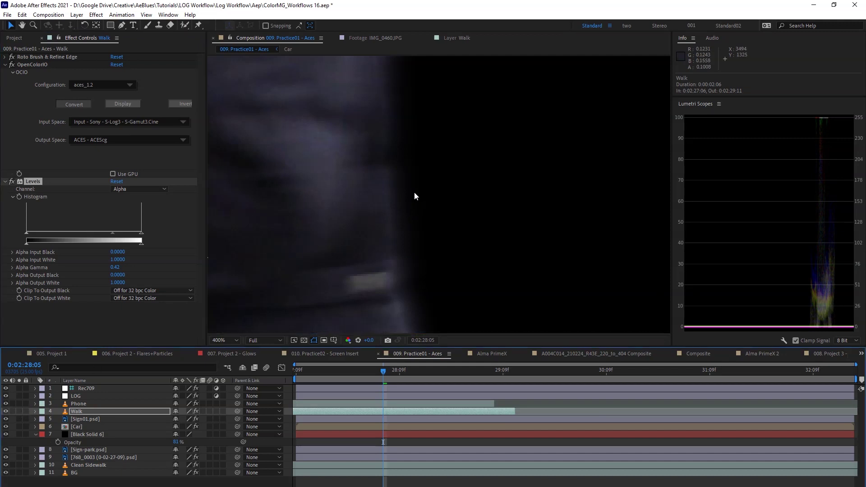
{"action": "scroll", "coordinate": [413, 231], "scroll_direction": "down", "scroll_amount": 8}
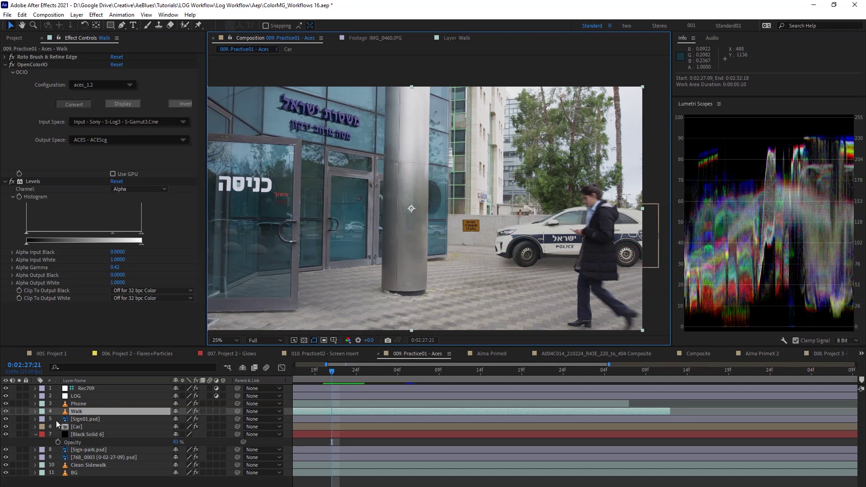
- Select the Sign01.psd, Car, Black Solid 6, Sign-park.psd and 768_0003 layers
{"action": "left_click", "coordinate": [101, 420]}
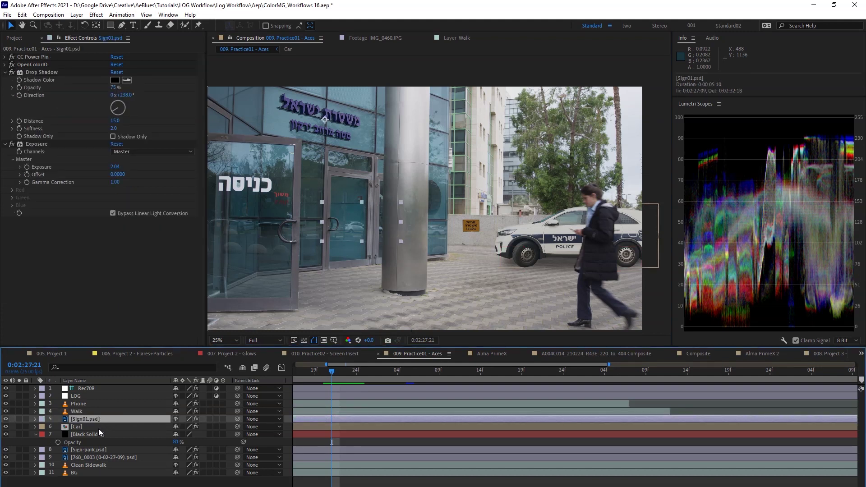
{"action": "left_click", "coordinate": [101, 427], "text": "ctrl"}
{"action": "left_click", "coordinate": [104, 434], "text": "ctrl"}
{"action": "left_click", "coordinate": [114, 451], "text": "ctrl"}
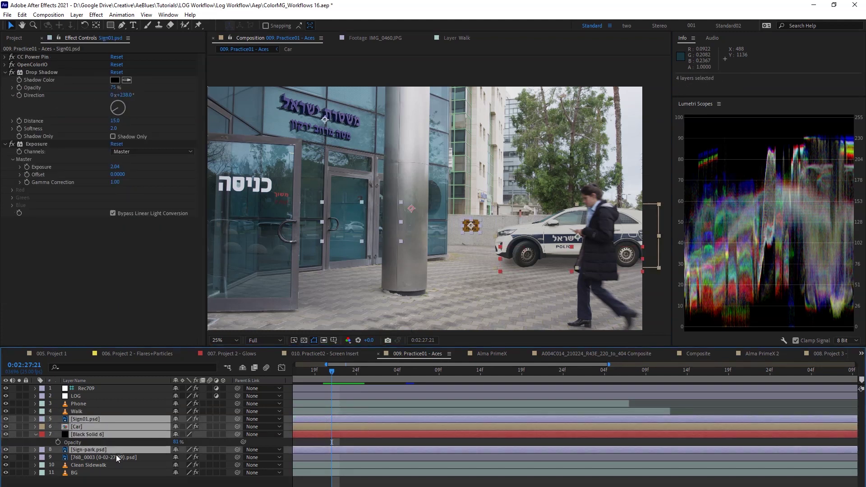
{"action": "left_click", "coordinate": [115, 457], "text": "ctrl"}
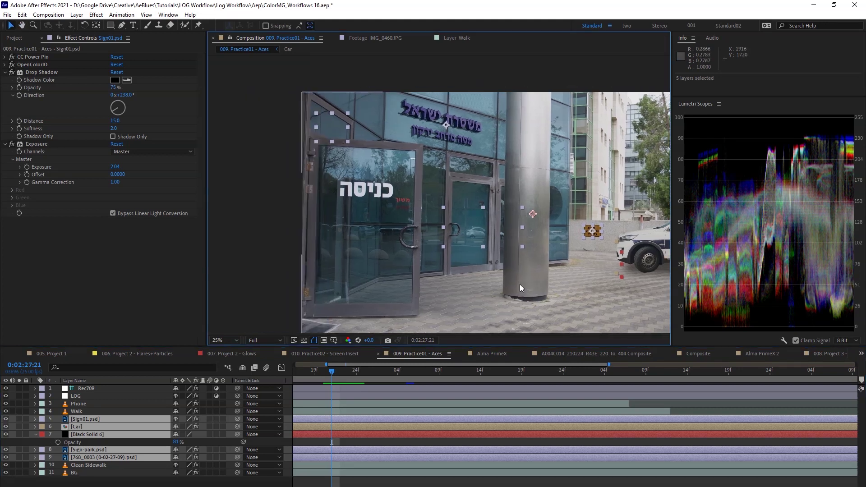
{"action": "left_click_drag", "start_coordinate": [520, 284], "coordinate": [392, 273]}
- Precompose the selected layers into a new comp named Composite
{"action": "key", "text": "ctrl+shift+c"}
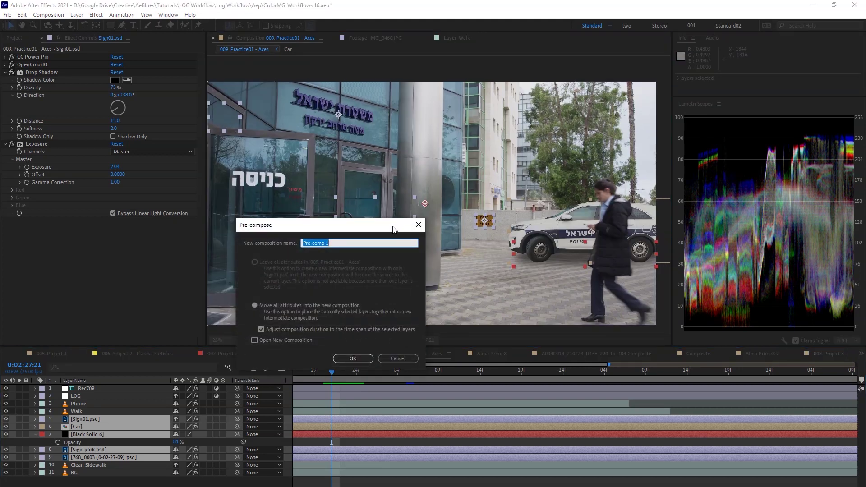
{"action": "type", "text": "Composite"}
{"action": "key", "text": "Return"}
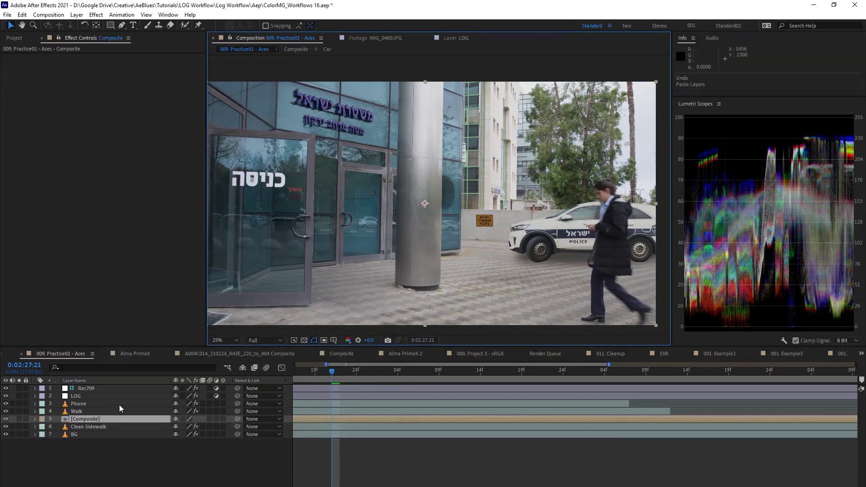
- Check the Composite pre-comp, select Rec709 and LOG in the parent comp, then reopen Composite
{"action": "double_click", "coordinate": [99, 418]}
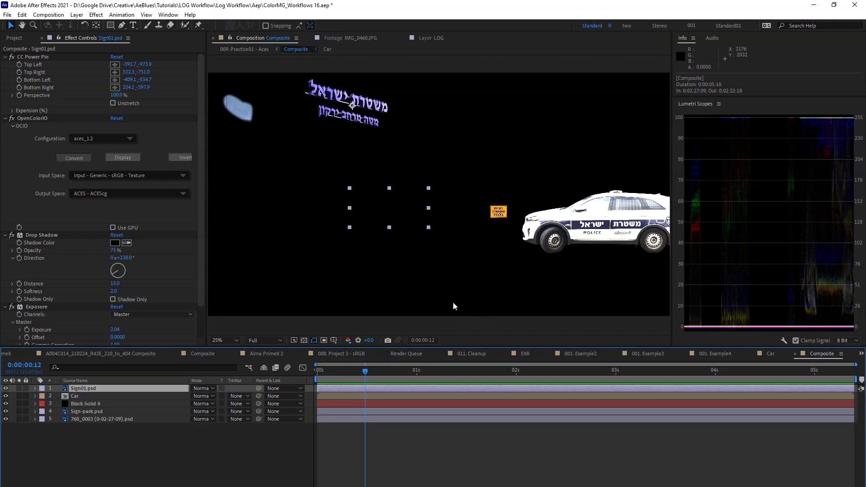
{"action": "key", "text": "Tab"}
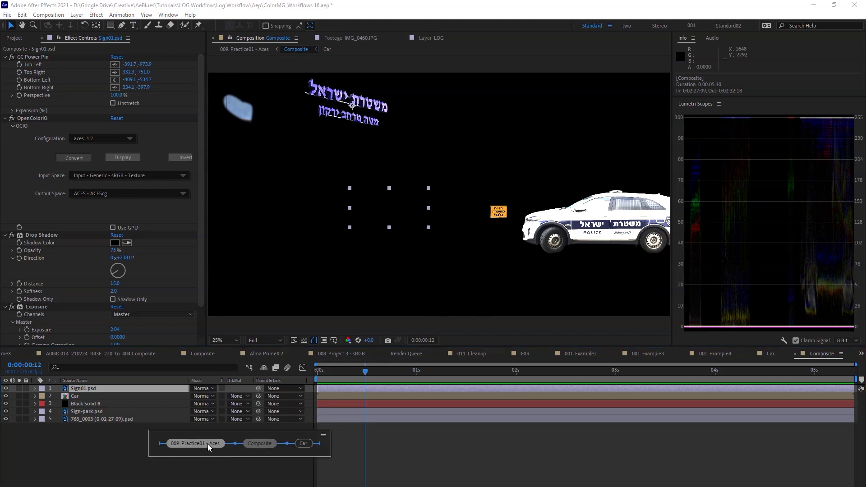
{"action": "left_click", "coordinate": [203, 444]}
{"action": "left_click", "coordinate": [100, 389]}
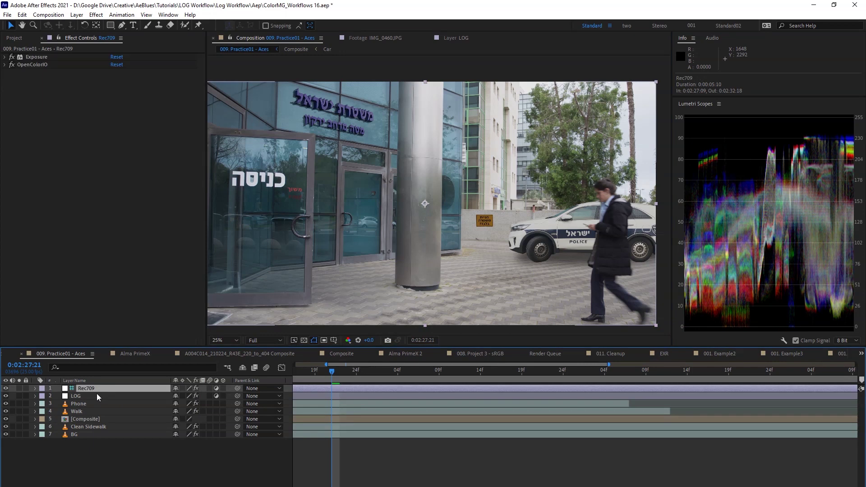
{"action": "left_click", "coordinate": [96, 396], "text": "shift"}
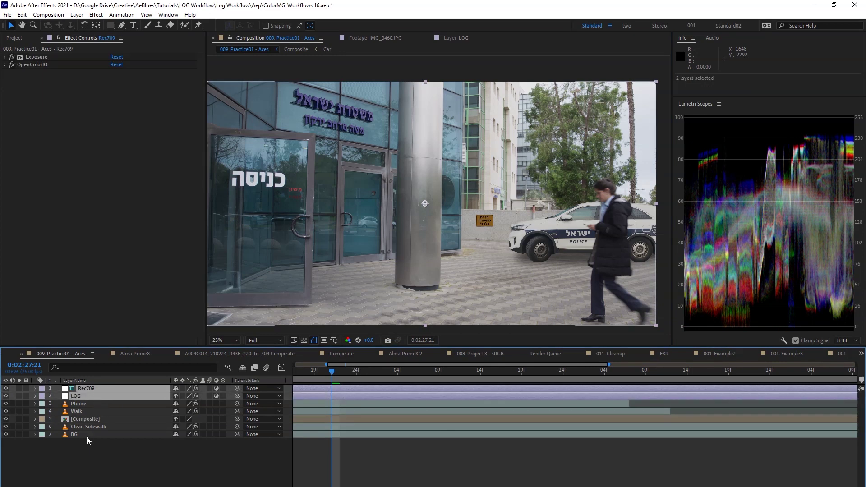
{"action": "left_click", "coordinate": [87, 435], "text": "ctrl"}
{"action": "left_click", "coordinate": [93, 418]}
{"action": "double_click", "coordinate": [94, 418]}
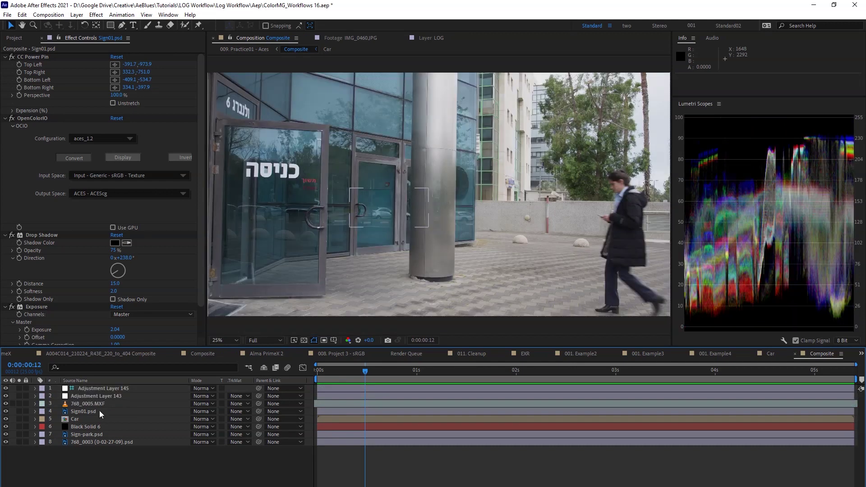
- Move 768_0005.MXF to the bottom of the stack and make it a guide layer
{"action": "left_click", "coordinate": [103, 406]}
{"action": "key", "text": "ctrl+shift+bracketleft"}
{"action": "right_click", "coordinate": [85, 441]}
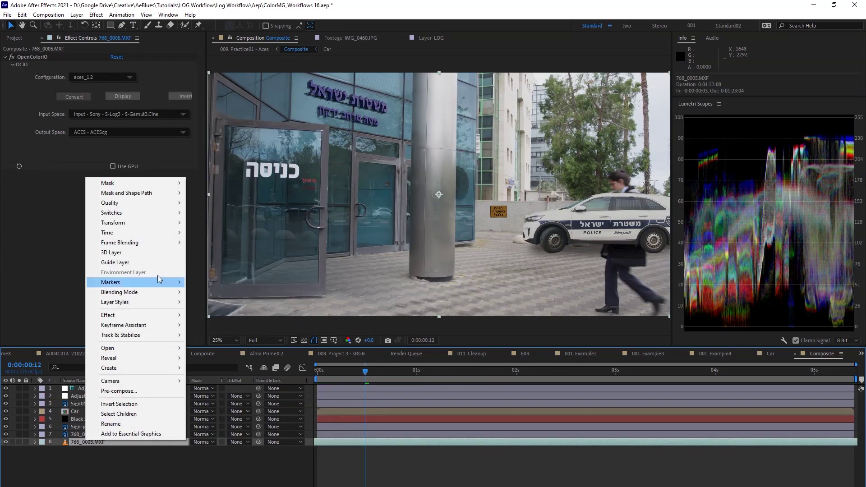
{"action": "left_click", "coordinate": [150, 261]}
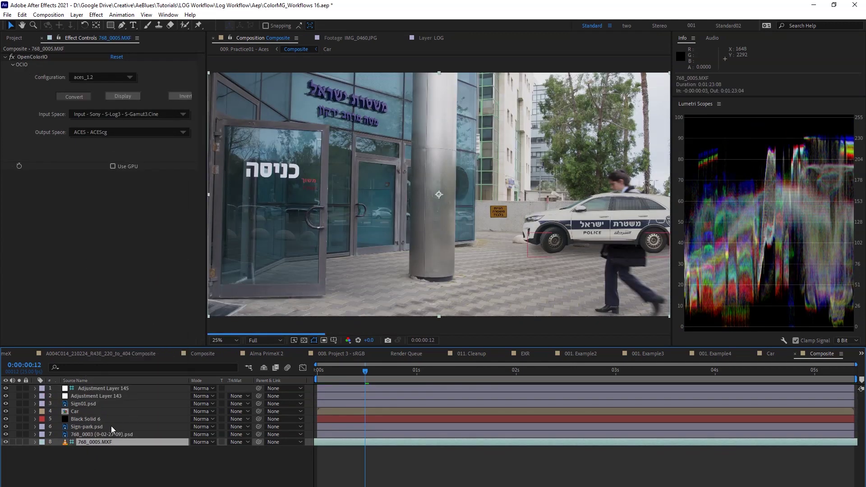
- Show layer names and make the LOG layer a guide layer
{"action": "left_click", "coordinate": [120, 396]}
{"action": "left_click", "coordinate": [105, 382]}
{"action": "right_click", "coordinate": [95, 397]}
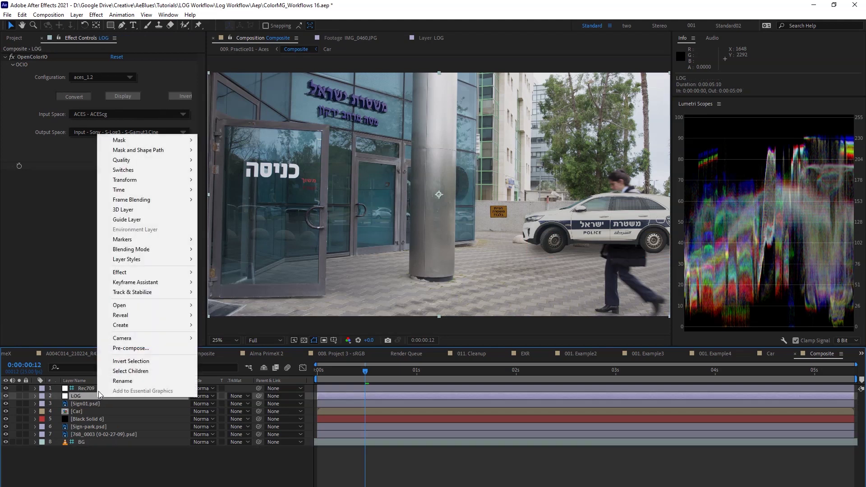
{"action": "left_click", "coordinate": [157, 220]}
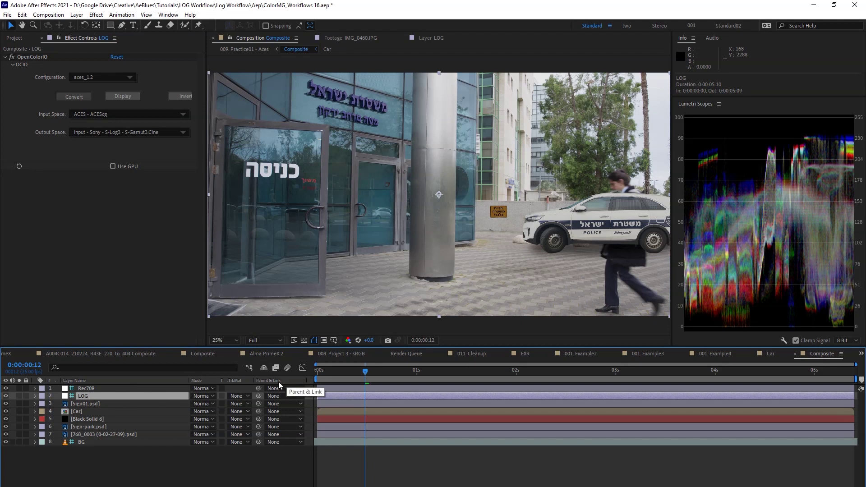
- Review the Composite layer stack, select Black Solid 6, and show the comp hierarchy
{"action": "scroll", "coordinate": [470, 254], "scroll_direction": "up", "scroll_amount": 2}
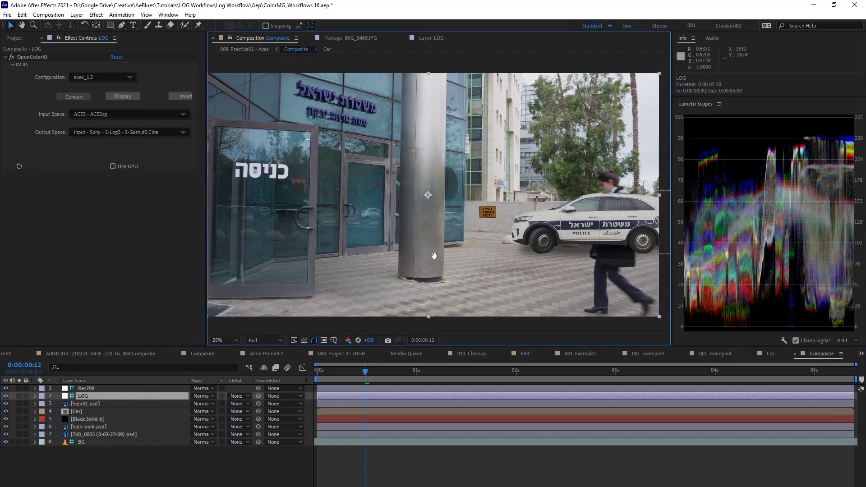
{"action": "scroll", "coordinate": [422, 226], "scroll_direction": "down", "scroll_amount": 1}
{"action": "scroll", "coordinate": [504, 259], "scroll_direction": "up", "scroll_amount": 3}
{"action": "scroll", "coordinate": [430, 240], "scroll_direction": "right", "scroll_amount": 2}
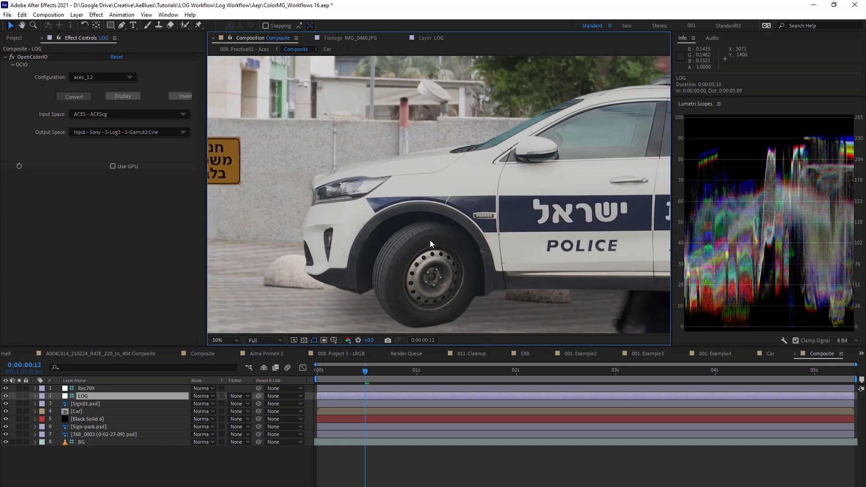
{"action": "scroll", "coordinate": [432, 244], "scroll_direction": "down", "scroll_amount": 4}
{"action": "scroll", "coordinate": [432, 244], "scroll_direction": "up", "scroll_amount": 1}
{"action": "left_click", "coordinate": [104, 418]}
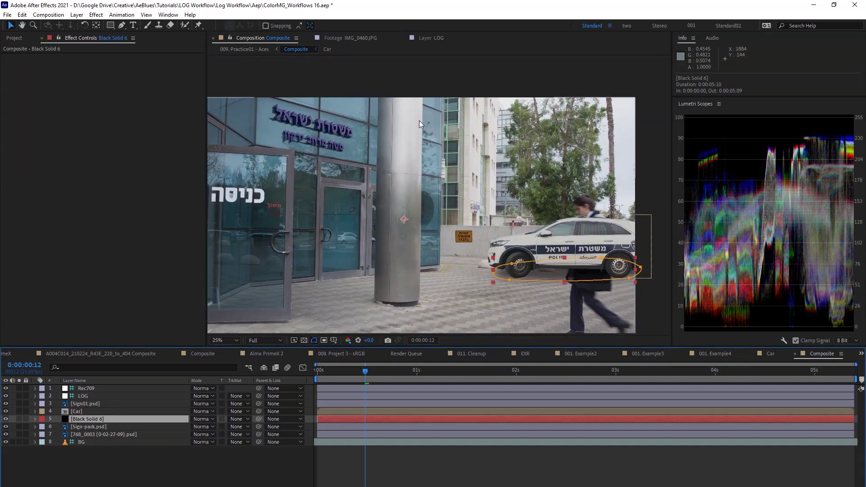
{"action": "key", "text": "Tab"}
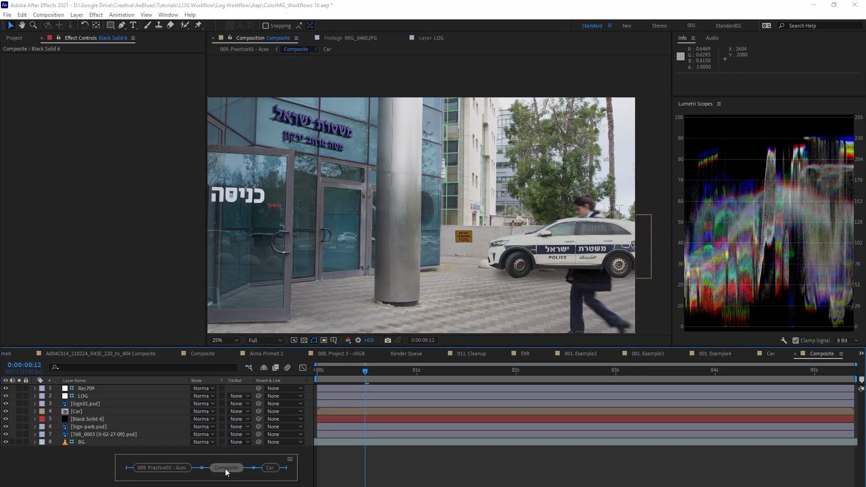
- Return to 009. Practice01 - Aces and toggle Solo on the Composite layer
{"action": "left_click", "coordinate": [182, 466]}
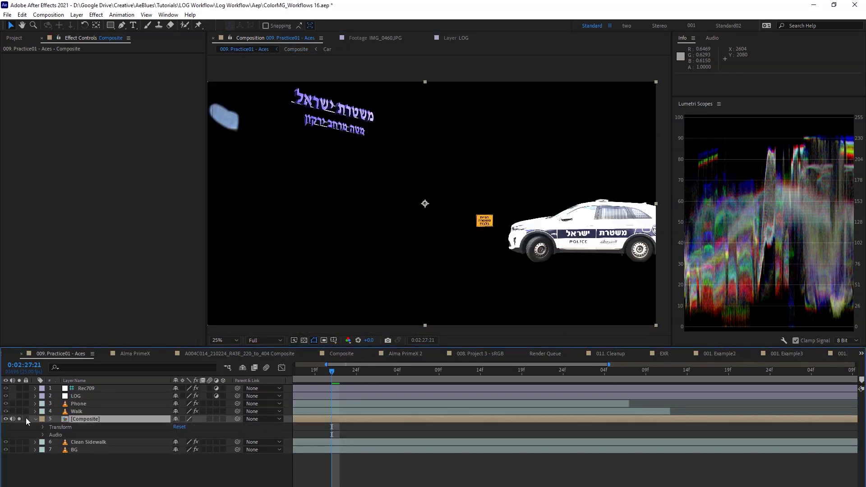
{"action": "left_click", "coordinate": [19, 419]}
{"action": "left_click", "coordinate": [35, 420]}
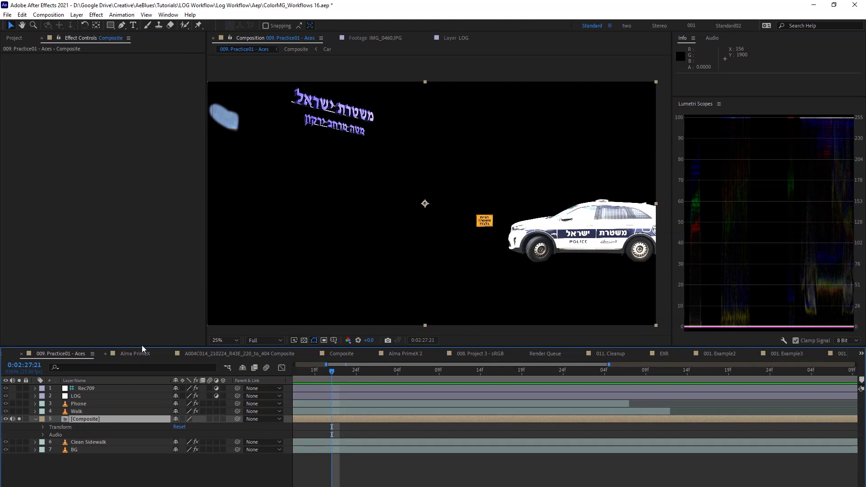
{"action": "left_click", "coordinate": [19, 419]}
{"action": "key", "text": "a"}
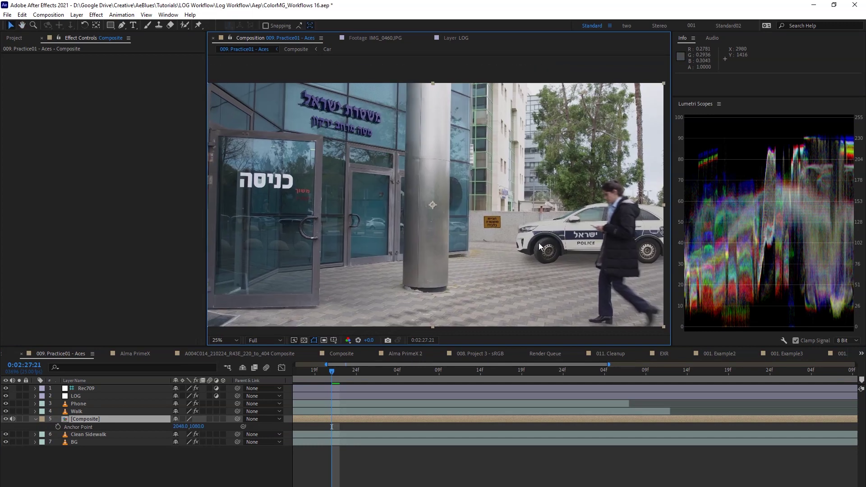
{"action": "scroll", "coordinate": [481, 230], "scroll_direction": "up", "scroll_amount": 2}
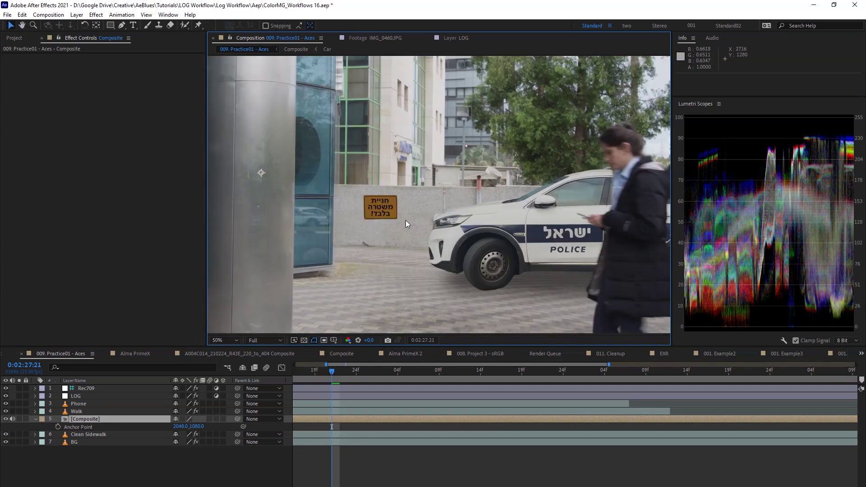
- Apply Match Grain to the Composite layer, then delete it
{"action": "left_click", "coordinate": [85, 419]}
{"action": "key", "text": "ctrl+space"}
{"action": "type", "text": "match"}
{"action": "key", "text": "Return"}
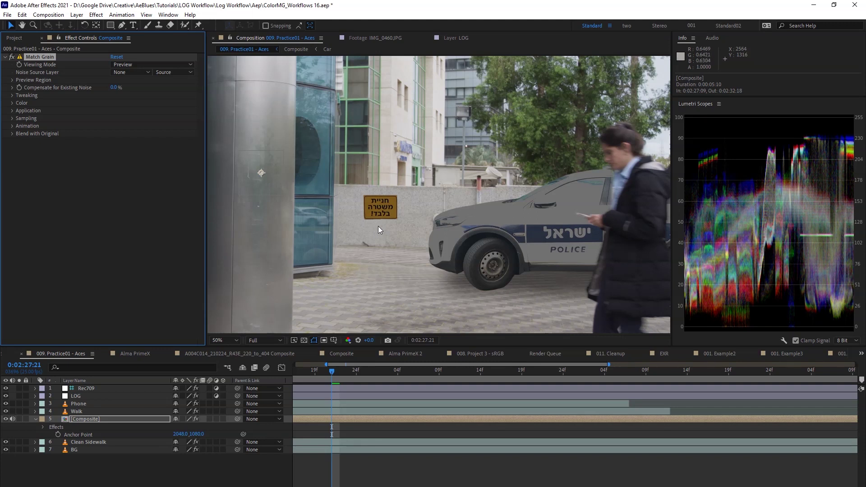
{"action": "key", "text": "Delete"}
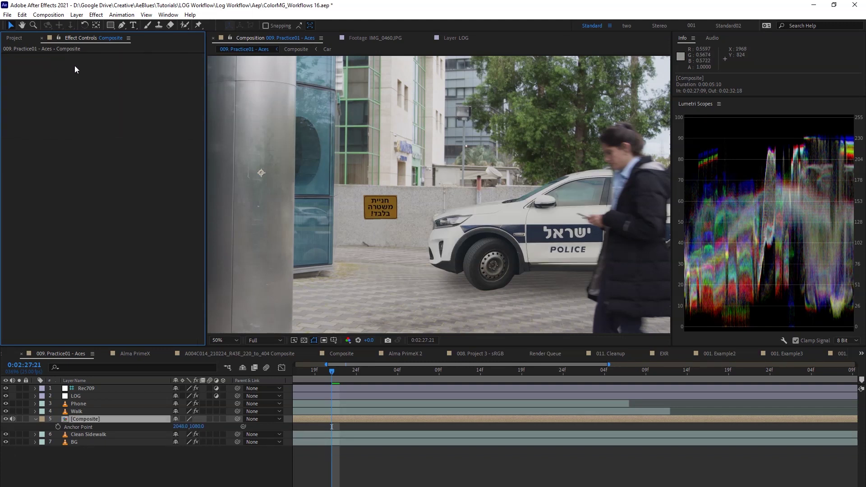
- Apply OpenColorIO to the Composite layer from the effect search
{"action": "key", "text": "ctrl+space"}
{"action": "type", "text": "ope"}
{"action": "key", "text": "Return"}
- Set OpenColorIO to aces_1.2, converting ACES - ACEScg input to ACES - ACEScct output
{"action": "left_click", "coordinate": [126, 77]}
{"action": "left_click", "coordinate": [141, 94]}
{"action": "left_click", "coordinate": [126, 116]}
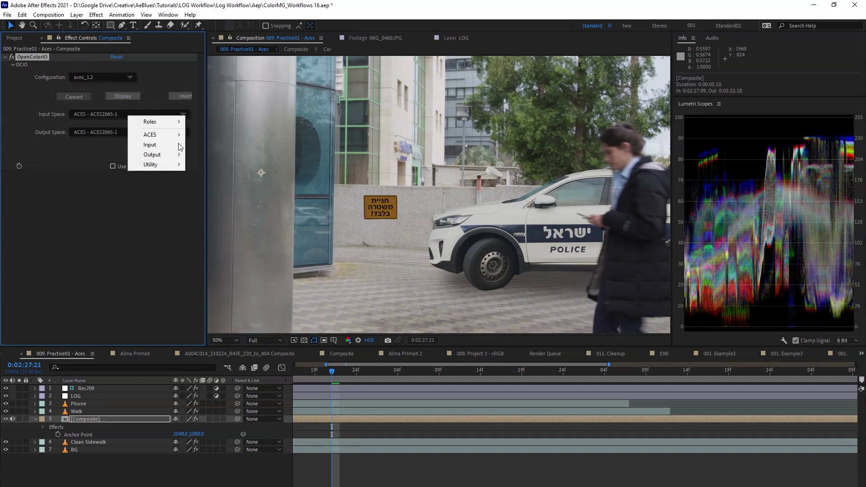
{"action": "mouse_move", "coordinate": [174, 135]}
{"action": "left_click", "coordinate": [215, 175]}
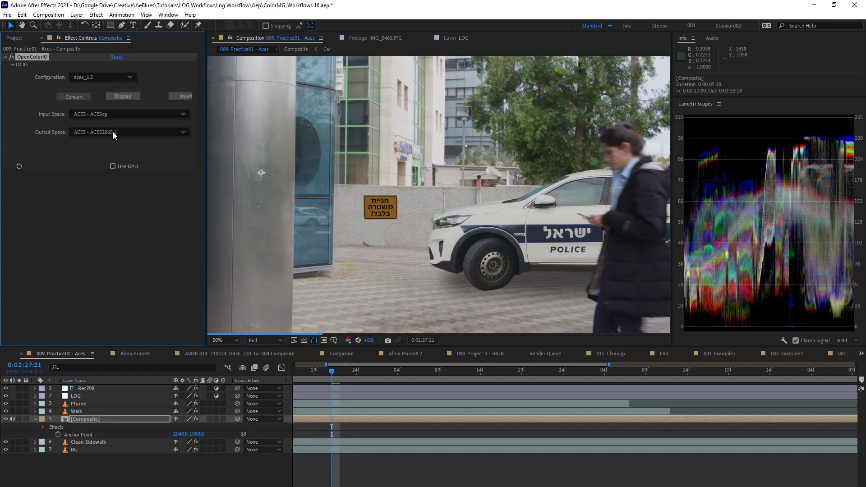
{"action": "left_click", "coordinate": [124, 131]}
{"action": "mouse_move", "coordinate": [161, 152]}
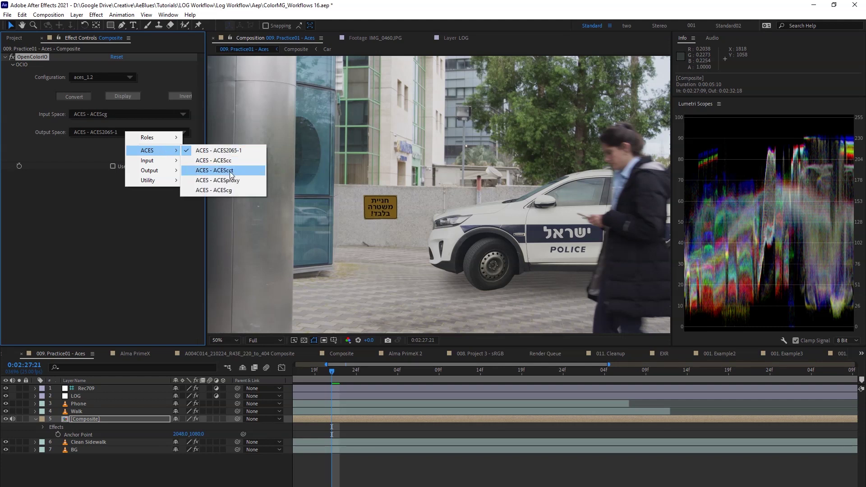
{"action": "left_click", "coordinate": [224, 172]}
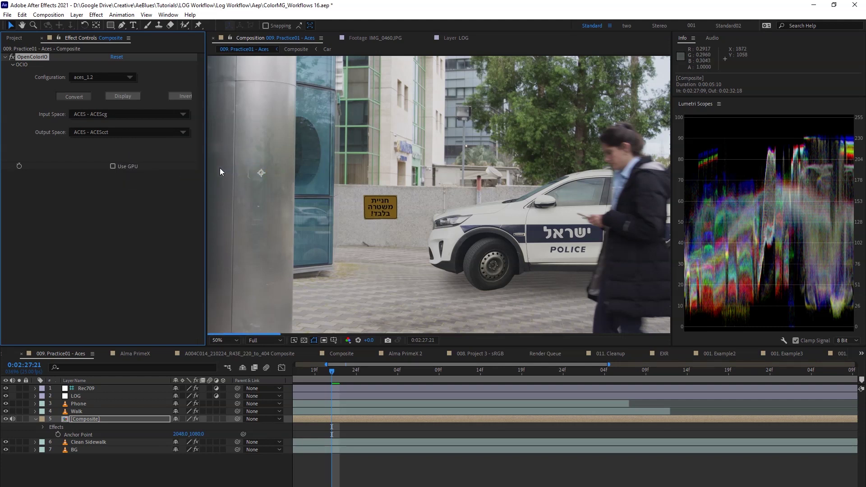
- Duplicate the OpenColorIO effect to create OpenColorIO 2
{"action": "left_click", "coordinate": [75, 184]}
{"action": "left_click", "coordinate": [21, 57]}
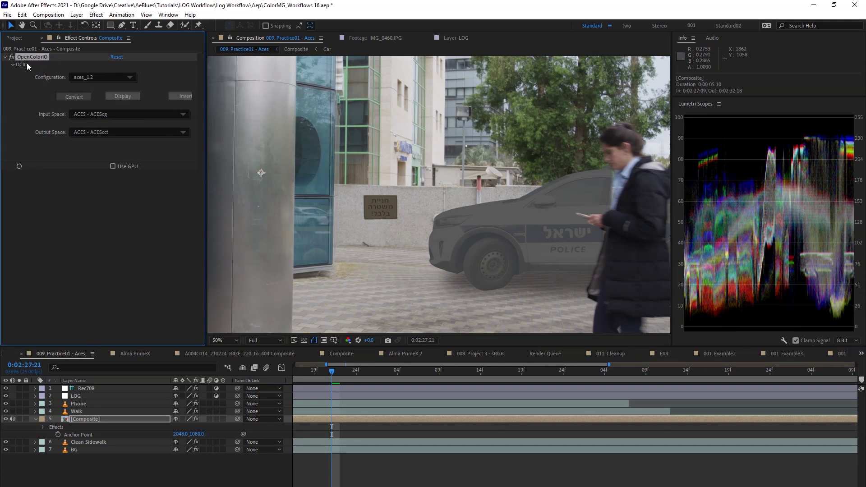
{"action": "key", "text": "ctrl+d"}
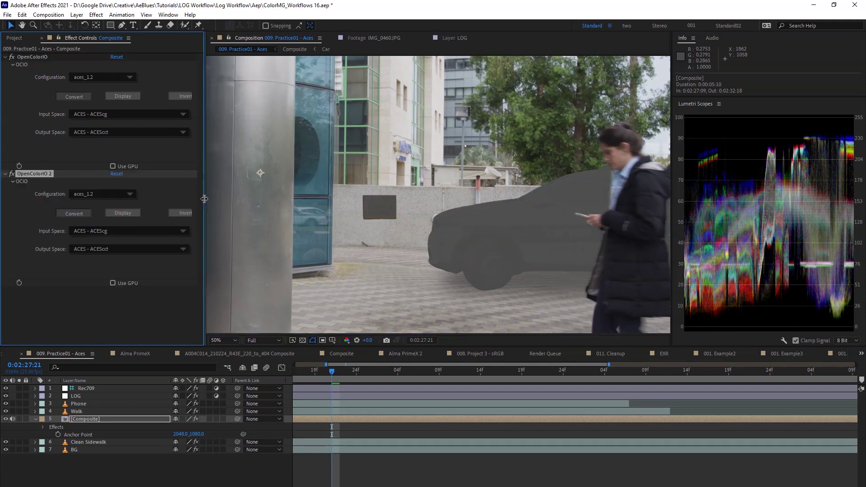
- Apply Match Grain to Composite and drag it between the two OpenColorIO effects
{"action": "left_click_drag", "start_coordinate": [206, 201], "coordinate": [237, 205]}
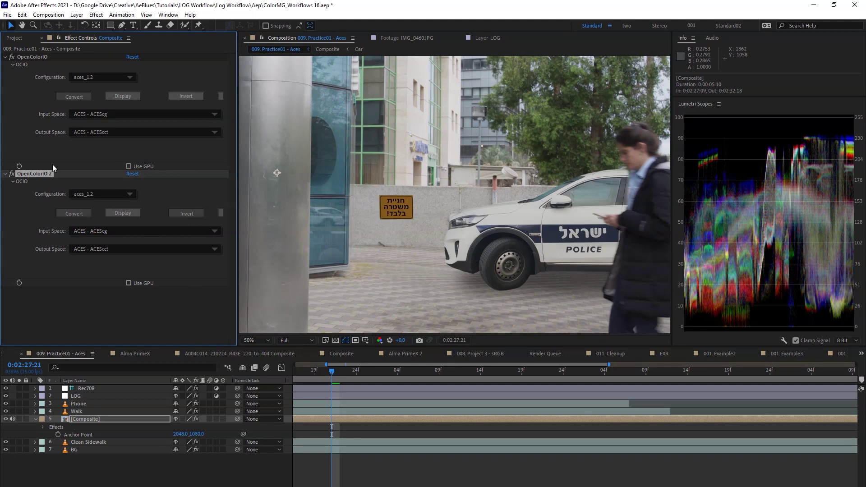
{"action": "left_click", "coordinate": [6, 57]}
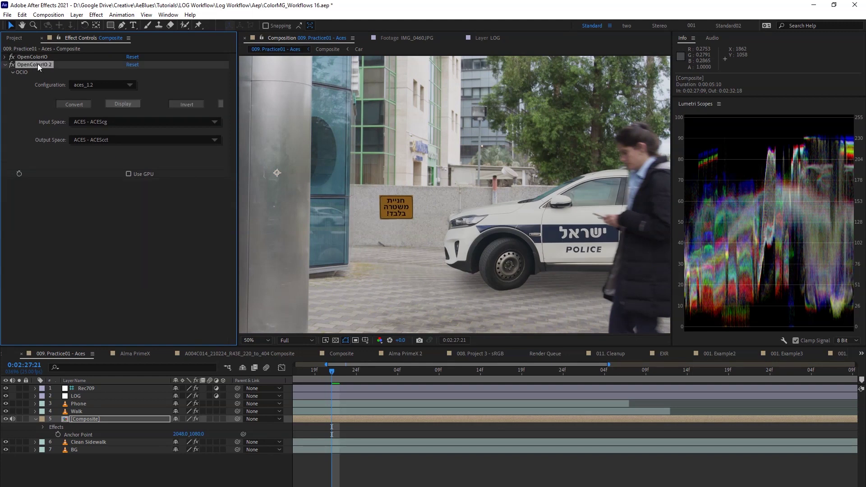
{"action": "key", "text": "ctrl+space"}
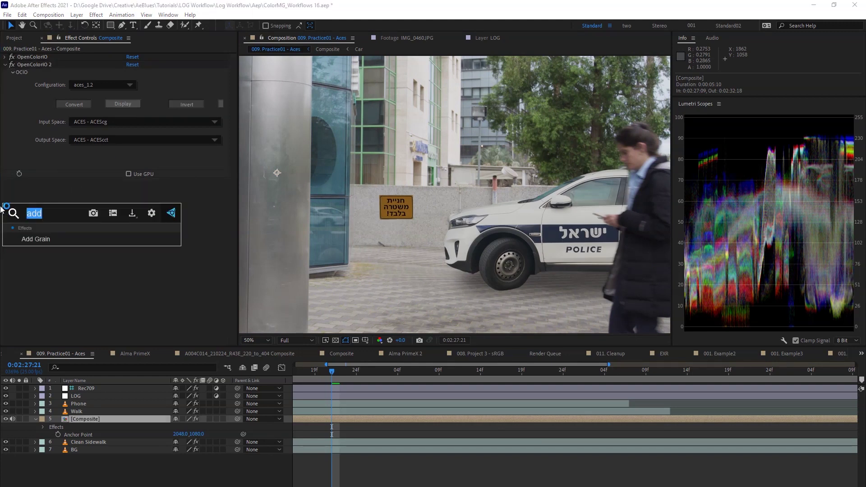
{"action": "type", "text": "mat"}
{"action": "type", "text": "c"}
{"action": "key", "text": "BackSpace"}
{"action": "type", "text": "tc"}
{"action": "key", "text": "Return"}
{"action": "left_click_drag", "start_coordinate": [39, 181], "coordinate": [48, 62]}
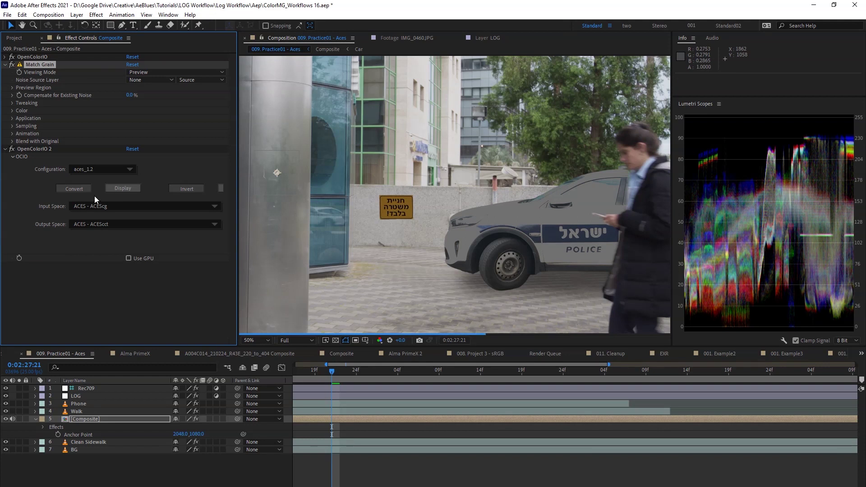
- Set Match Grain's Viewing Mode to Final Output
{"action": "left_click", "coordinate": [150, 71]}
{"action": "left_click", "coordinate": [172, 120]}
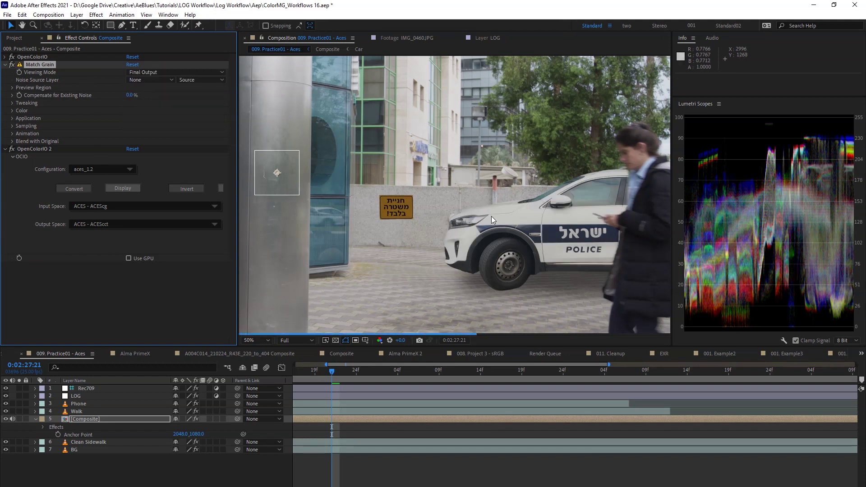
{"action": "left_click_drag", "start_coordinate": [491, 216], "coordinate": [429, 183]}
{"action": "scroll", "coordinate": [424, 215], "scroll_direction": "up", "scroll_amount": 2}
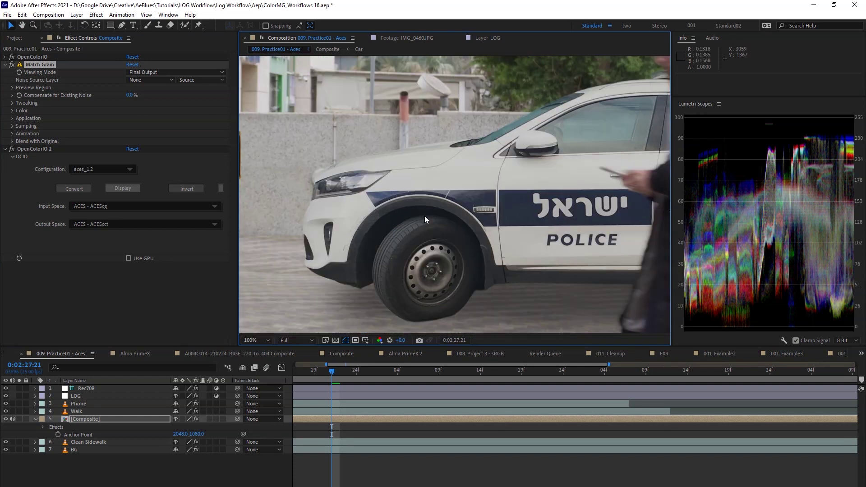
{"action": "scroll", "coordinate": [432, 226], "scroll_direction": "up", "scroll_amount": 2}
{"action": "scroll", "coordinate": [426, 224], "scroll_direction": "down", "scroll_amount": 2}
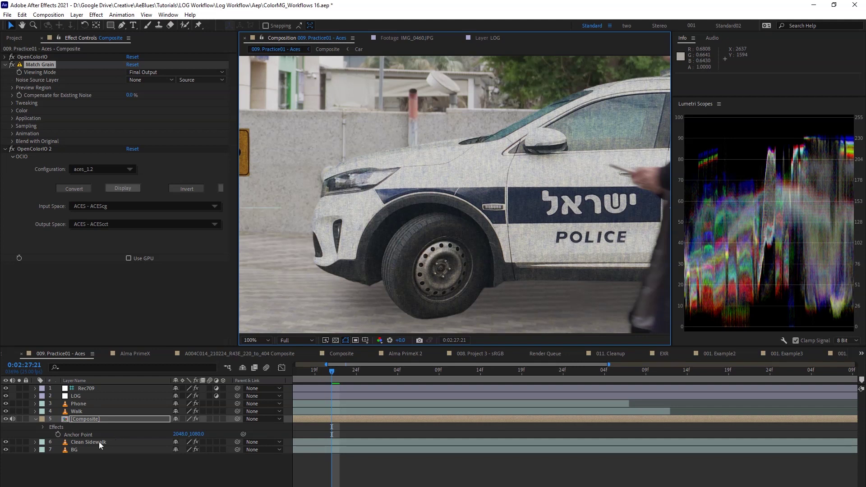
- Set Match Grain's Noise Source Layer to 7. BG and frame the front wheel
{"action": "left_click", "coordinate": [146, 81]}
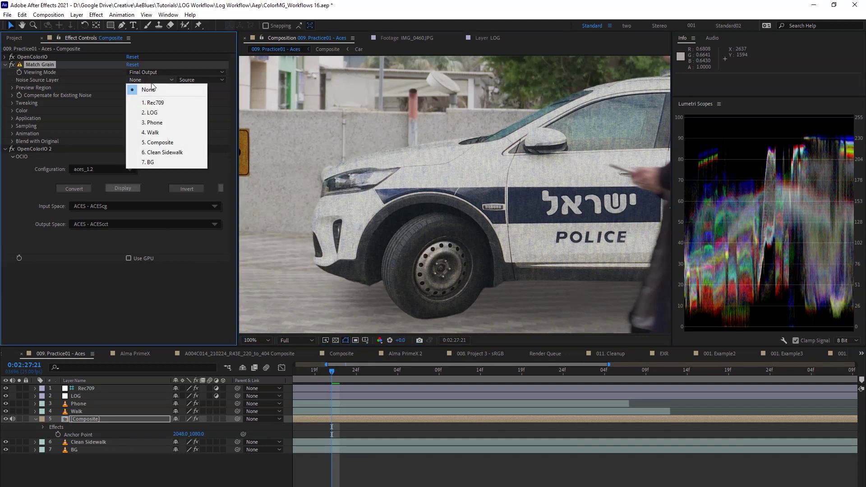
{"action": "left_click", "coordinate": [161, 164]}
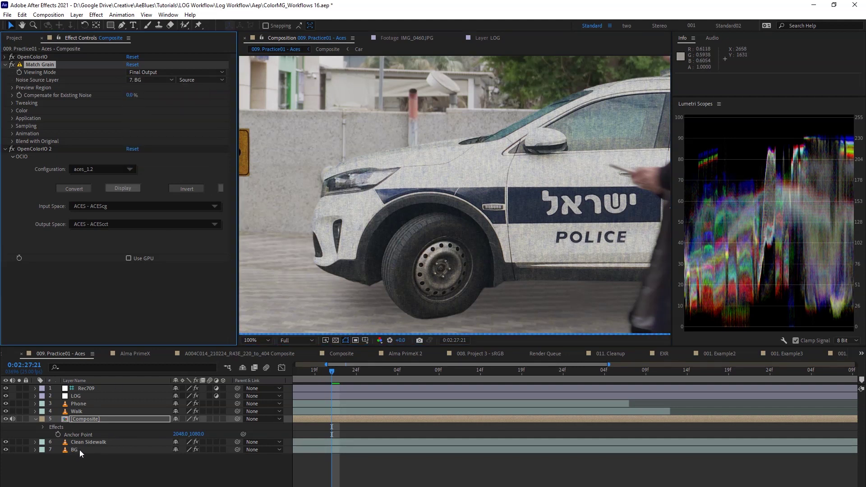
{"action": "scroll", "coordinate": [404, 239], "scroll_direction": "up", "scroll_amount": 2}
{"action": "left_click_drag", "start_coordinate": [404, 239], "coordinate": [429, 229]}
{"action": "left_click_drag", "start_coordinate": [359, 248], "coordinate": [486, 233]}
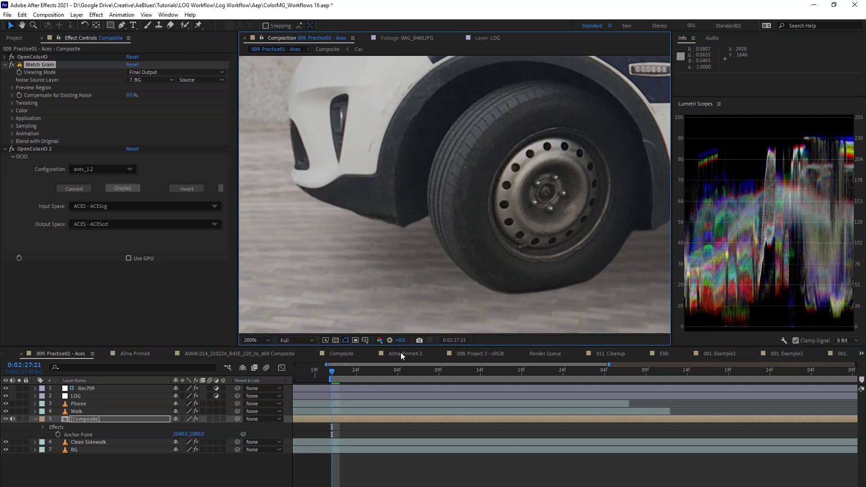
- Set the work area 0:02:27:20–0:02:28:06, preview it, and draw a Region of Interest around the wheel
{"action": "left_click_drag", "start_coordinate": [332, 379], "coordinate": [405, 370]}
{"action": "key", "text": "n"}
{"action": "left_click", "coordinate": [324, 372]}
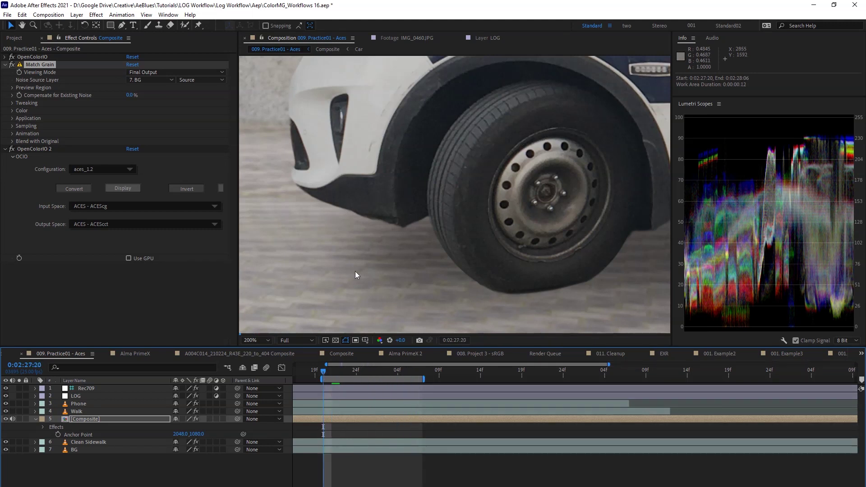
{"action": "key", "text": "space"}
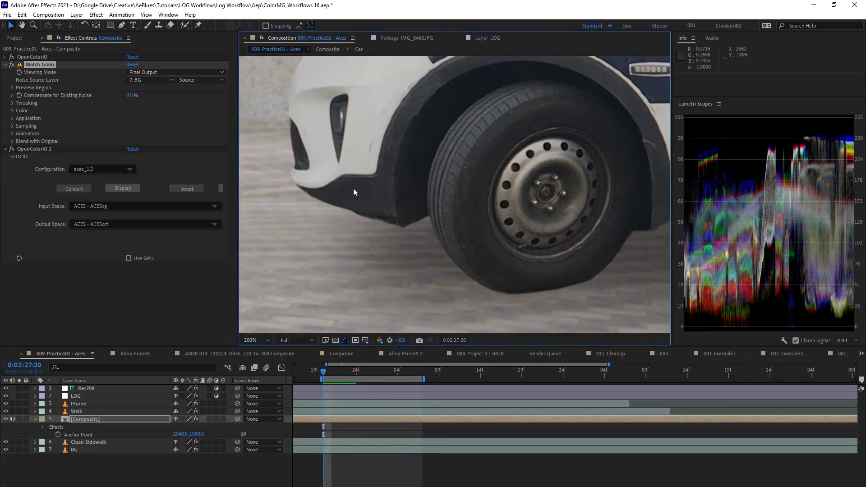
{"action": "left_click", "coordinate": [355, 340]}
{"action": "left_click_drag", "start_coordinate": [306, 135], "coordinate": [580, 320]}
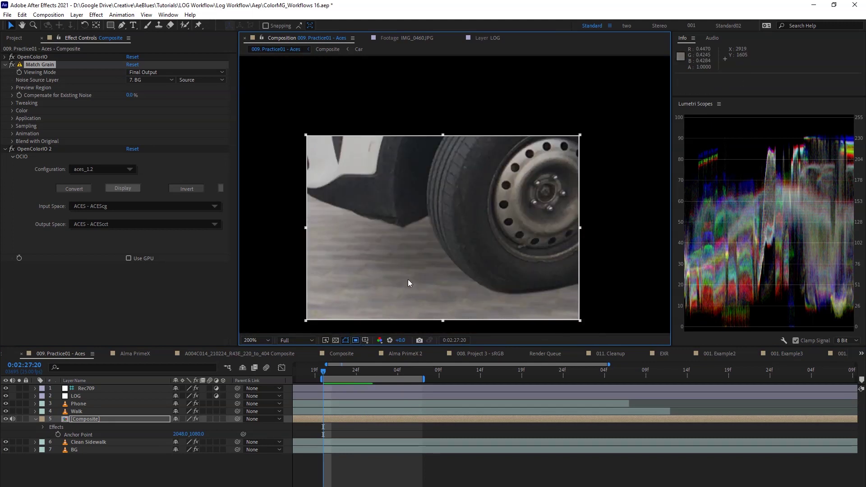
- While the work area loops, set Match Grain tweaking to Intensity 1.5 and Size 0.7
{"action": "key", "text": "space"}
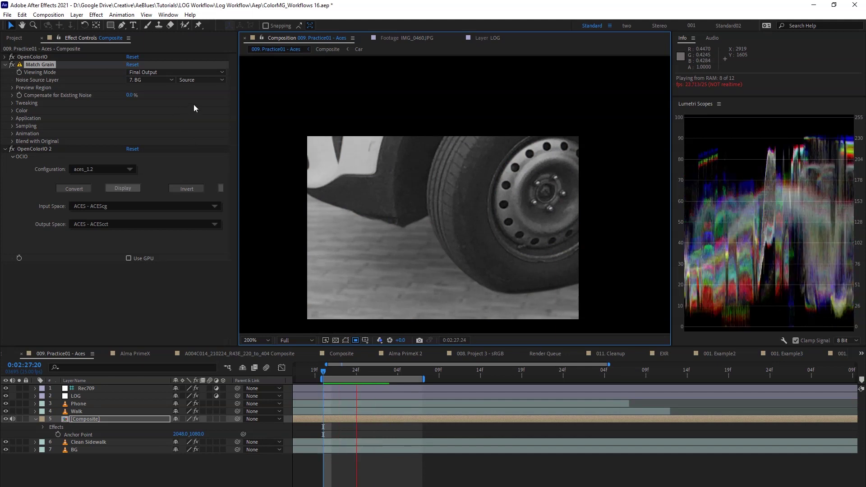
{"action": "left_click", "coordinate": [12, 104]}
{"action": "left_click", "coordinate": [132, 110]}
{"action": "type", "text": "1.5"}
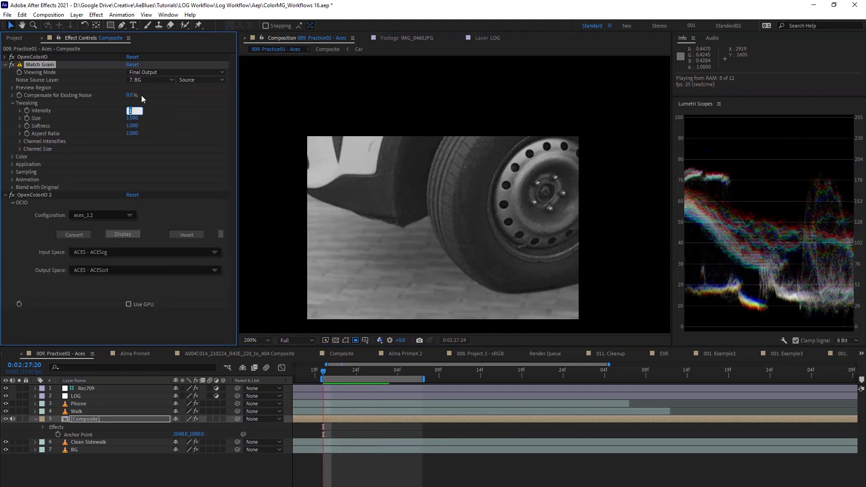
{"action": "key", "text": "Return"}
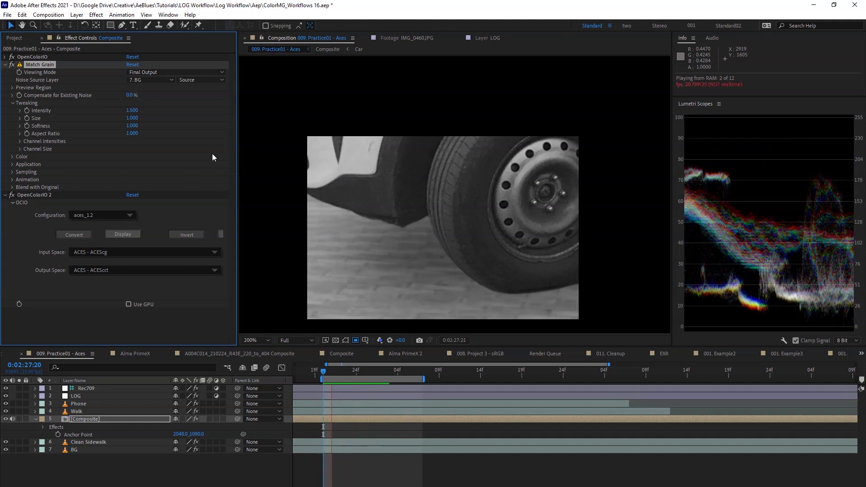
{"action": "left_click", "coordinate": [131, 118]}
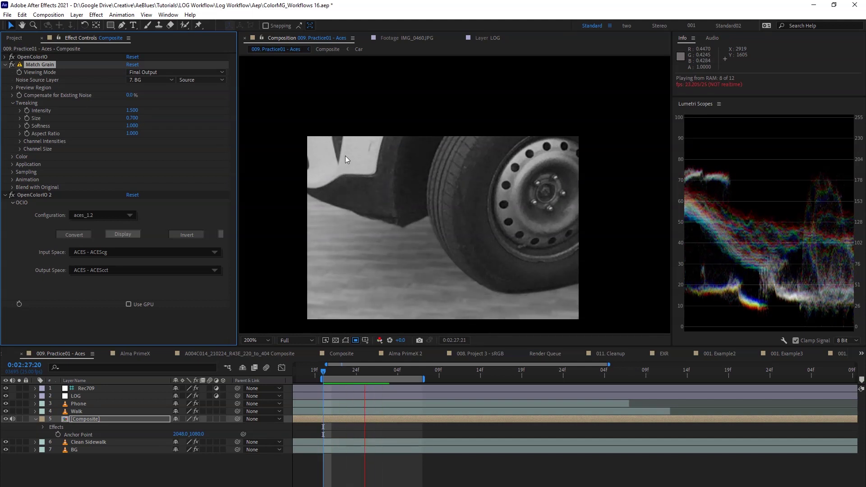
{"action": "left_click", "coordinate": [386, 294]}
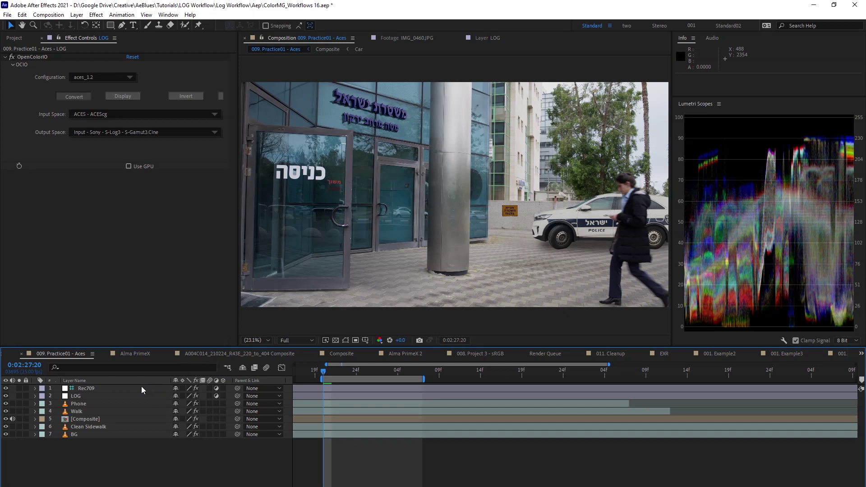
- Add a Lumetri Color adjustment layer above Phone and hide the Rec709 and LOG layers
{"action": "left_click", "coordinate": [90, 405]}
{"action": "key", "text": "ctrl+alt+y"}
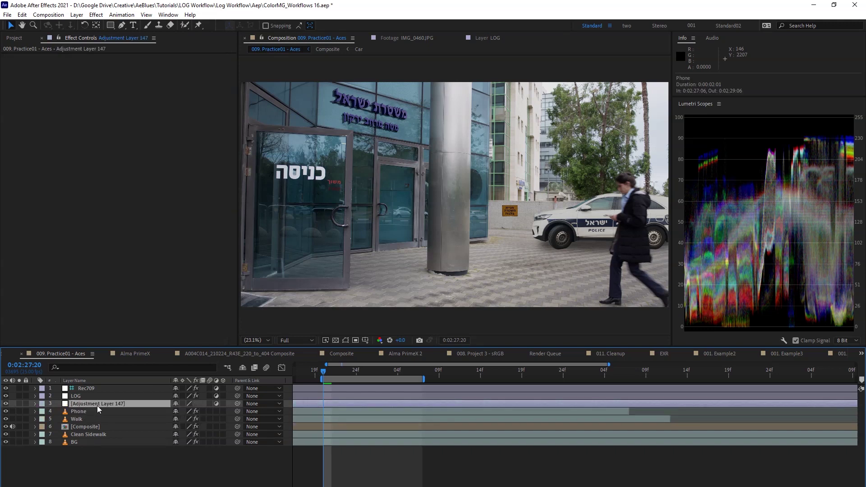
{"action": "key", "text": "ctrl+space"}
{"action": "type", "text": "lume"}
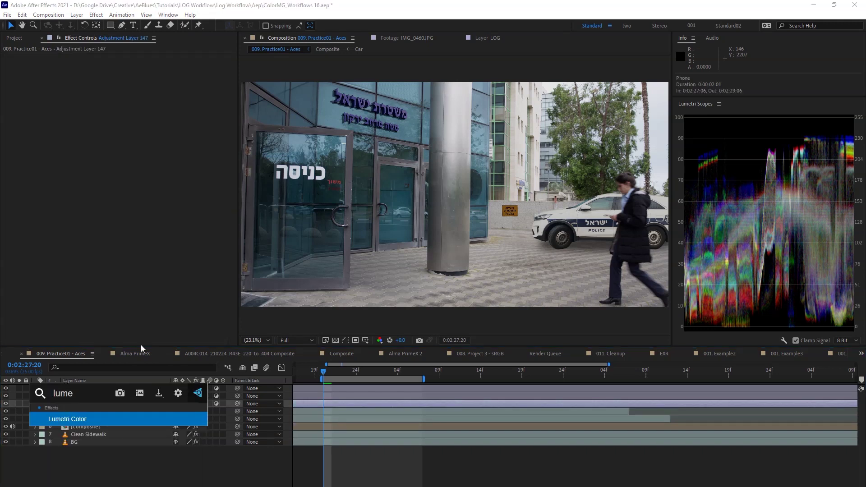
{"action": "key", "text": "Return"}
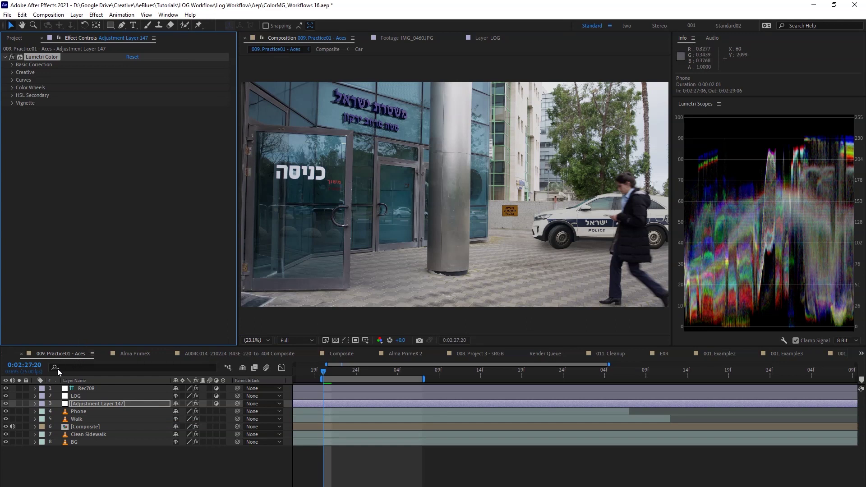
{"action": "left_click_drag", "start_coordinate": [6, 397], "coordinate": [6, 388]}
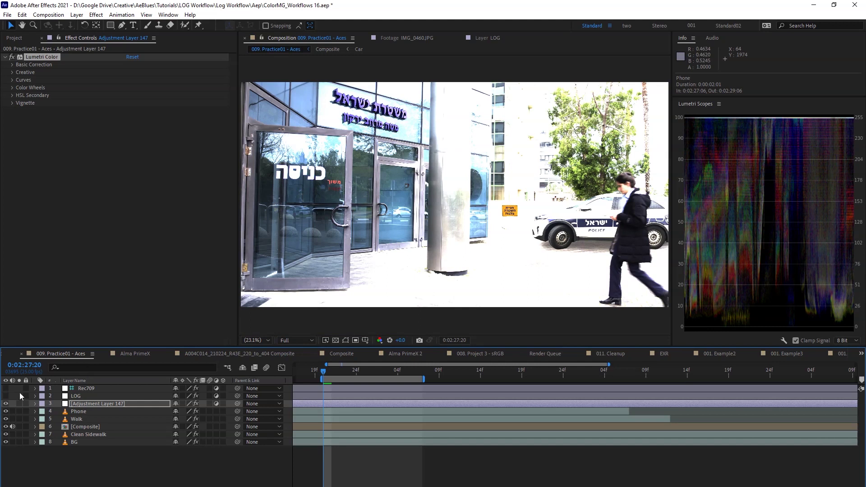
- Show Rec709 again and try brighter Lumetri Exposure values, undoing back to 0.0
{"action": "left_click", "coordinate": [6, 388]}
{"action": "left_click", "coordinate": [12, 65]}
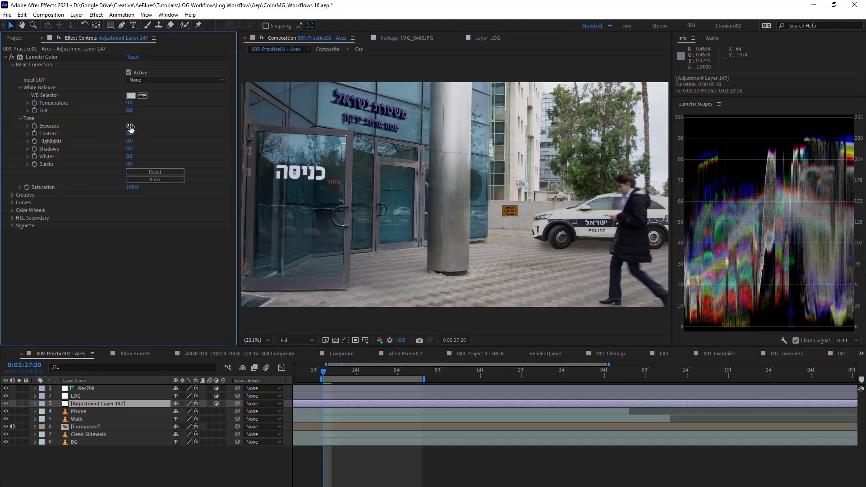
{"action": "left_click_drag", "start_coordinate": [134, 126], "coordinate": [137, 126]}
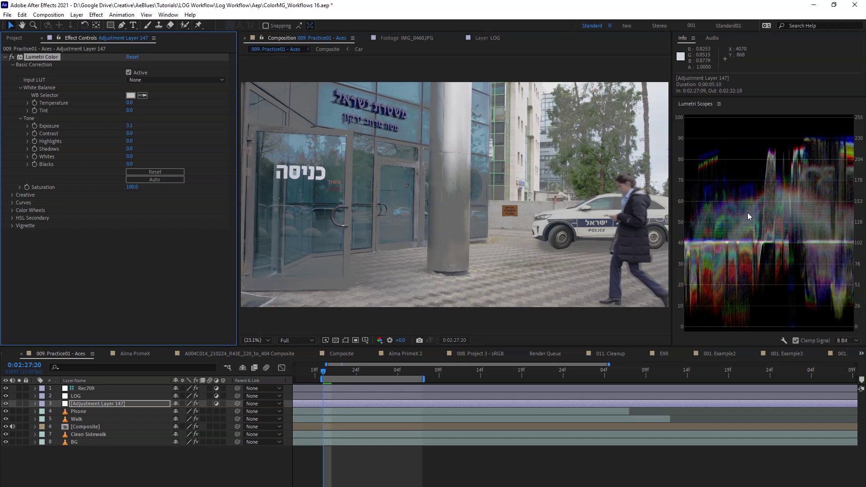
{"action": "key", "text": "ctrl+z"}
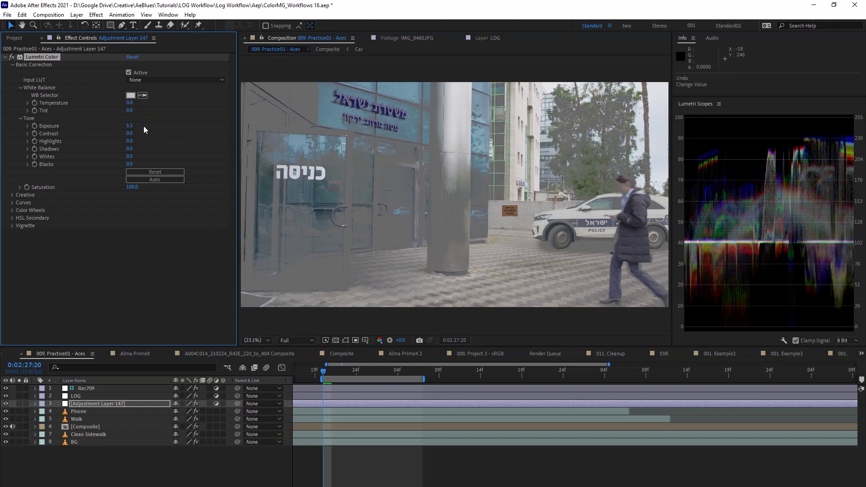
{"action": "key", "text": "ctrl+z"}
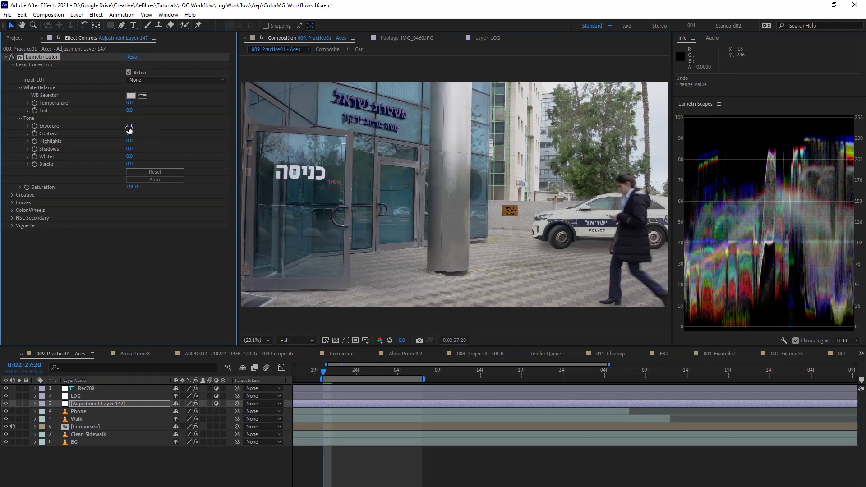
{"action": "key", "text": "ctrl+z"}
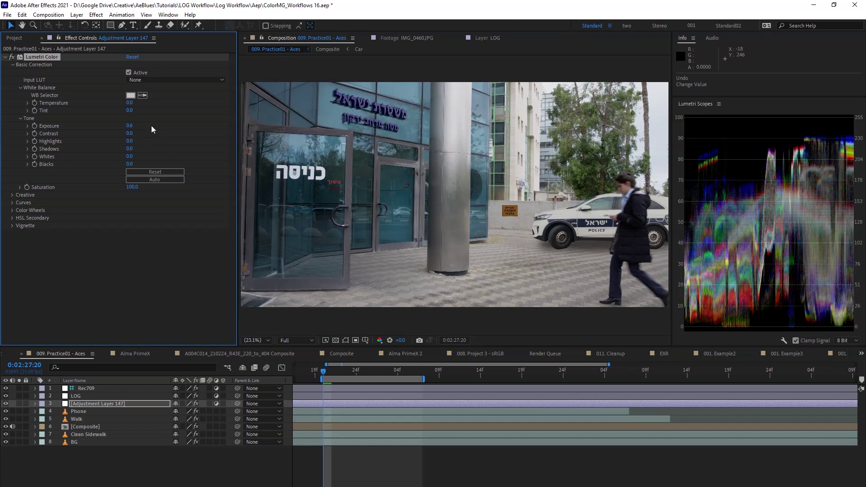
{"action": "left_click_drag", "start_coordinate": [135, 124], "coordinate": [157, 133]}
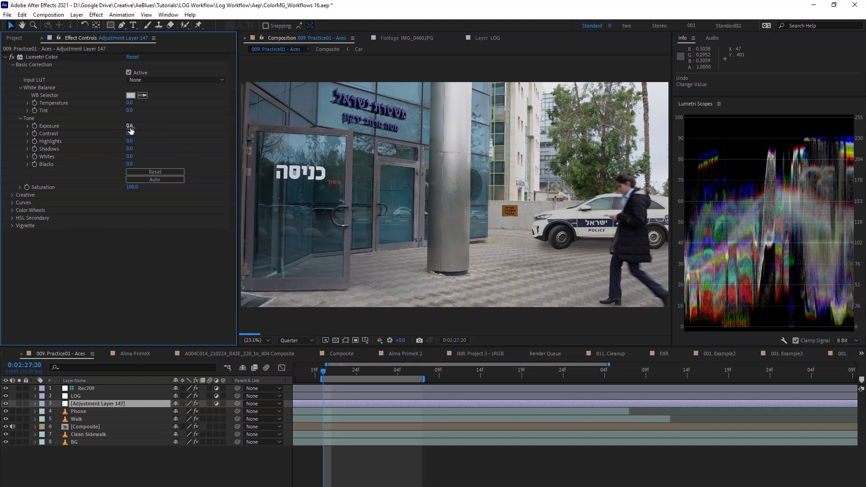
{"action": "key", "text": "ctrl+z"}
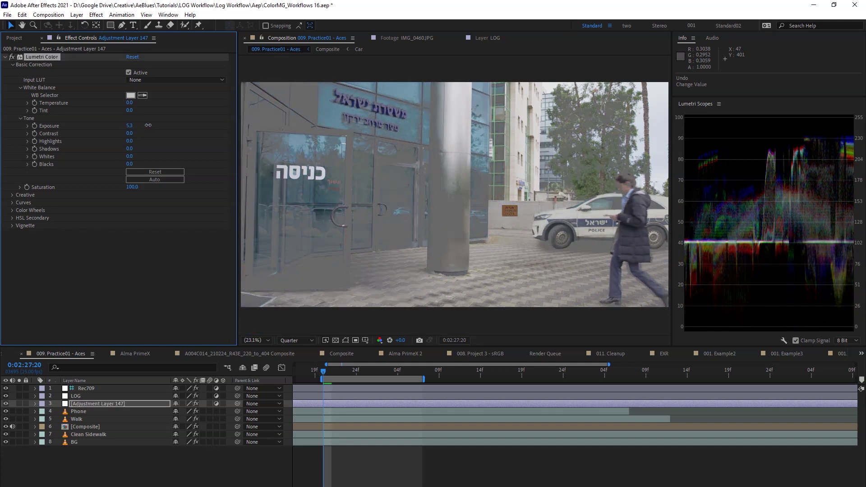
{"action": "mouse_move", "coordinate": [128, 126]}
{"action": "left_mouse_down"}
{"action": "mouse_move", "coordinate": [135, 126]}
{"action": "mouse_move", "coordinate": [125, 128]}
{"action": "left_mouse_up"}
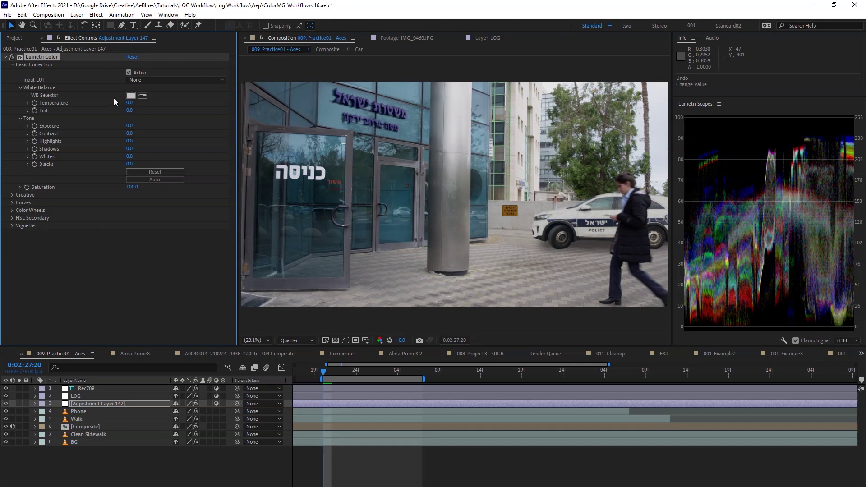
- Replace Lumetri with OpenColorIO on aces_1.2, converting ACES - ACEScg to ACES - ACEScct
{"action": "key", "text": "Delete"}
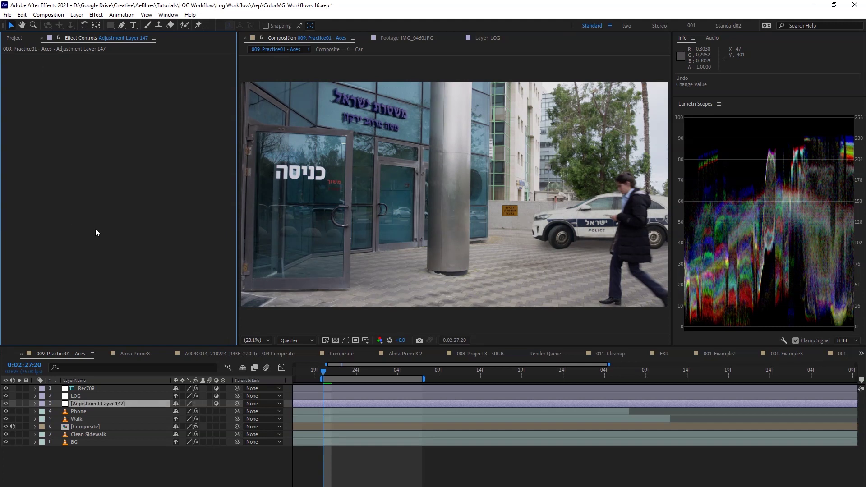
{"action": "key", "text": "ctrl+space"}
{"action": "type", "text": "aces"}
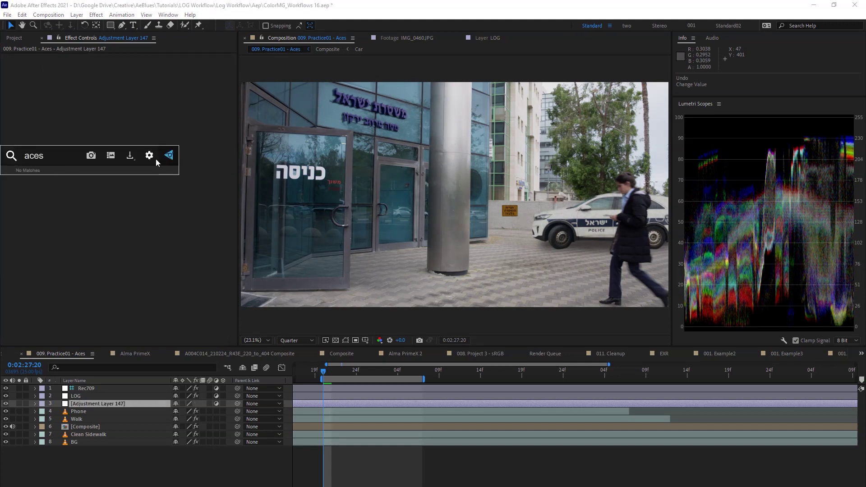
{"action": "type", "text": "ocio"}
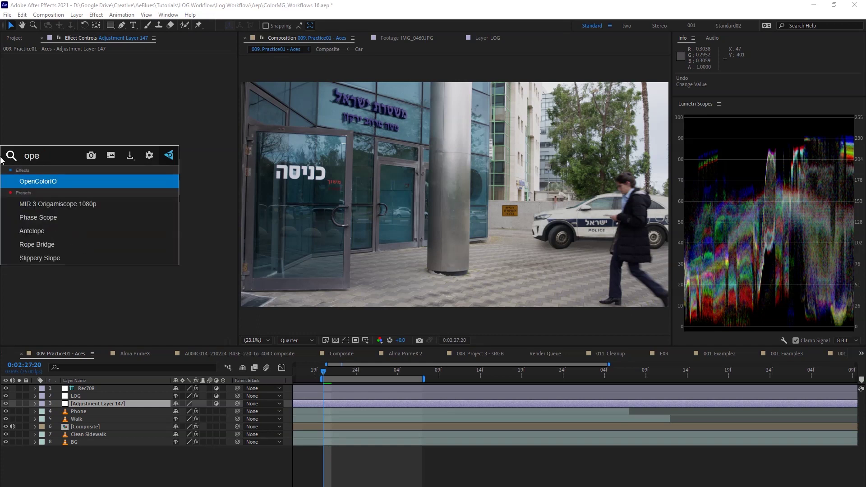
{"action": "key", "text": "Return"}
{"action": "left_click", "coordinate": [122, 77]}
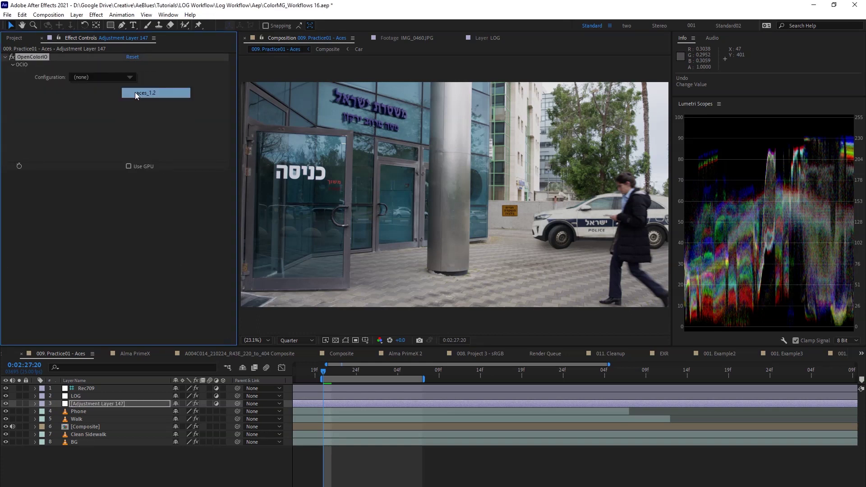
{"action": "left_click", "coordinate": [135, 91]}
{"action": "left_click", "coordinate": [131, 114]}
{"action": "mouse_move", "coordinate": [150, 134]}
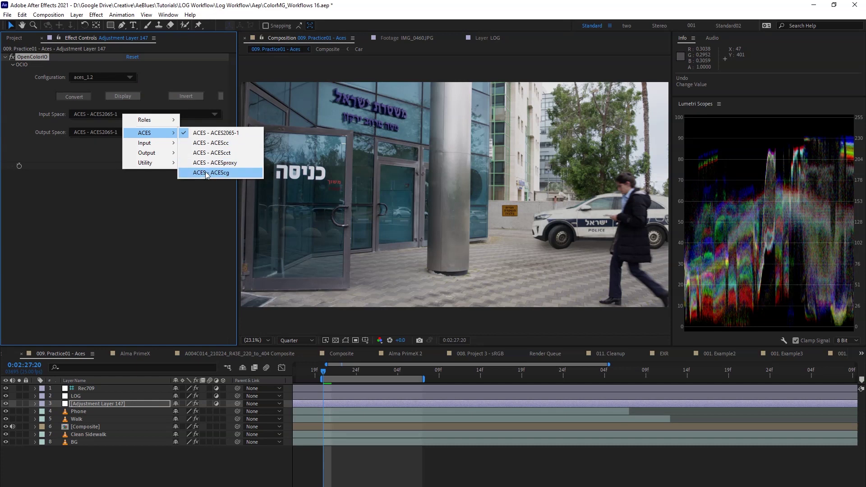
{"action": "left_click", "coordinate": [208, 174]}
{"action": "left_click", "coordinate": [139, 133]}
{"action": "mouse_move", "coordinate": [174, 153]}
{"action": "left_click", "coordinate": [220, 170]}
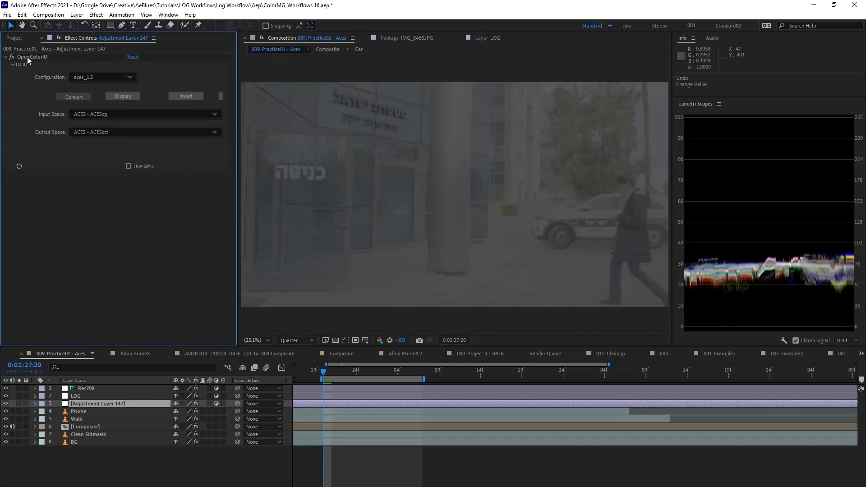
- Duplicate the OpenColorIO effect and invert the copy's conversion
{"action": "left_click", "coordinate": [27, 57]}
{"action": "key", "text": "ctrl+d"}
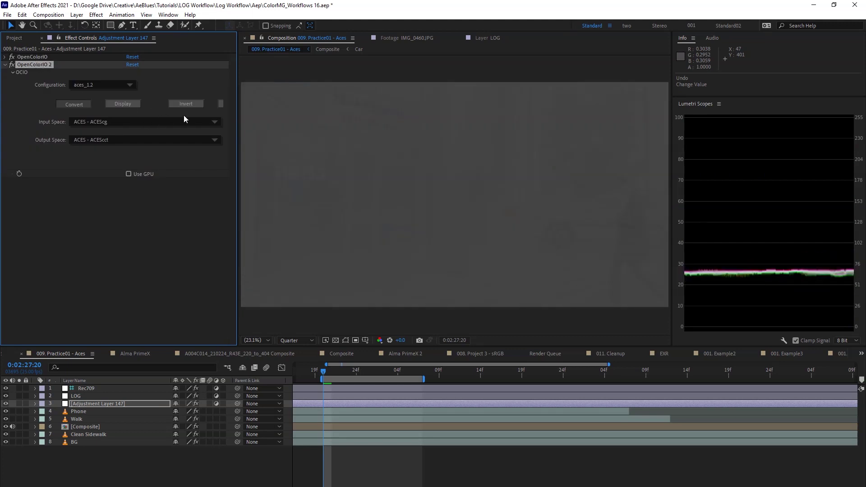
{"action": "left_click", "coordinate": [188, 105]}
{"action": "left_click", "coordinate": [5, 65]}
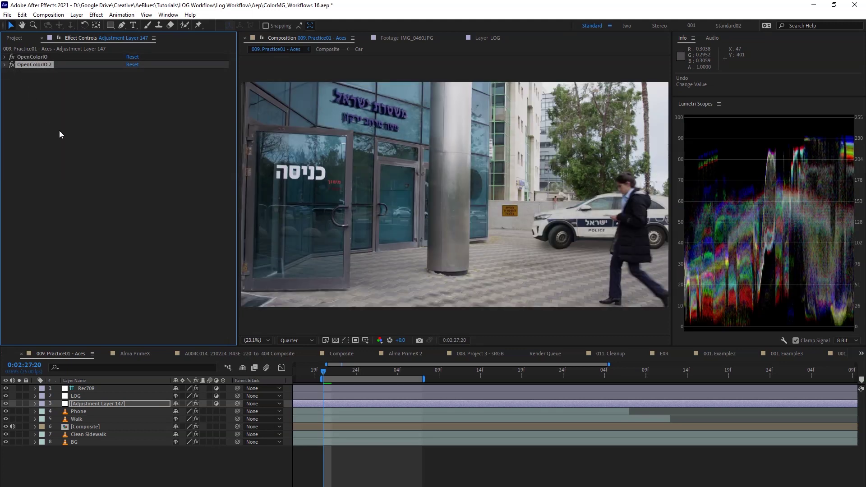
- Add Lumetri Color between the two OpenColorIO effects and set Exposure to 0.2
{"action": "key", "text": "ctrl+space"}
{"action": "type", "text": "lumetri"}
{"action": "key", "text": "Return"}
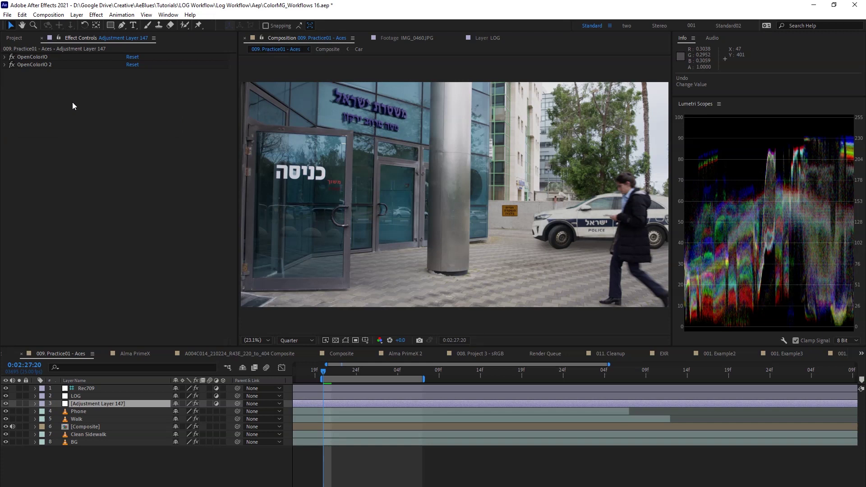
{"action": "left_click", "coordinate": [11, 73]}
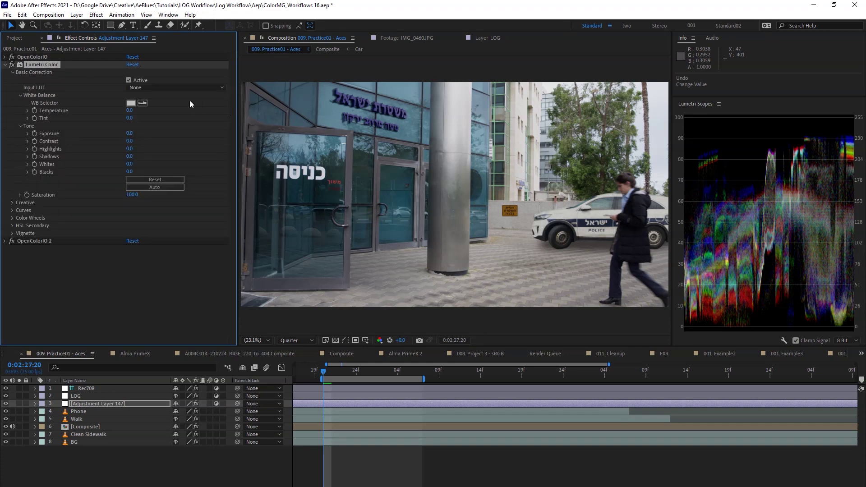
{"action": "mouse_move", "coordinate": [129, 134]}
{"action": "left_mouse_down"}
{"action": "mouse_move", "coordinate": [156, 134]}
{"action": "mouse_move", "coordinate": [129, 138]}
{"action": "left_mouse_up"}
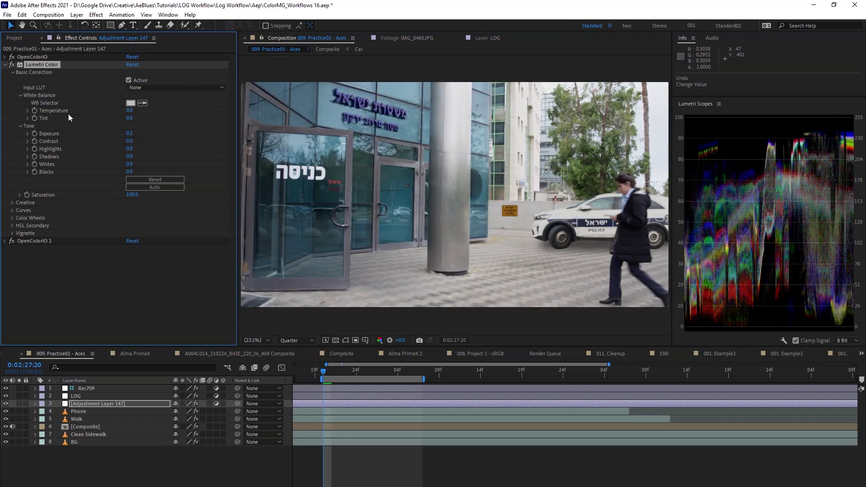
- Test an Exposure effect on Adjustment Layer 147 before the layer is removed
{"action": "left_click", "coordinate": [5, 65]}
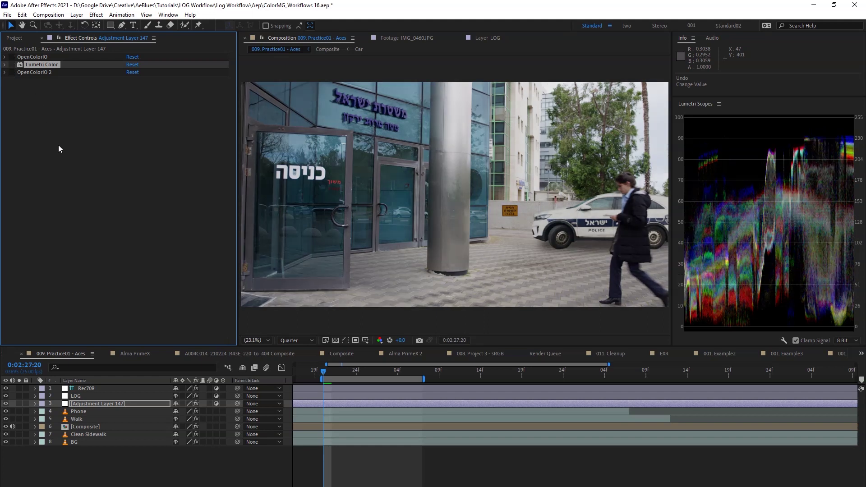
{"action": "key", "text": "ctrl+space"}
{"action": "type", "text": "expo"}
{"action": "key", "text": "Return"}
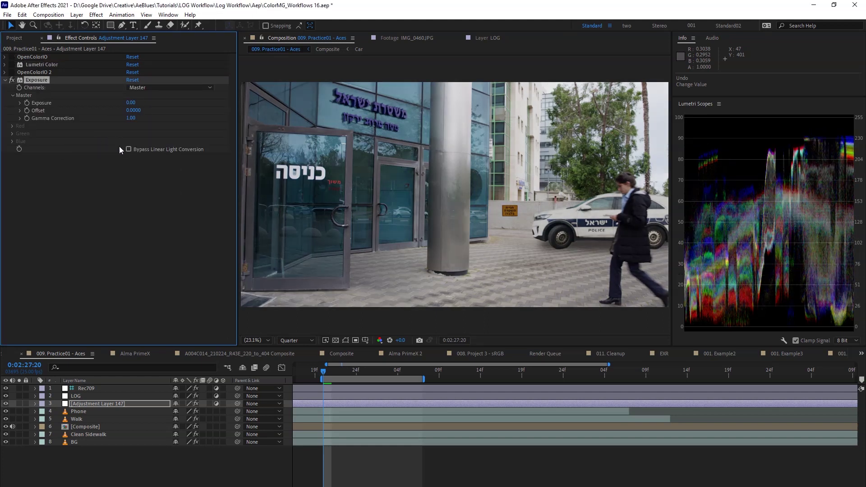
{"action": "left_click_drag", "start_coordinate": [131, 103], "coordinate": [162, 102]}
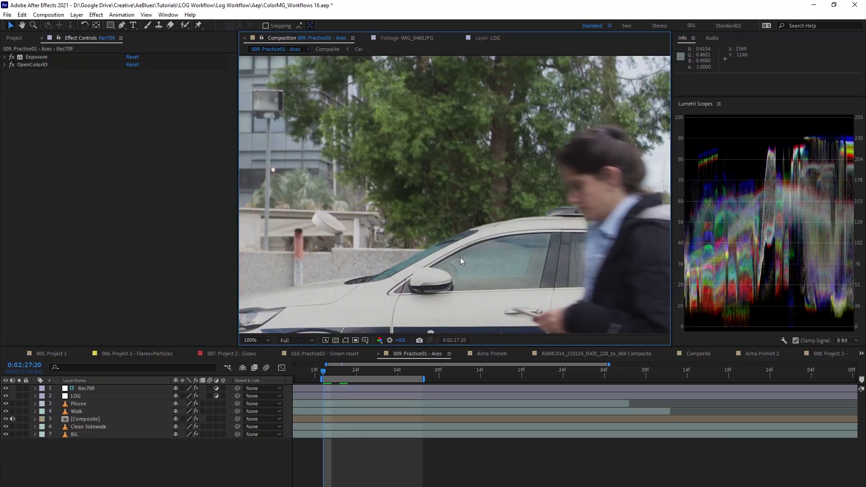
{"action": "left_click_drag", "start_coordinate": [460, 257], "coordinate": [425, 154]}
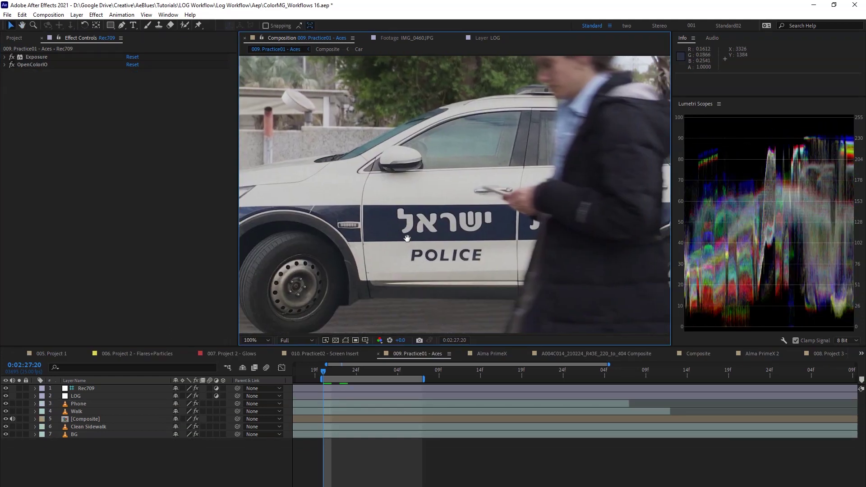
- Open the Composite precomp and select its Car layer to view its effects
{"action": "left_click_drag", "start_coordinate": [371, 204], "coordinate": [426, 259]}
{"action": "scroll", "coordinate": [454, 254], "scroll_direction": "up", "scroll_amount": 1}
{"action": "scroll", "coordinate": [459, 284], "scroll_direction": "down", "scroll_amount": 2}
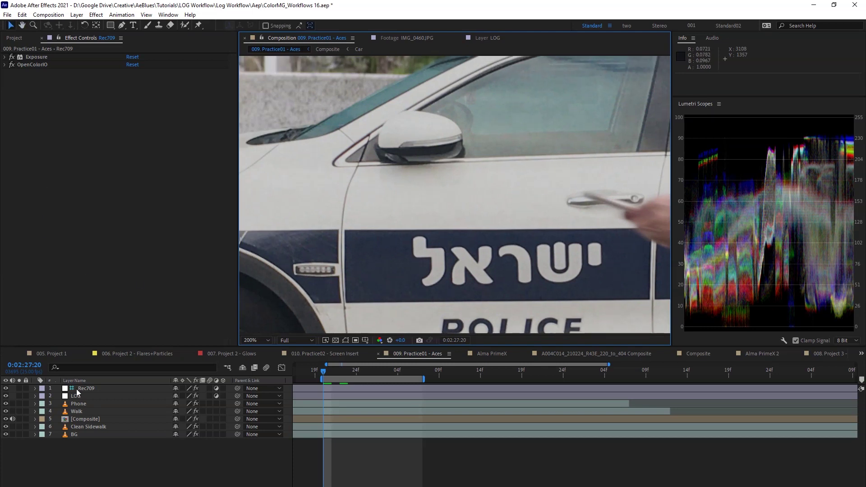
{"action": "left_click", "coordinate": [85, 419]}
{"action": "double_click", "coordinate": [88, 419]}
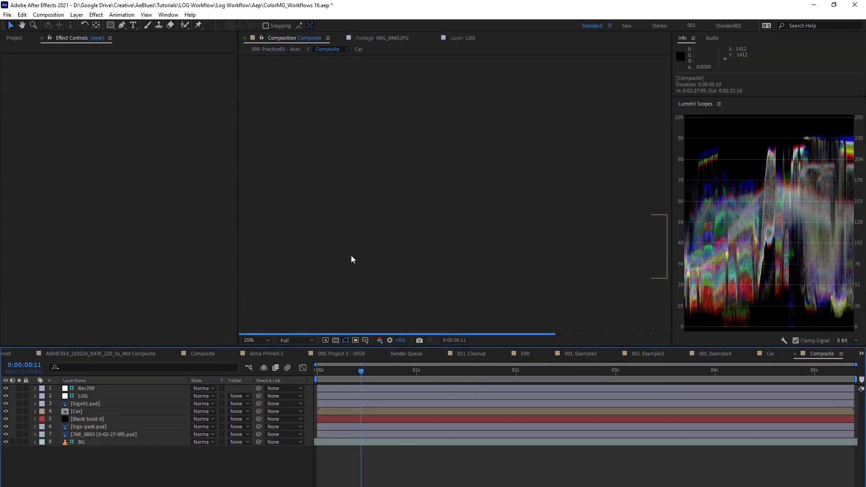
{"action": "scroll", "coordinate": [371, 236], "scroll_direction": "up", "scroll_amount": 4}
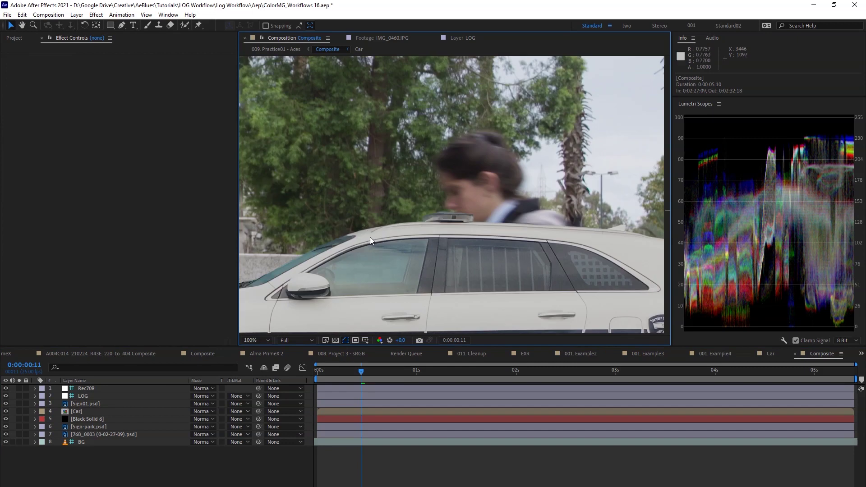
{"action": "scroll", "coordinate": [400, 224], "scroll_direction": "up", "scroll_amount": 4}
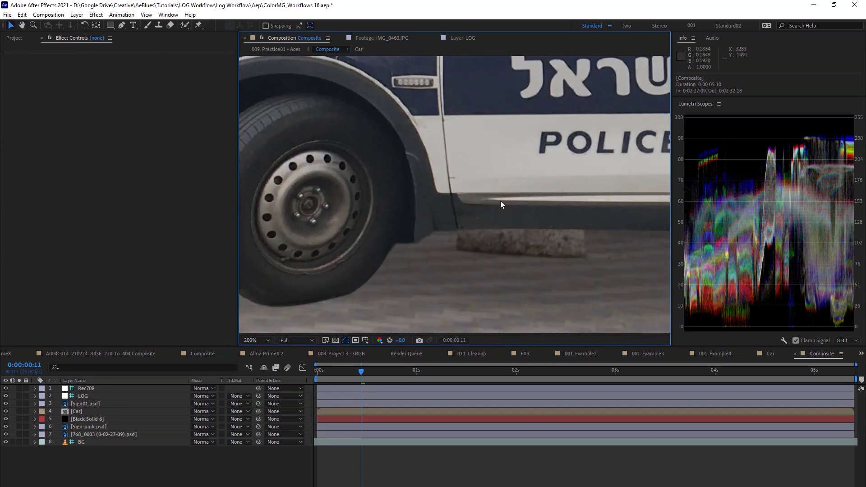
{"action": "left_click_drag", "start_coordinate": [500, 201], "coordinate": [364, 277]}
{"action": "left_click", "coordinate": [403, 280]}
{"action": "scroll", "coordinate": [402, 279], "scroll_direction": "down", "scroll_amount": 2}
{"action": "scroll", "coordinate": [459, 171], "scroll_direction": "down", "scroll_amount": 2}
- Apply Camera Lens Blur to the Car layer and raise Blur Radius to 9.8
{"action": "left_click_drag", "start_coordinate": [445, 179], "coordinate": [463, 208]}
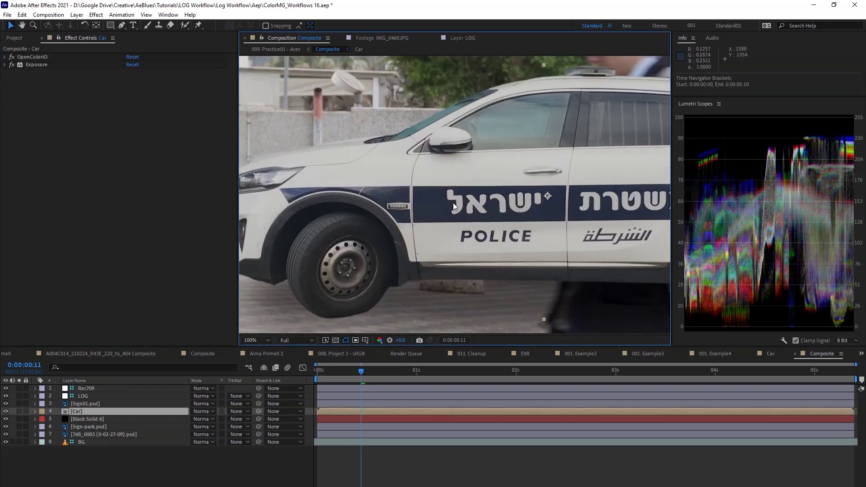
{"action": "key", "text": "ctrl+space"}
{"action": "type", "text": "cae"}
{"action": "key", "text": "BackSpace"}
{"action": "type", "text": "mer"}
{"action": "key", "text": "Down"}
{"action": "key", "text": "Return"}
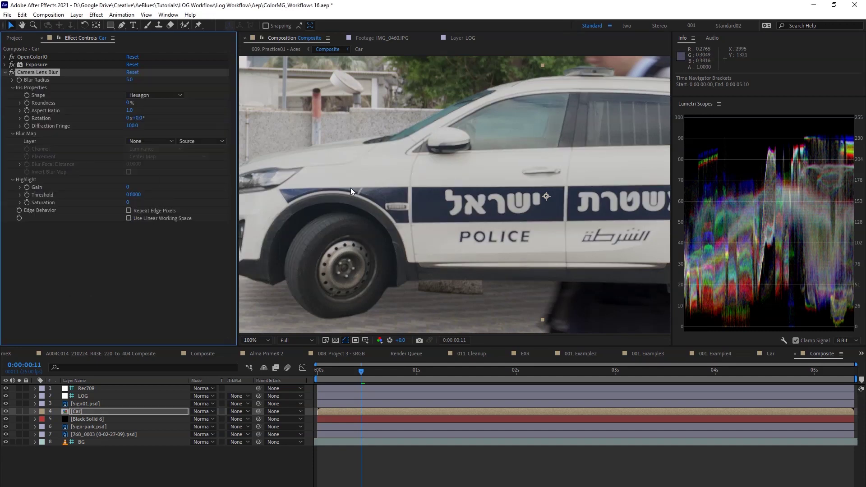
{"action": "scroll", "coordinate": [390, 180], "scroll_direction": "up", "scroll_amount": 2}
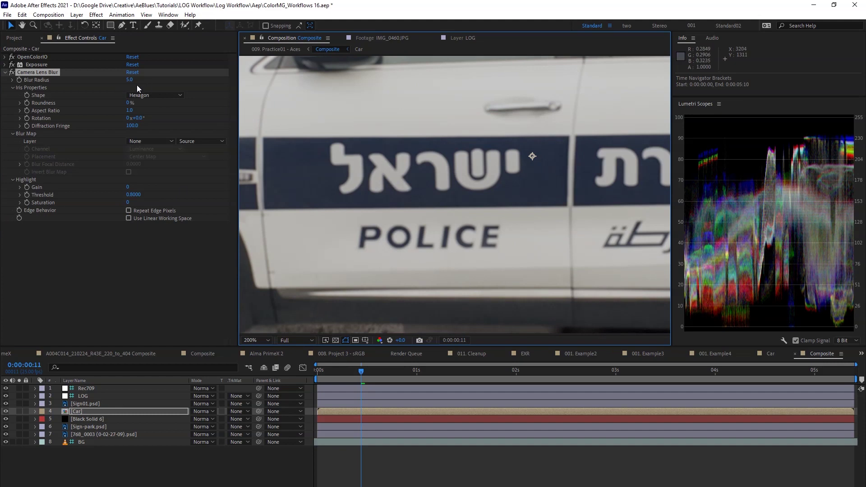
{"action": "left_click_drag", "start_coordinate": [131, 80], "coordinate": [164, 81]}
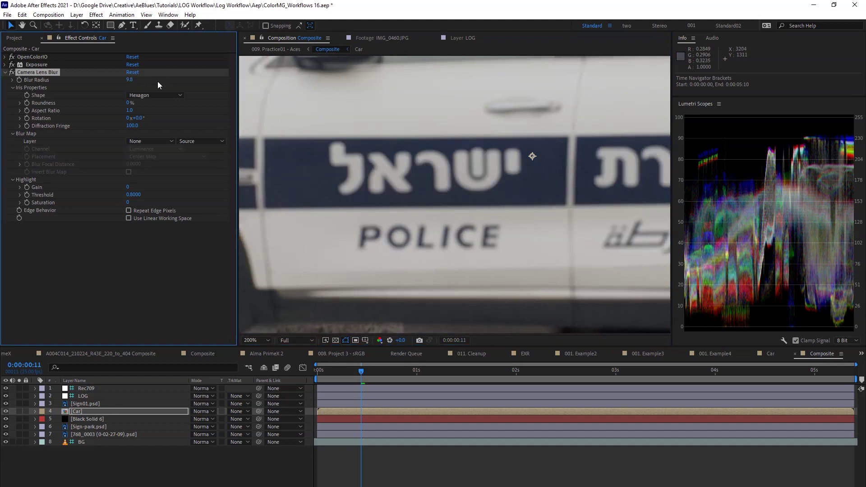
- Lower the Blur Radius to 3.0 and inspect the softening across the car
{"action": "left_click_drag", "start_coordinate": [396, 125], "coordinate": [448, 199]}
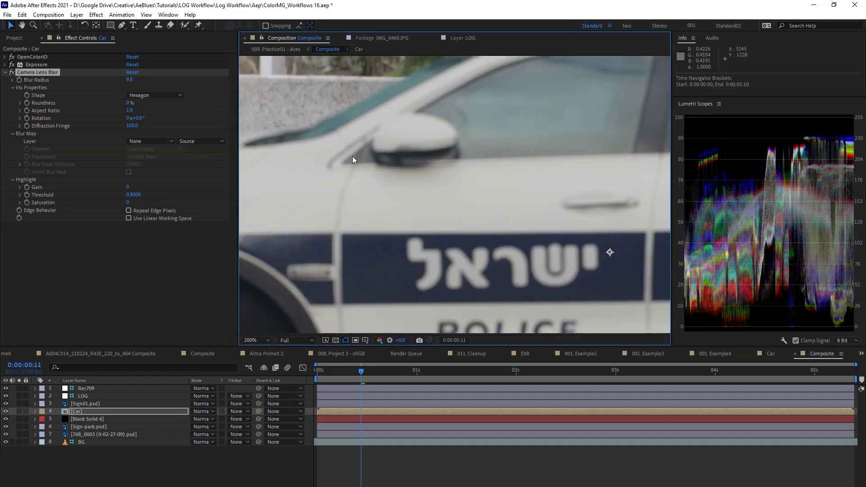
{"action": "scroll", "coordinate": [361, 154], "scroll_direction": "down", "scroll_amount": 3}
{"action": "scroll", "coordinate": [364, 153], "scroll_direction": "up", "scroll_amount": 1}
{"action": "left_click", "coordinate": [131, 80]}
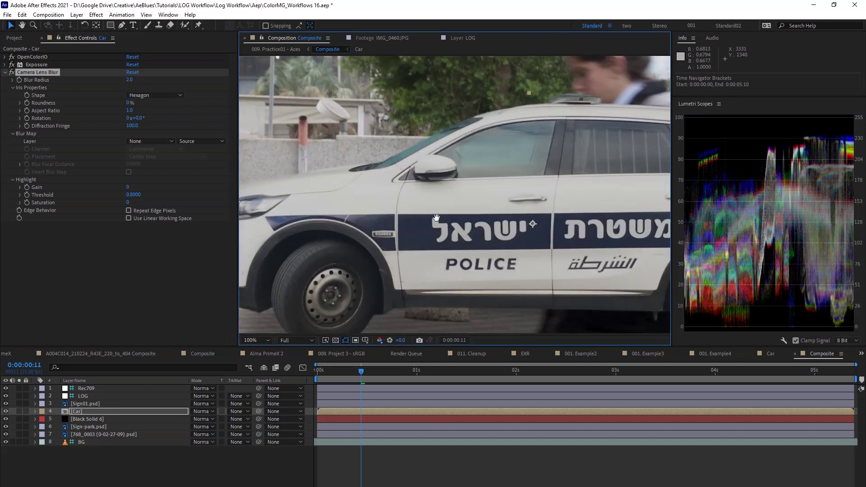
{"action": "scroll", "coordinate": [431, 169], "scroll_direction": "up", "scroll_amount": 2}
{"action": "left_click_drag", "start_coordinate": [442, 186], "coordinate": [482, 190]}
{"action": "left_click", "coordinate": [130, 80]}
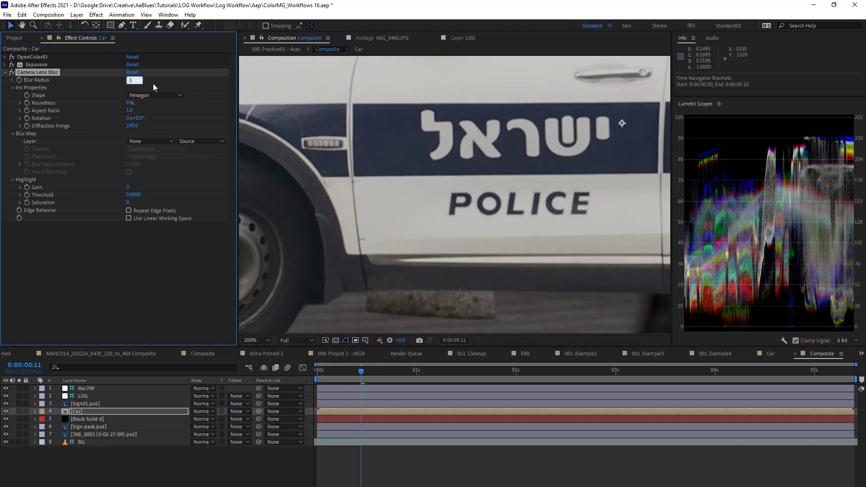
{"action": "left_click_drag", "start_coordinate": [323, 178], "coordinate": [357, 211]}
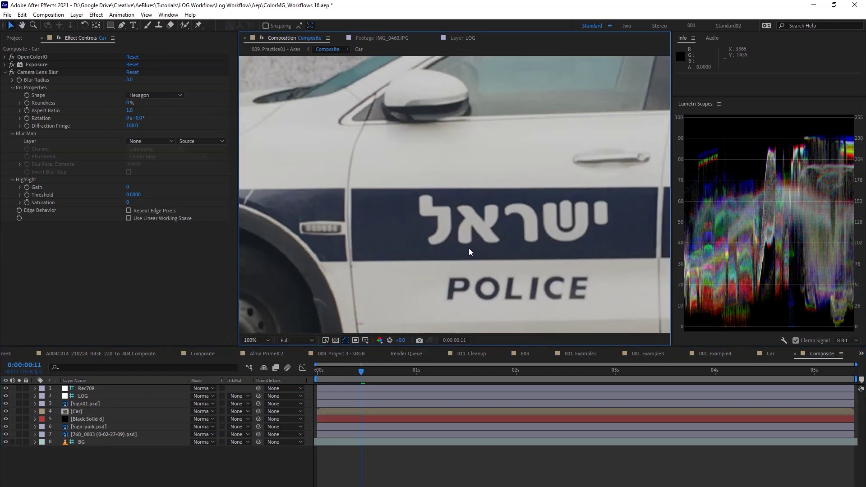
{"action": "scroll", "coordinate": [498, 232], "scroll_direction": "down", "scroll_amount": 2}
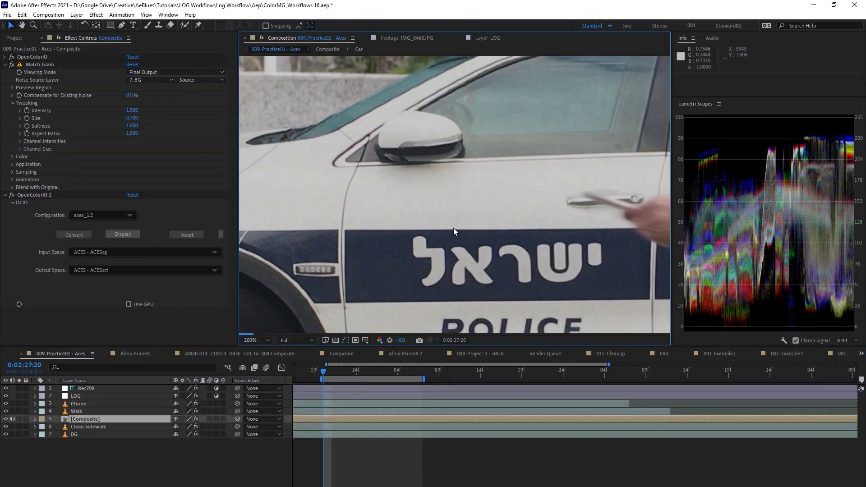
- Fit the street frame in the viewer and select the Rec709 layer
{"action": "scroll", "coordinate": [452, 232], "scroll_direction": "down", "scroll_amount": 6}
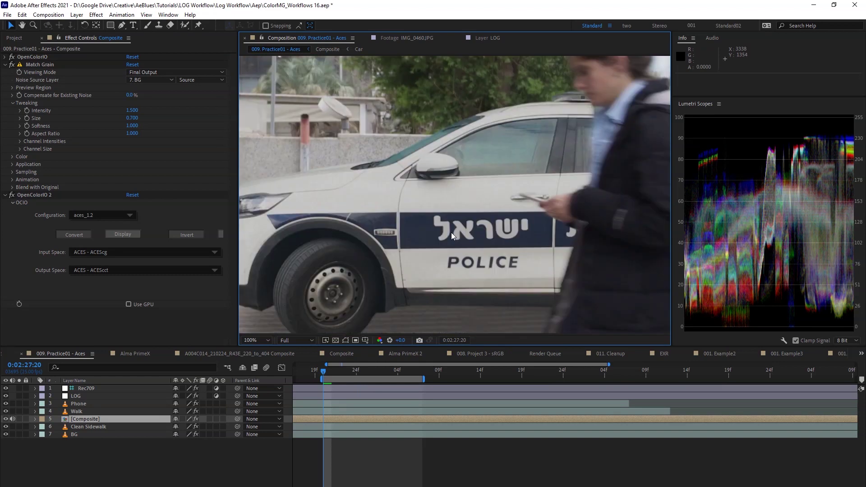
{"action": "left_click_drag", "start_coordinate": [447, 232], "coordinate": [543, 238]}
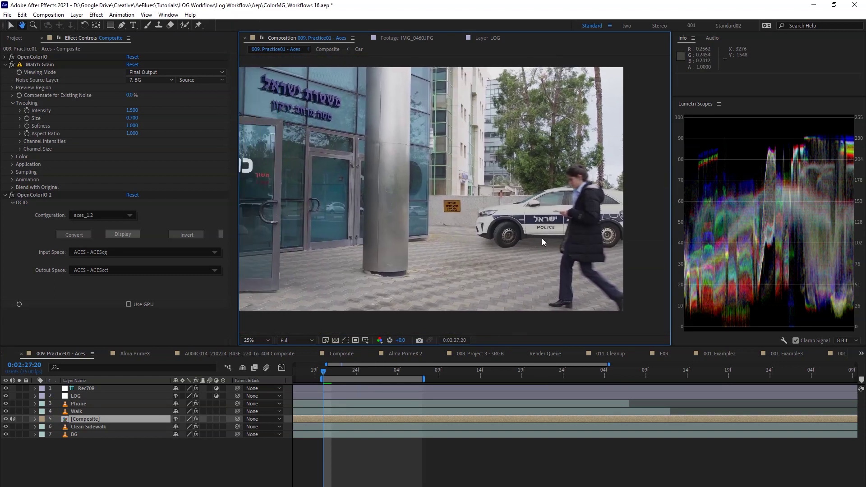
{"action": "key", "text": "shift+slash"}
{"action": "left_click", "coordinate": [113, 389]}
{"action": "left_click", "coordinate": [96, 389]}
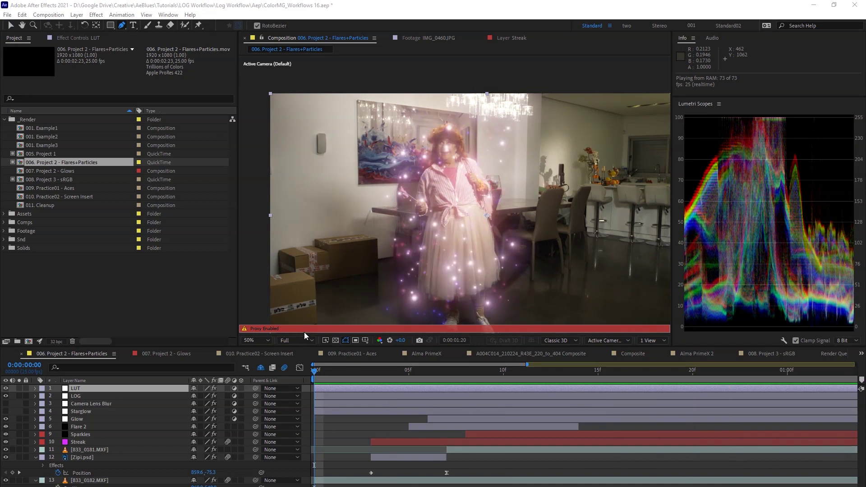
- Turn off the Flares+Particles proxy and inspect the 833_0182.MXF and Streak layer effects
{"action": "key", "text": "space"}
{"action": "left_click_drag", "start_coordinate": [348, 381], "coordinate": [542, 372]}
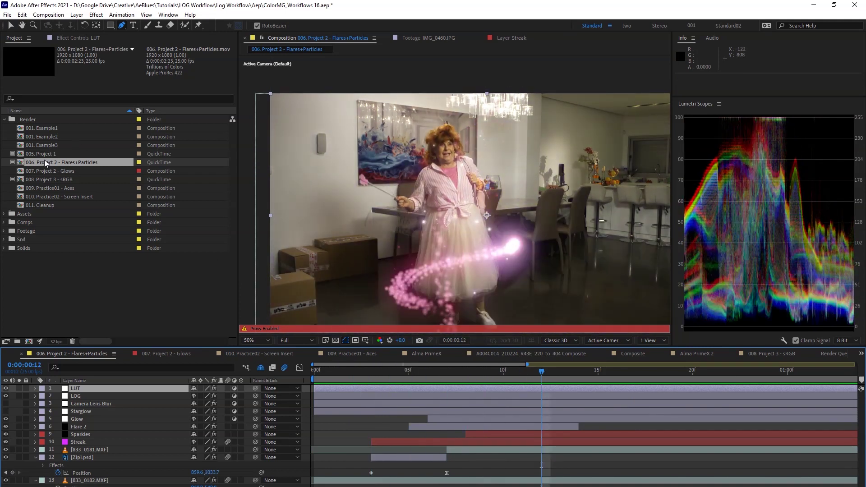
{"action": "left_click", "coordinate": [13, 163]}
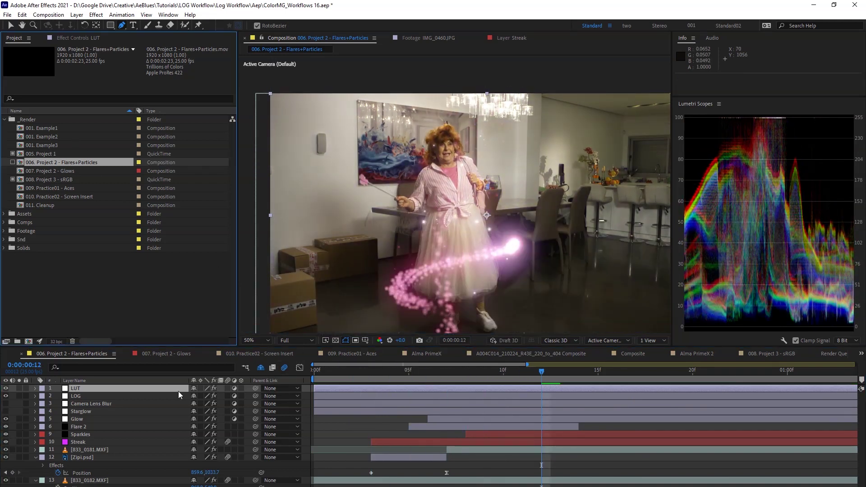
{"action": "left_click", "coordinate": [36, 458]}
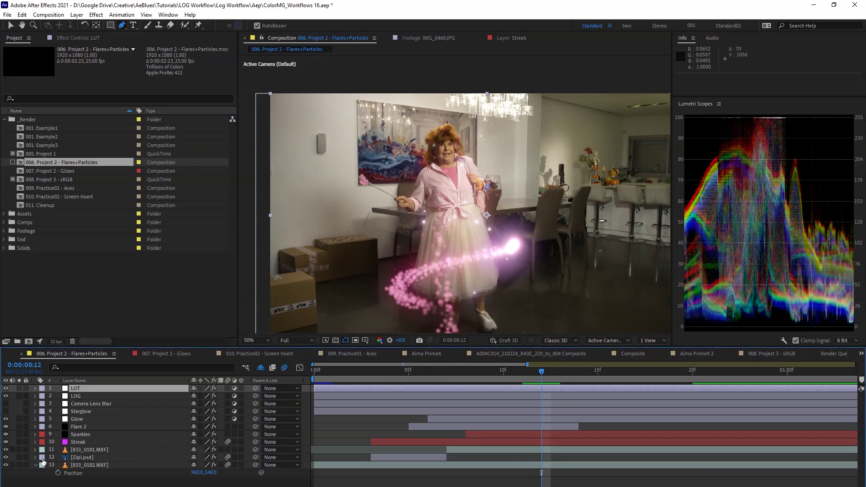
{"action": "left_click", "coordinate": [66, 465]}
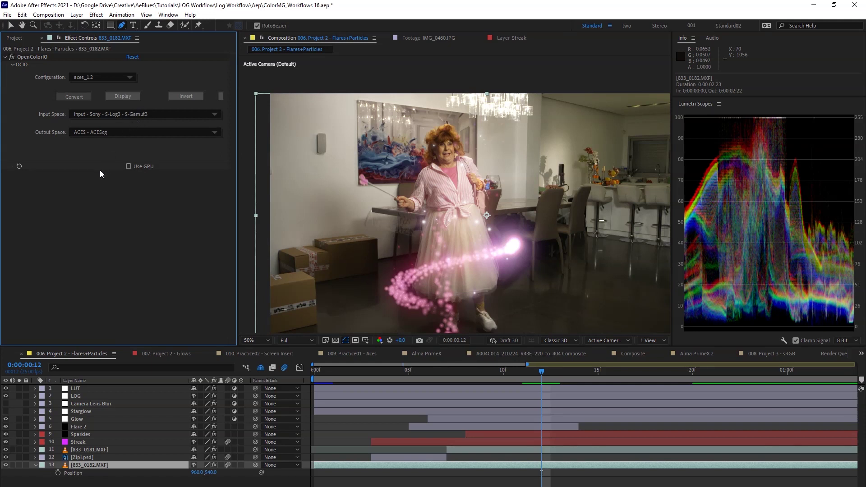
{"action": "left_click", "coordinate": [88, 443]}
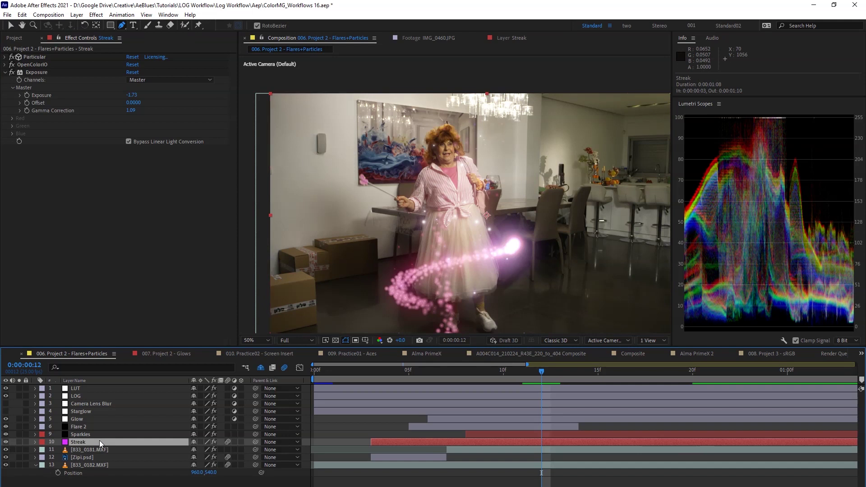
- Solo the Streak layer, preview it from frame 3, and expand its OpenColorIO settings
{"action": "left_click", "coordinate": [19, 442]}
{"action": "left_click", "coordinate": [409, 370]}
{"action": "left_click", "coordinate": [12, 64]}
{"action": "left_click", "coordinate": [12, 72]}
{"action": "left_click", "coordinate": [381, 380]}
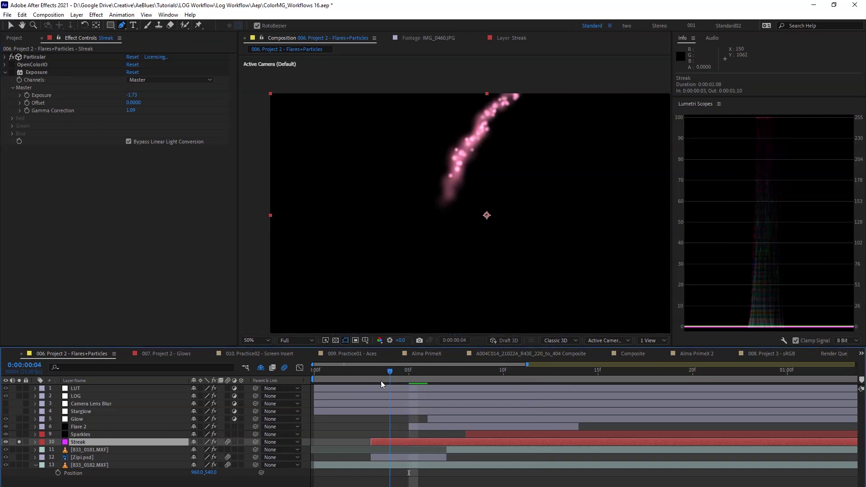
{"action": "key", "text": "space"}
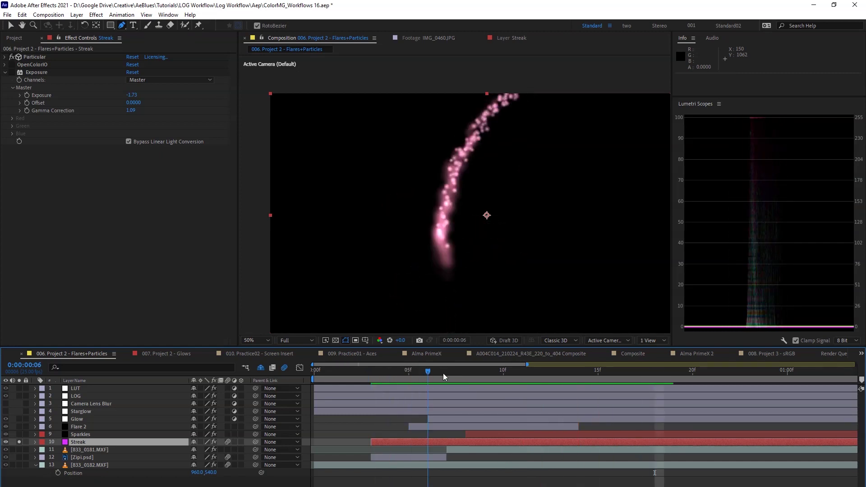
{"action": "left_click", "coordinate": [4, 89]}
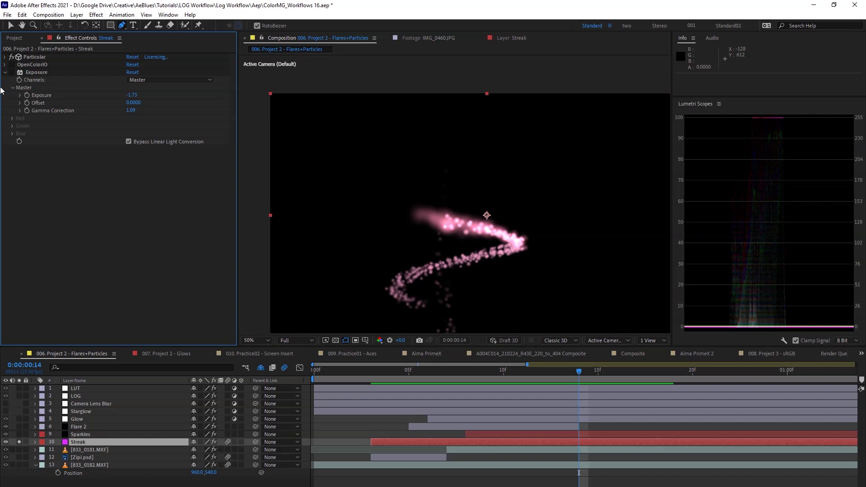
{"action": "left_click", "coordinate": [10, 66]}
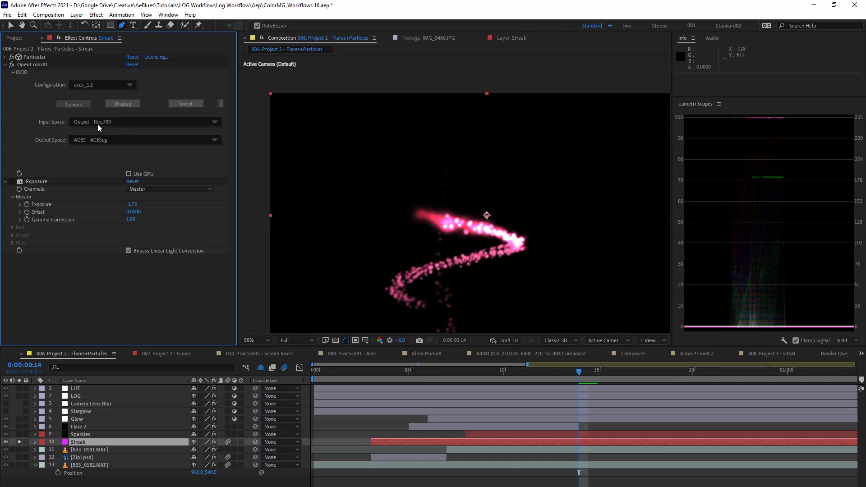
{"action": "left_click", "coordinate": [116, 122]}
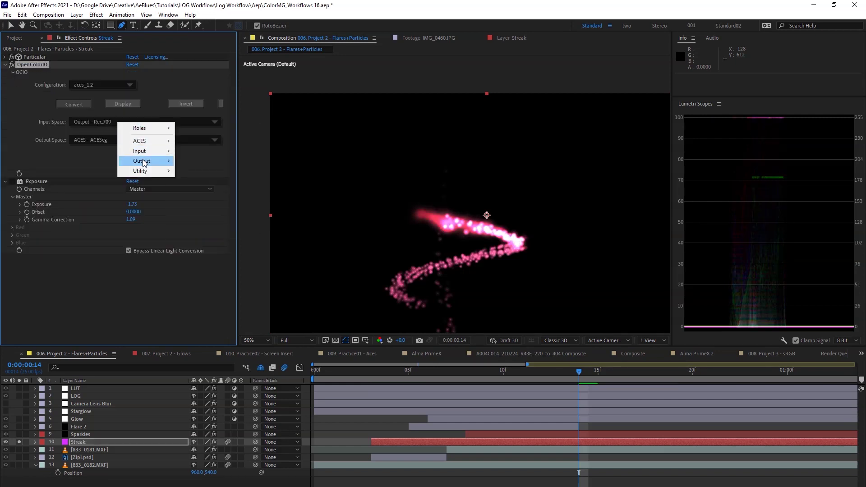
{"action": "mouse_move", "coordinate": [145, 163]}
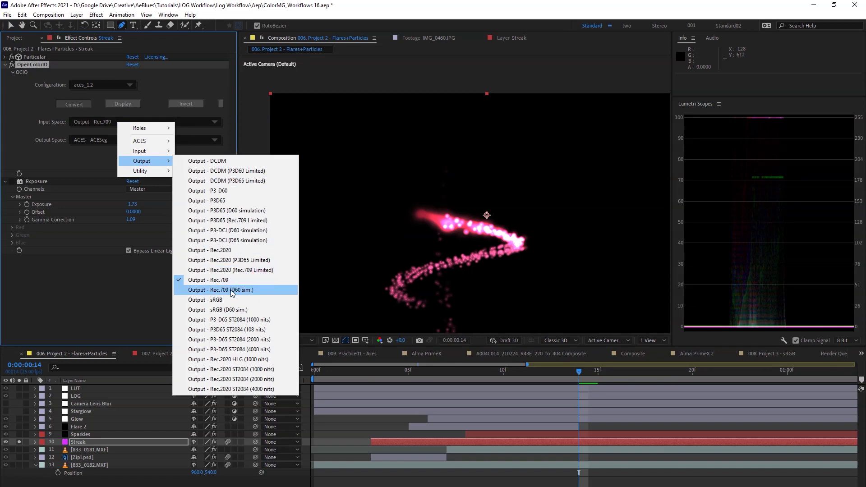
{"action": "left_click", "coordinate": [220, 300]}
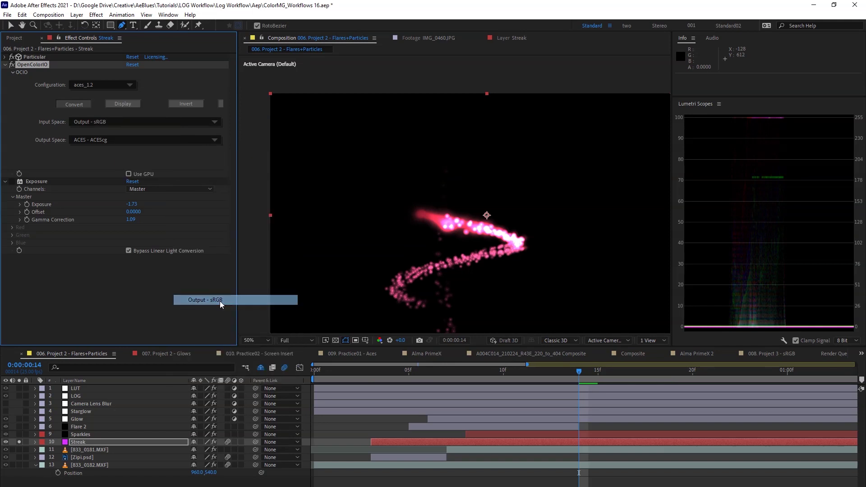
{"action": "left_click", "coordinate": [139, 123]}
{"action": "left_click", "coordinate": [220, 271]}
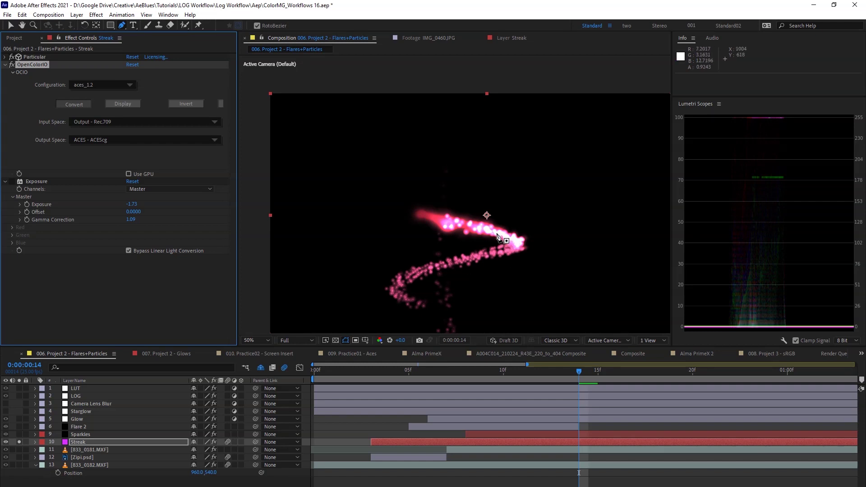
{"action": "key", "text": "v"}
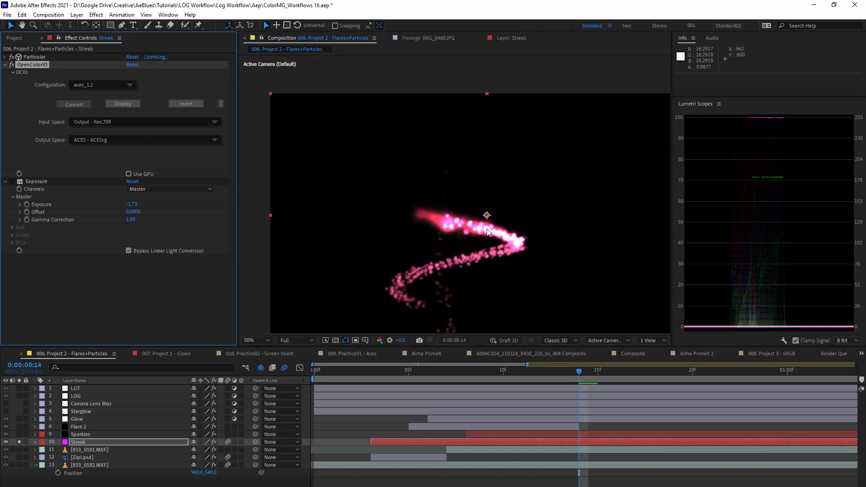
{"action": "left_click", "coordinate": [167, 123]}
{"action": "mouse_move", "coordinate": [205, 150]}
{"action": "mouse_move", "coordinate": [270, 180]}
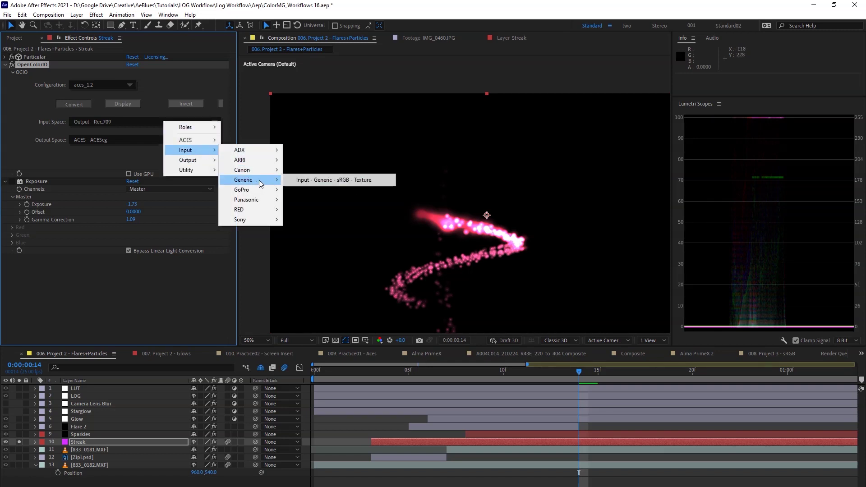
- Compare Streak's input space as Generic sRGB Texture, then restore Output - Rec.709
{"action": "left_click", "coordinate": [313, 183]}
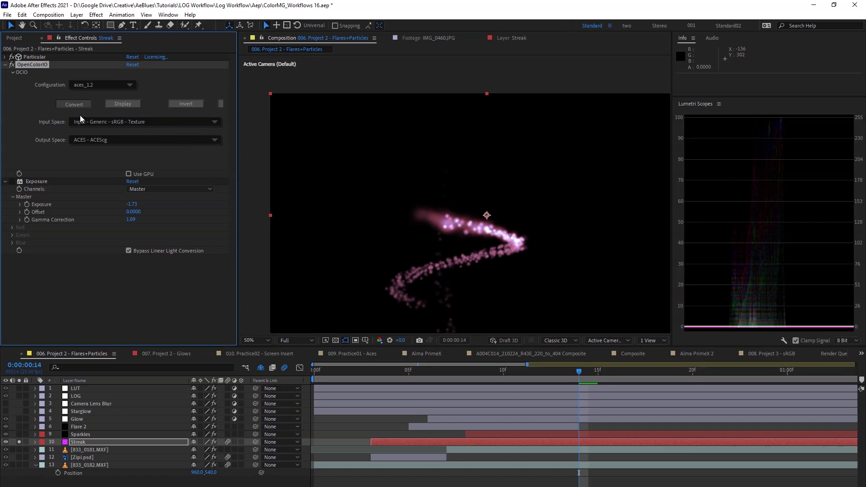
{"action": "left_click", "coordinate": [112, 120]}
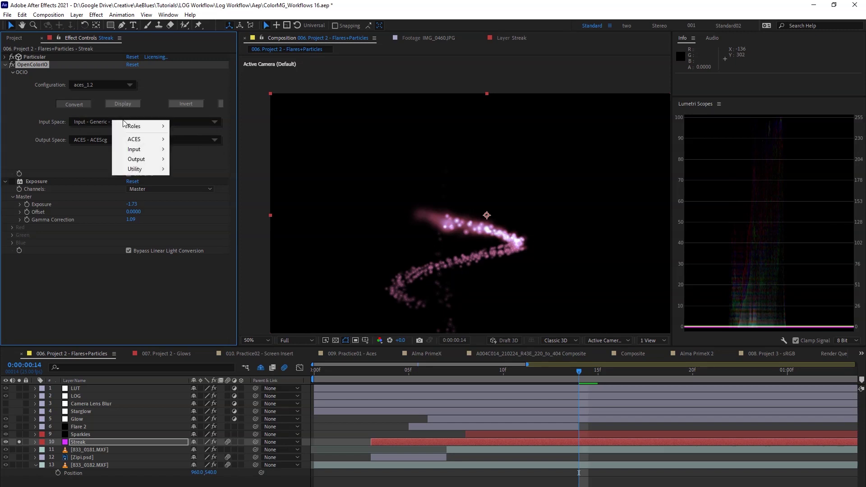
{"action": "mouse_move", "coordinate": [138, 161]}
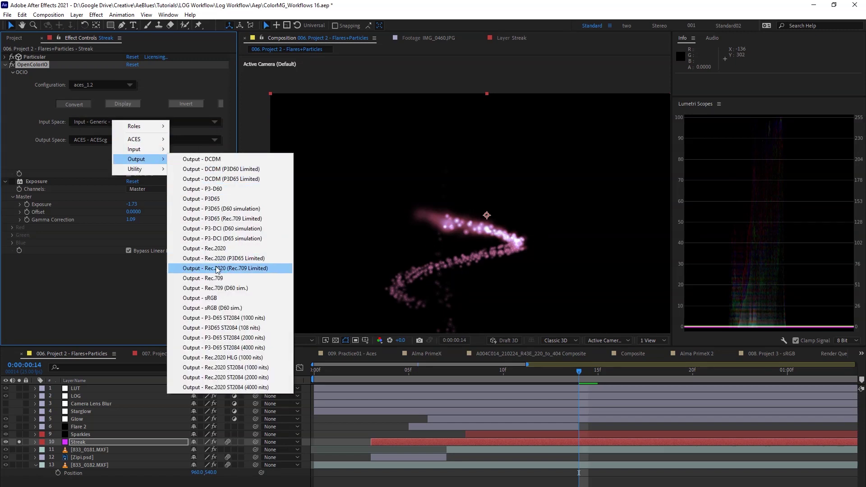
{"action": "left_click", "coordinate": [223, 278]}
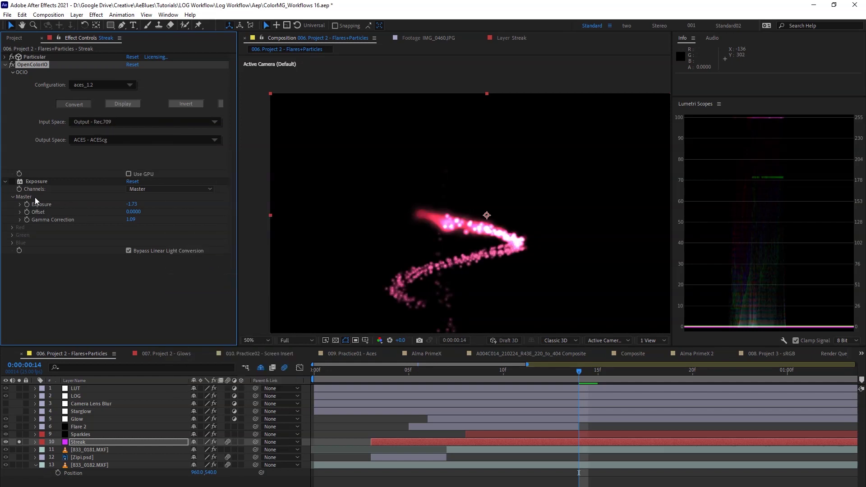
{"action": "left_click", "coordinate": [132, 212]}
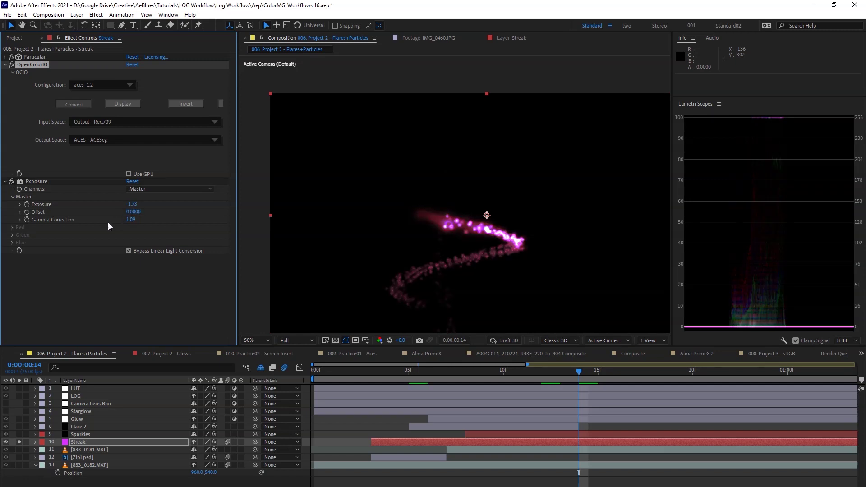
- Unsolo Streak and briefly hide the LUT layer to view the LOG image, then restore it
{"action": "left_click", "coordinate": [20, 442]}
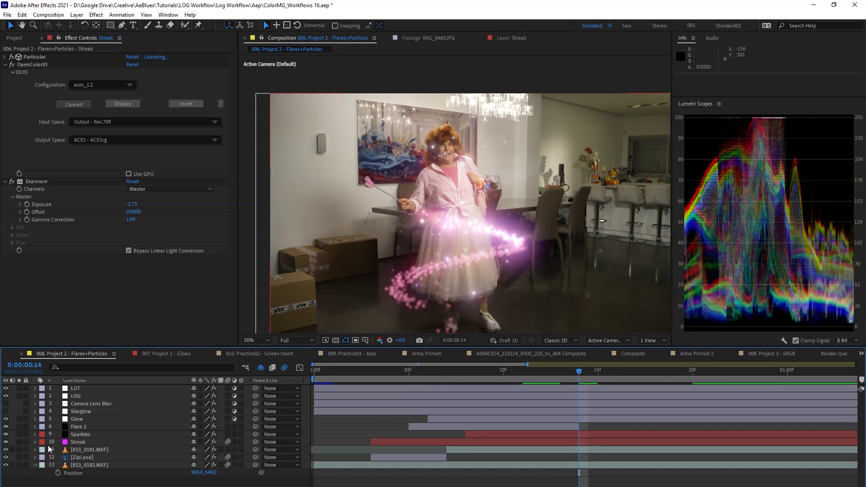
{"action": "left_click", "coordinate": [5, 388]}
{"action": "key", "text": "ctrl+z"}
- Turn on the Camera Lens Blur layer and set its Blur Radius to 39.0
{"action": "left_click", "coordinate": [93, 421]}
{"action": "left_click", "coordinate": [57, 404]}
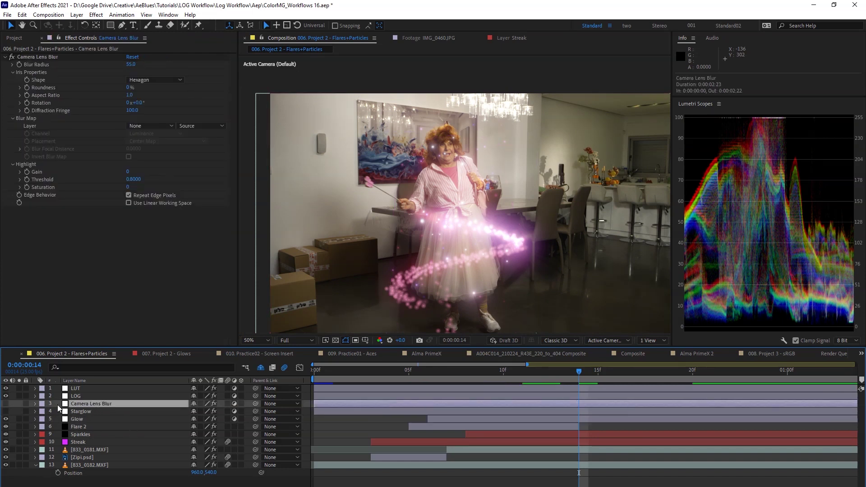
{"action": "left_click", "coordinate": [6, 404]}
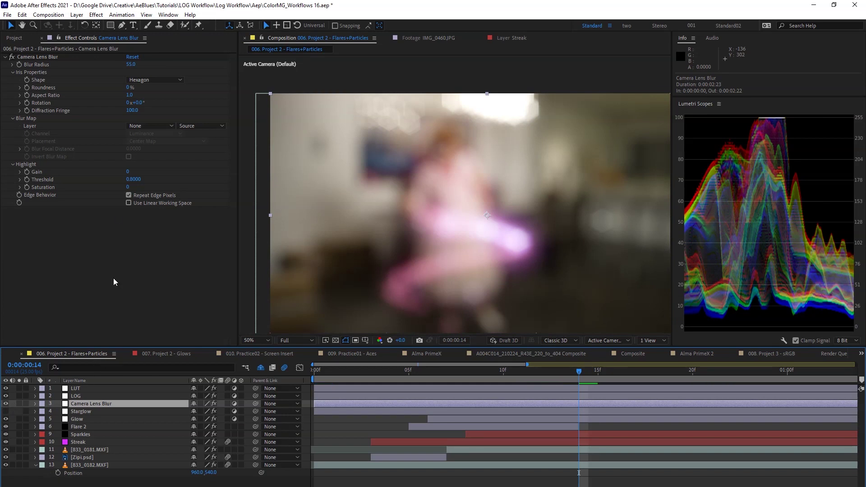
{"action": "left_click_drag", "start_coordinate": [131, 64], "coordinate": [150, 64]}
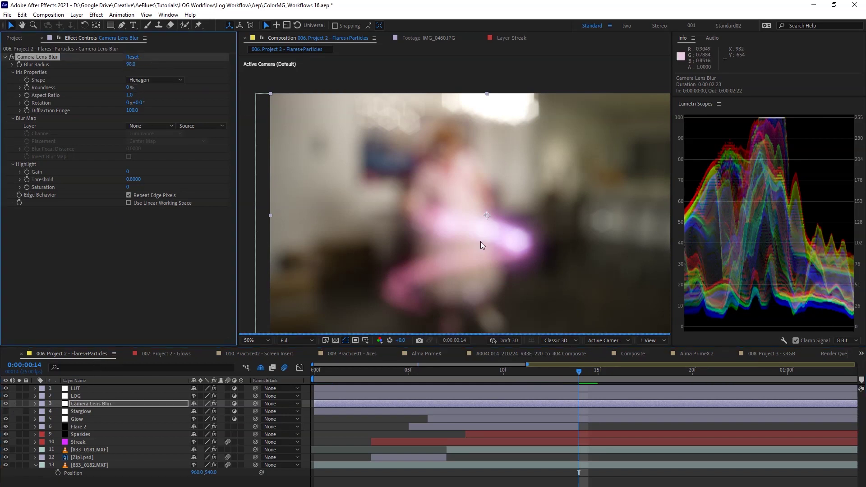
{"action": "left_click_drag", "start_coordinate": [474, 247], "coordinate": [444, 268]}
- Solo Streak and Camera Lens Blur together at frame 11, showing Streak's effects
{"action": "left_click", "coordinate": [19, 442]}
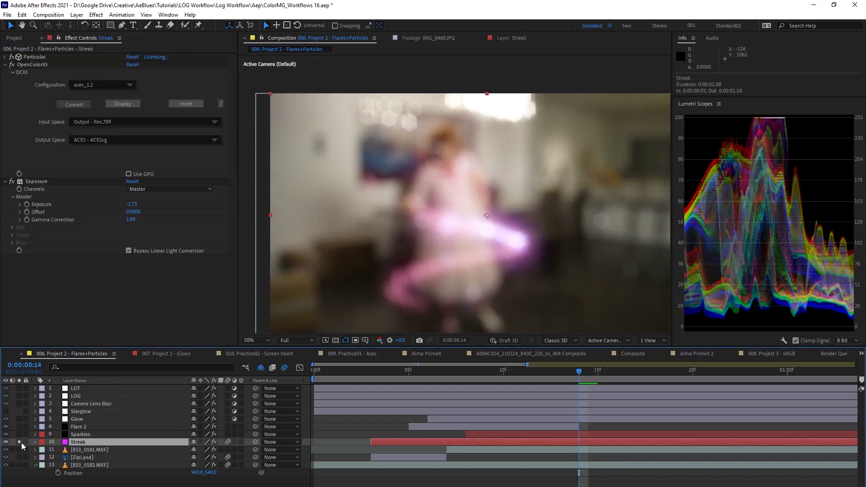
{"action": "left_click_drag", "start_coordinate": [378, 380], "coordinate": [519, 374]}
{"action": "left_click", "coordinate": [19, 404]}
{"action": "left_click", "coordinate": [97, 404]}
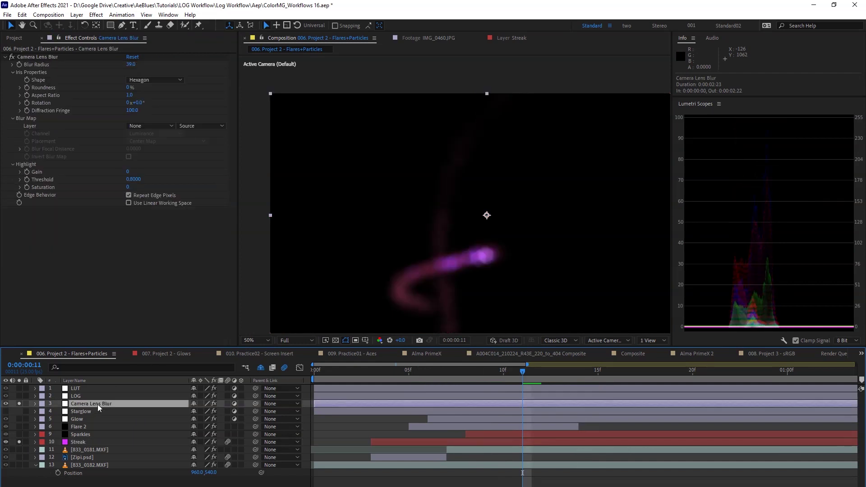
{"action": "left_click", "coordinate": [83, 442]}
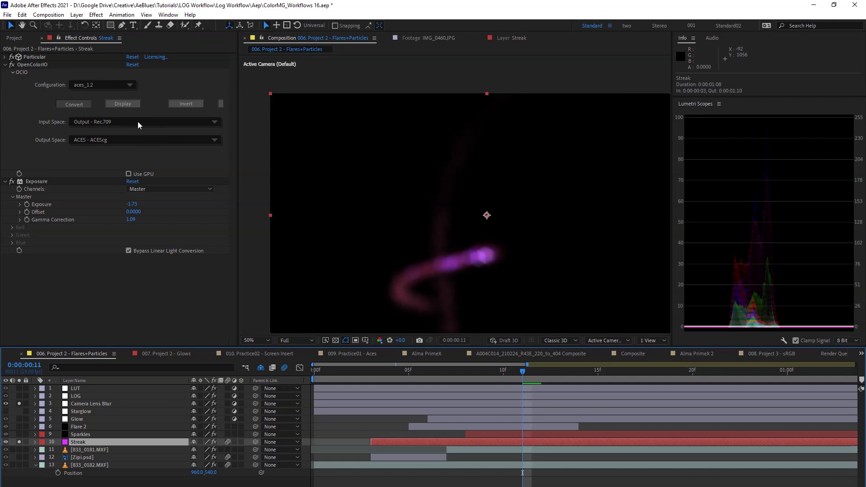
- Try Input - Generic - sRGB - Texture on Streak, then return it to Output - Rec.709
{"action": "left_click", "coordinate": [207, 141]}
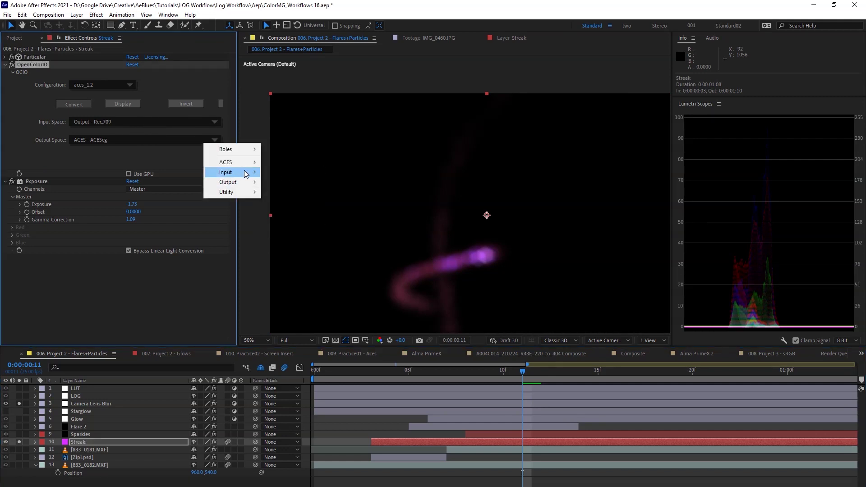
{"action": "mouse_move", "coordinate": [246, 172]}
{"action": "mouse_move", "coordinate": [294, 202]}
{"action": "left_click", "coordinate": [366, 202]}
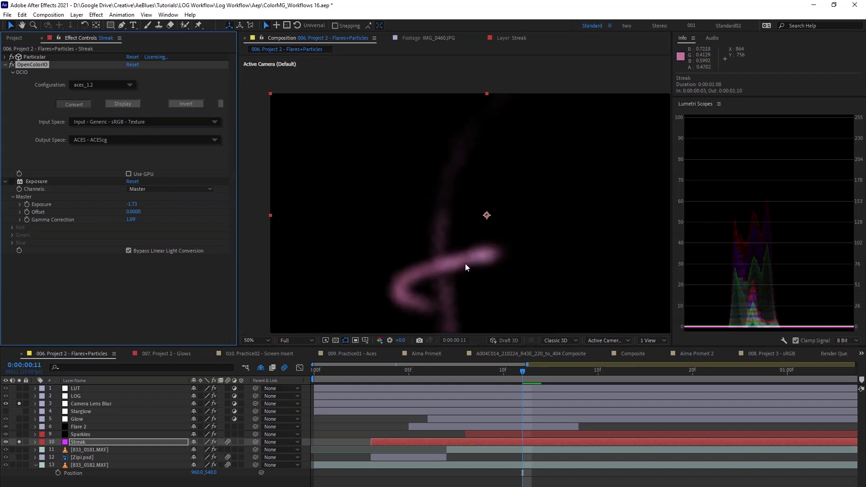
{"action": "left_click", "coordinate": [139, 121]}
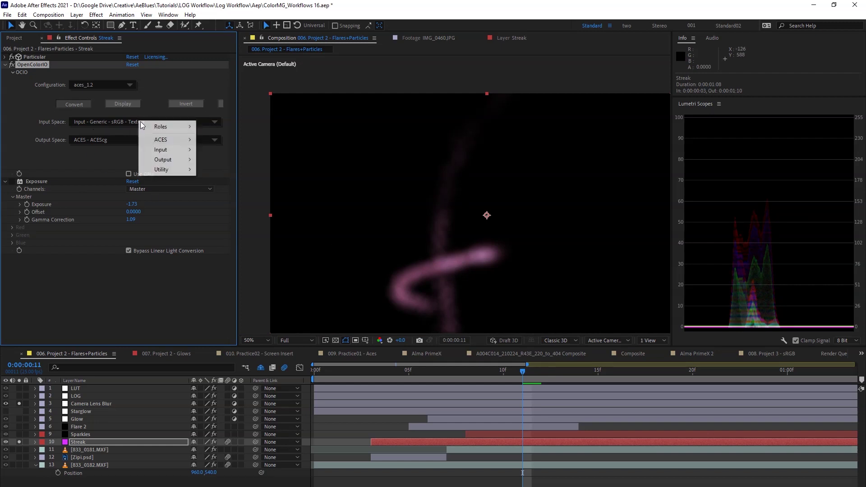
{"action": "mouse_move", "coordinate": [170, 160]}
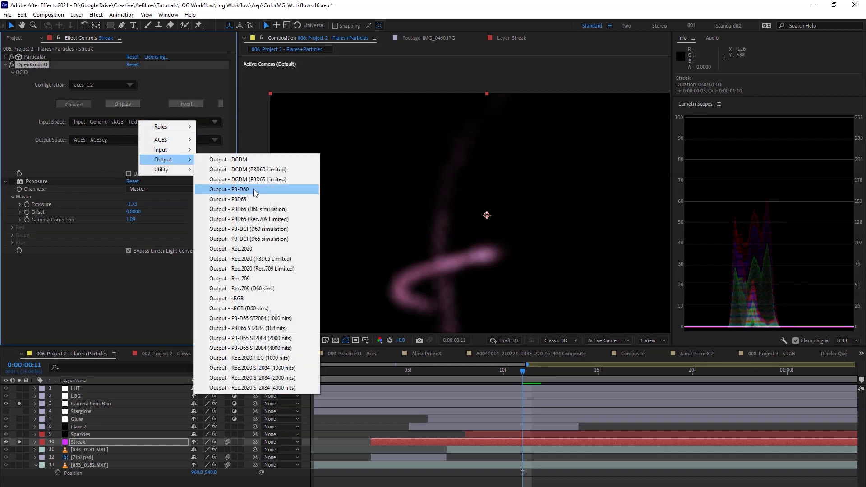
{"action": "left_click", "coordinate": [223, 279]}
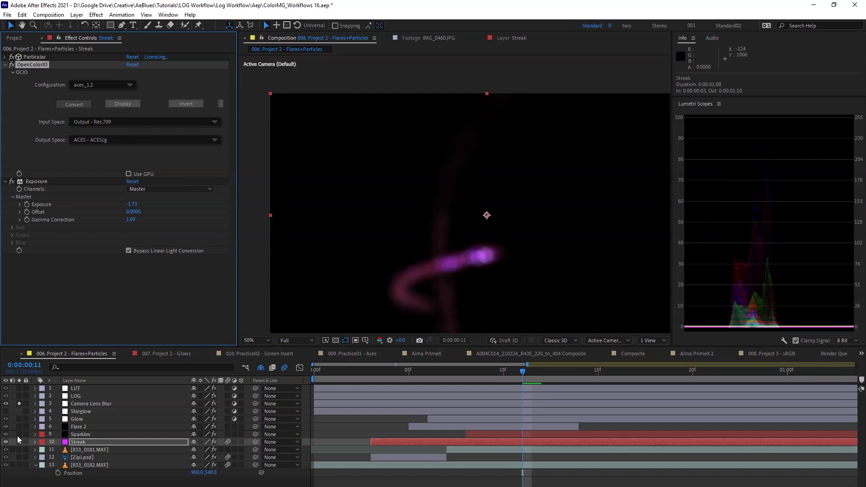
- Unsolo and hide Camera Lens Blur, and show the Sparkles layer's effects
{"action": "left_click", "coordinate": [19, 404]}
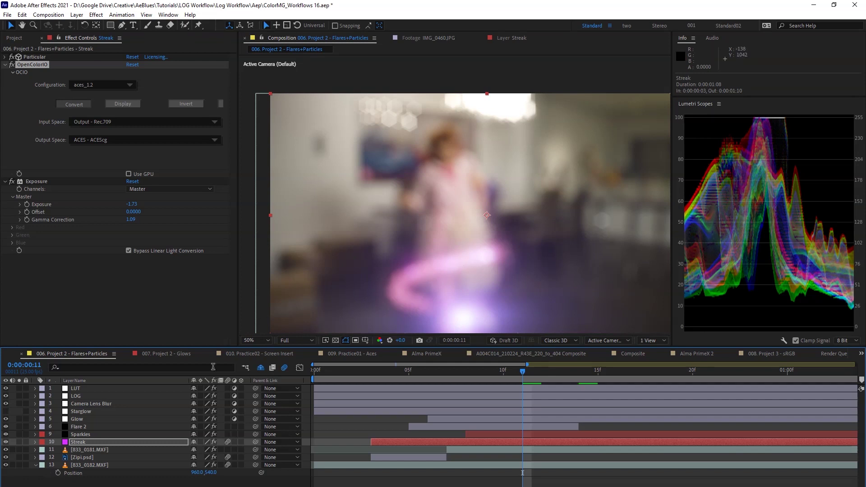
{"action": "left_click", "coordinate": [91, 435]}
{"action": "left_click", "coordinate": [6, 404]}
- Solo Sparkles at frame 16 and expand its OpenColorIO settings, leaving the input space unchanged
{"action": "left_click", "coordinate": [19, 434]}
{"action": "left_click_drag", "start_coordinate": [548, 370], "coordinate": [617, 370]}
{"action": "left_click", "coordinate": [67, 93]}
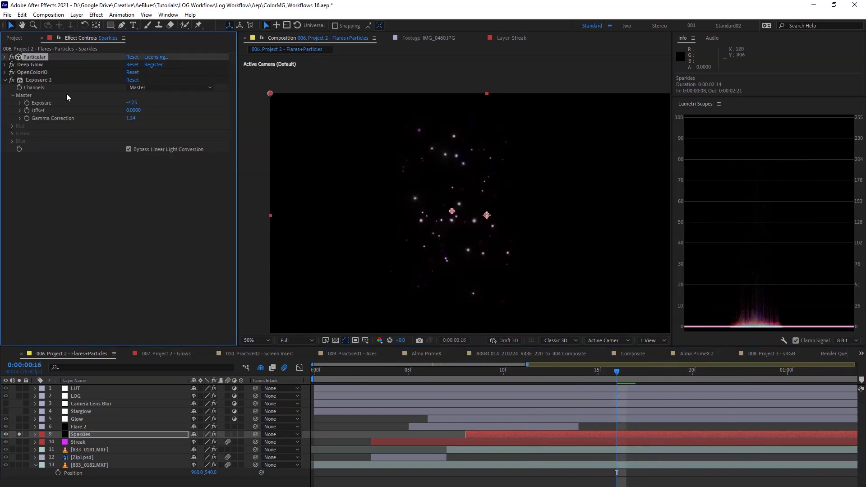
{"action": "left_click", "coordinate": [37, 64]}
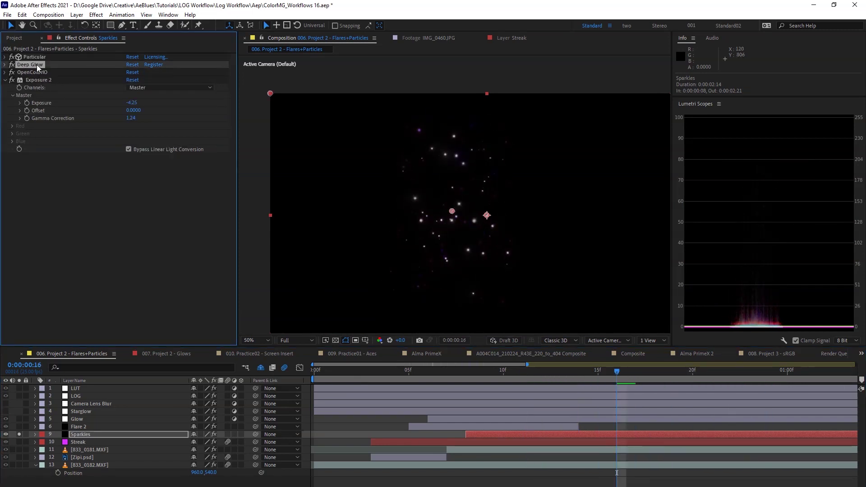
{"action": "left_click", "coordinate": [41, 73]}
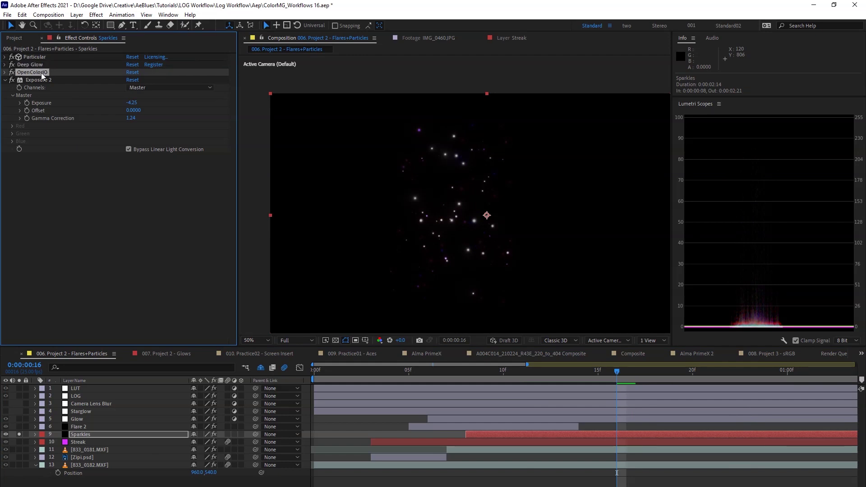
{"action": "left_click", "coordinate": [6, 73]}
{"action": "left_click", "coordinate": [120, 131]}
{"action": "mouse_move", "coordinate": [155, 170]}
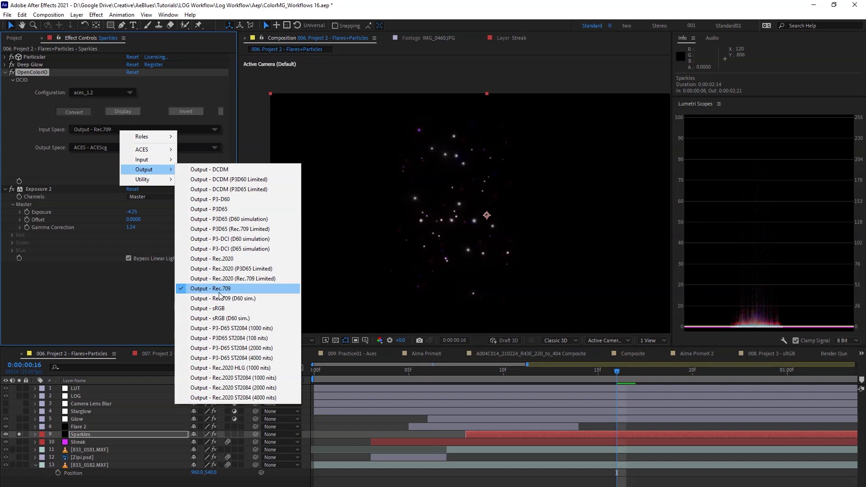
{"action": "left_click", "coordinate": [47, 155]}
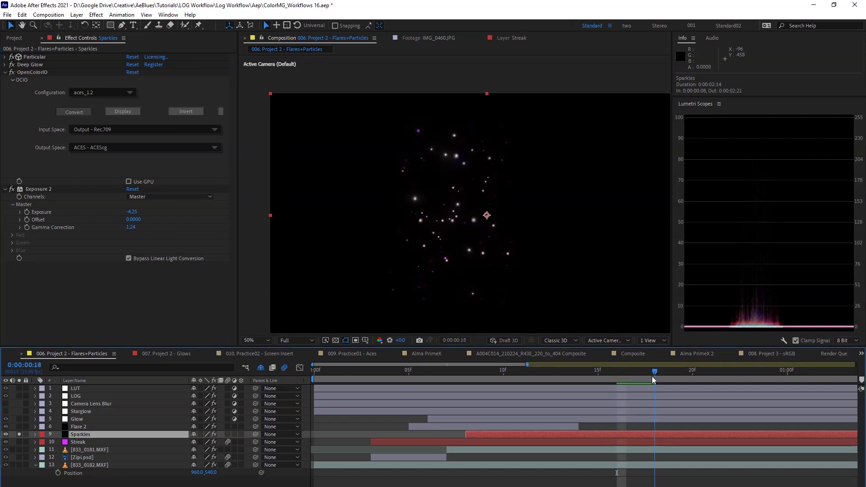
- At frame 19, raise Sparkles' exposure to about -3.21, then unsolo Sparkles
{"action": "left_click", "coordinate": [670, 373]}
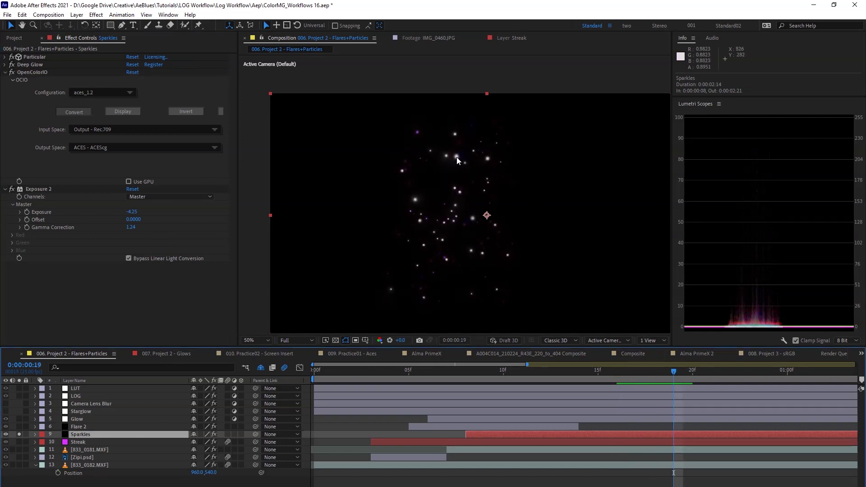
{"action": "left_click", "coordinate": [134, 213]}
{"action": "left_click_drag", "start_coordinate": [134, 216], "coordinate": [175, 210]}
{"action": "left_click", "coordinate": [19, 434]}
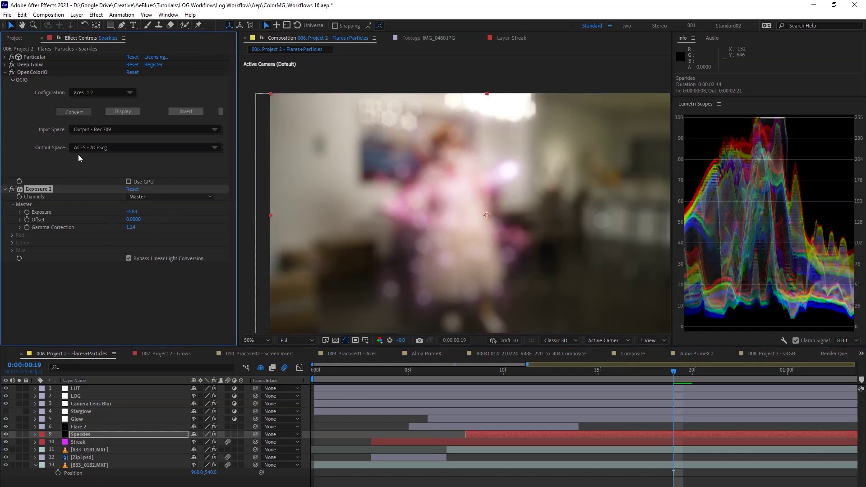
- Set Sparkles' input space to Generic sRGB Texture and compare it soloed and in the composite
{"action": "left_click", "coordinate": [72, 136]}
{"action": "left_click", "coordinate": [12, 189]}
{"action": "left_click", "coordinate": [122, 129]}
{"action": "mouse_move", "coordinate": [151, 159]}
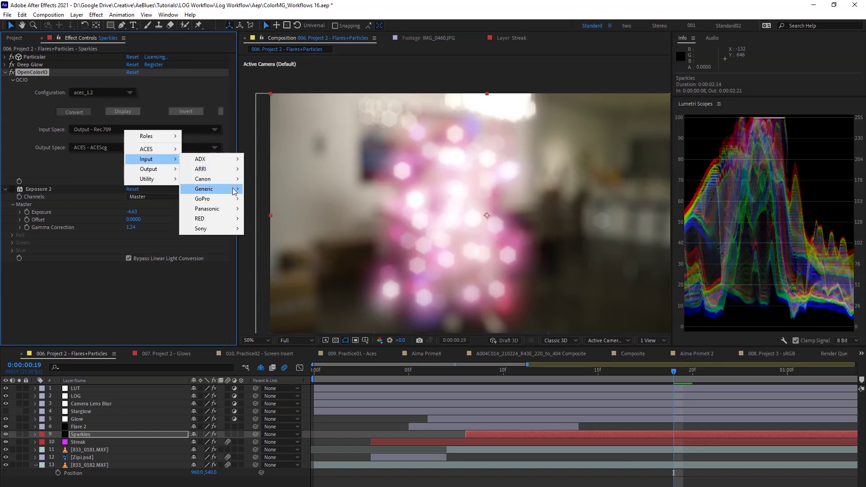
{"action": "left_click", "coordinate": [262, 192]}
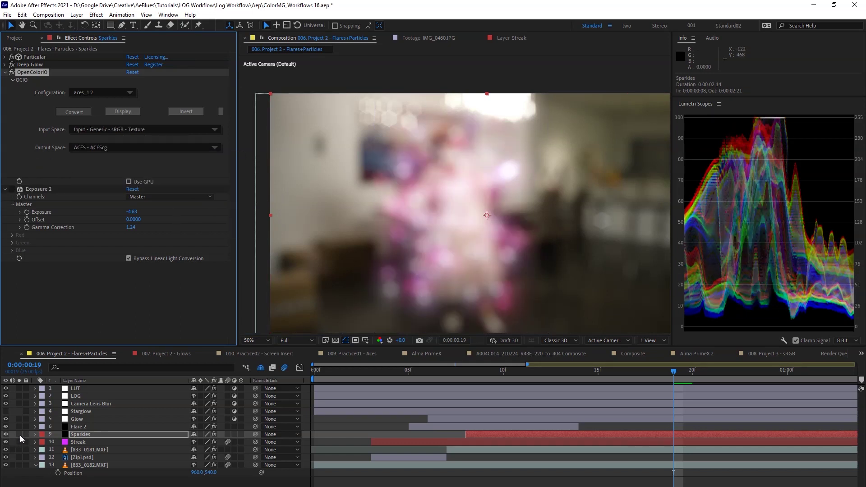
{"action": "left_click", "coordinate": [19, 435]}
{"action": "left_click", "coordinate": [20, 434]}
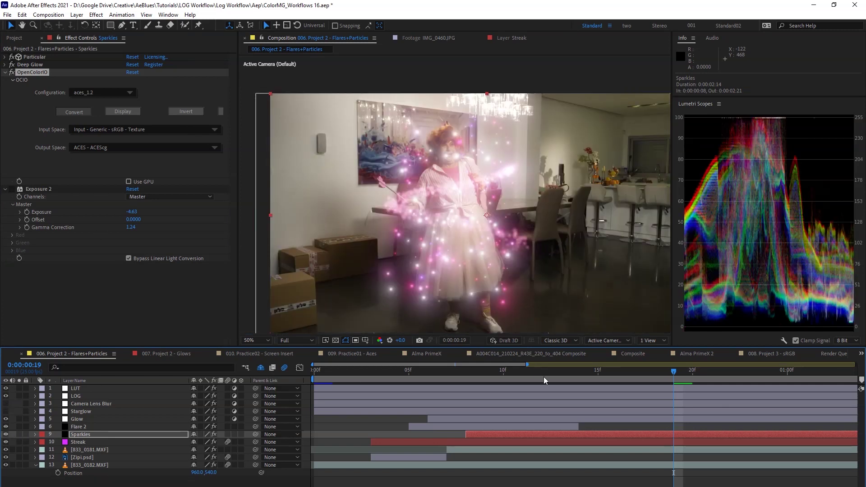
- Toggle a Sparkles effect to compare, raise gamma to 1.53, and show Camera Lens Blur
{"action": "left_click", "coordinate": [11, 65]}
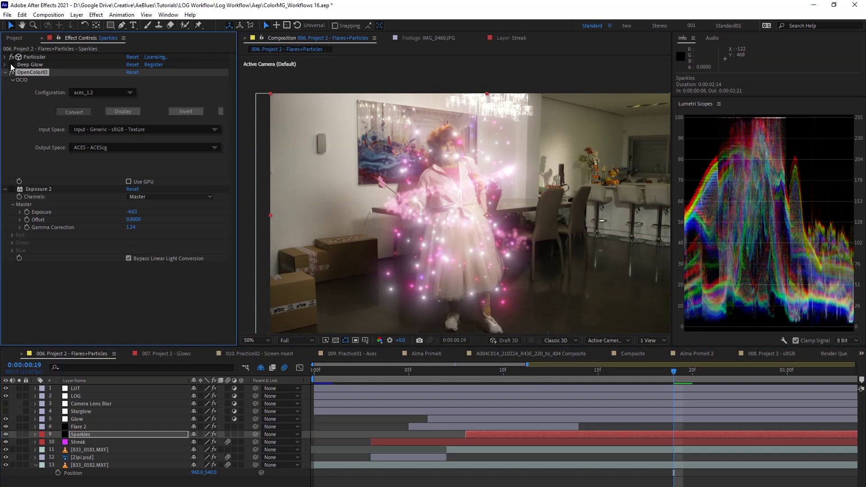
{"action": "left_click", "coordinate": [12, 190]}
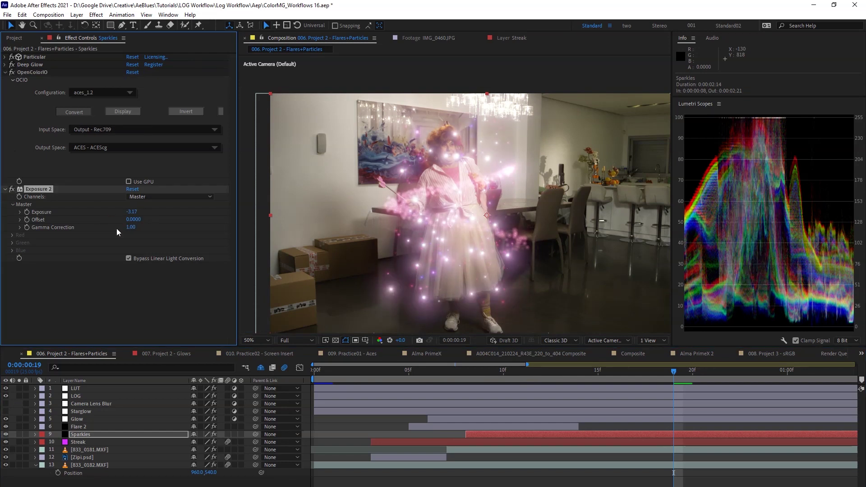
{"action": "left_click_drag", "start_coordinate": [133, 229], "coordinate": [163, 225]}
{"action": "left_click", "coordinate": [6, 404]}
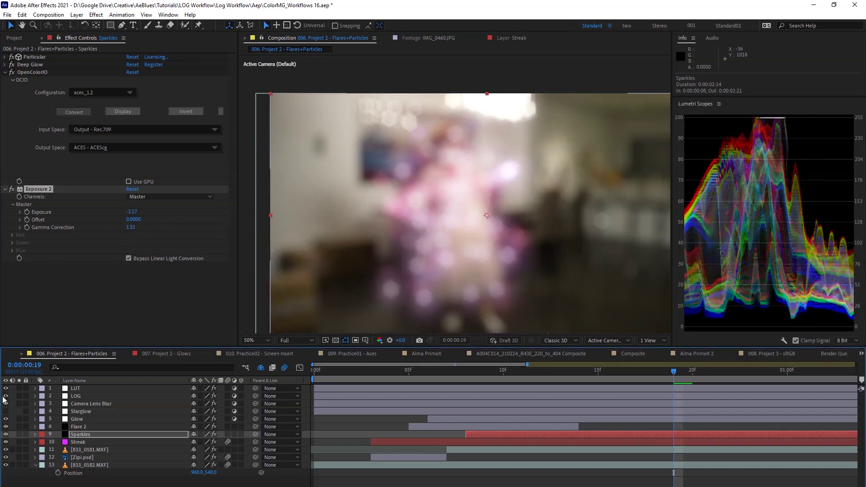
- Hide Camera Lens Blur and Sparkles, then compare Flare 2 with OpenColorIO off and on
{"action": "left_click", "coordinate": [5, 404]}
{"action": "left_click", "coordinate": [6, 435]}
{"action": "left_click", "coordinate": [79, 427]}
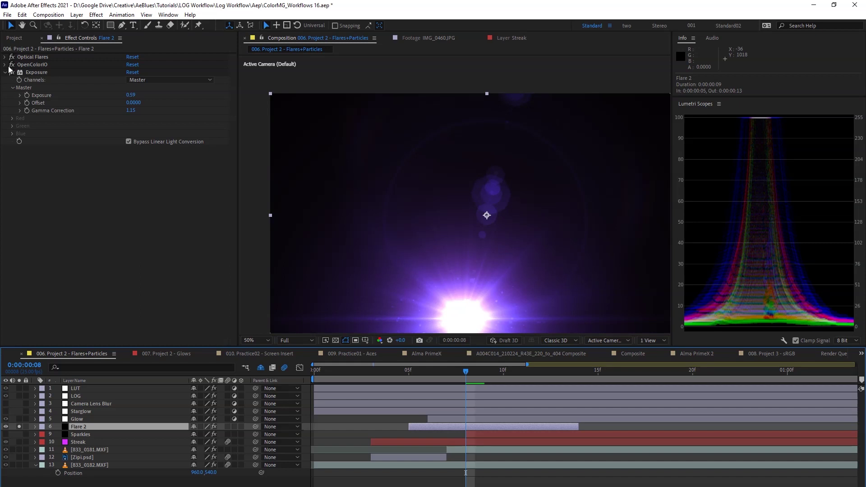
{"action": "left_click", "coordinate": [12, 65]}
{"action": "left_click", "coordinate": [40, 64]}
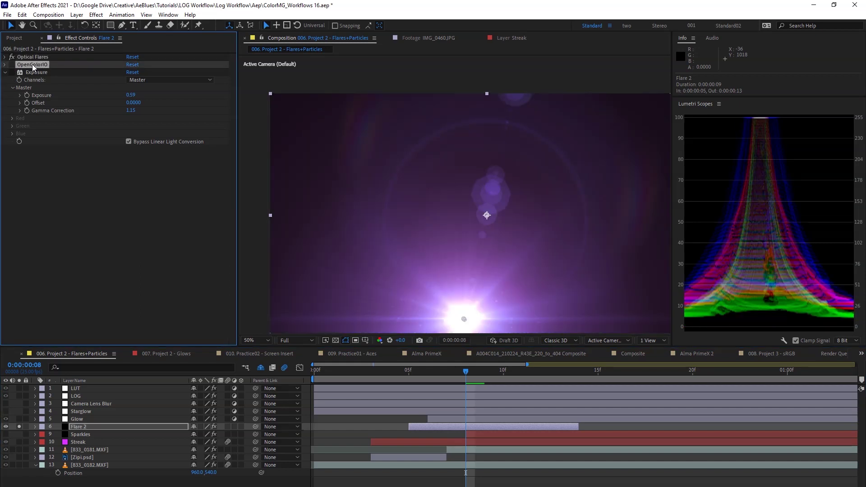
{"action": "left_click", "coordinate": [6, 66]}
{"action": "left_click", "coordinate": [5, 66]}
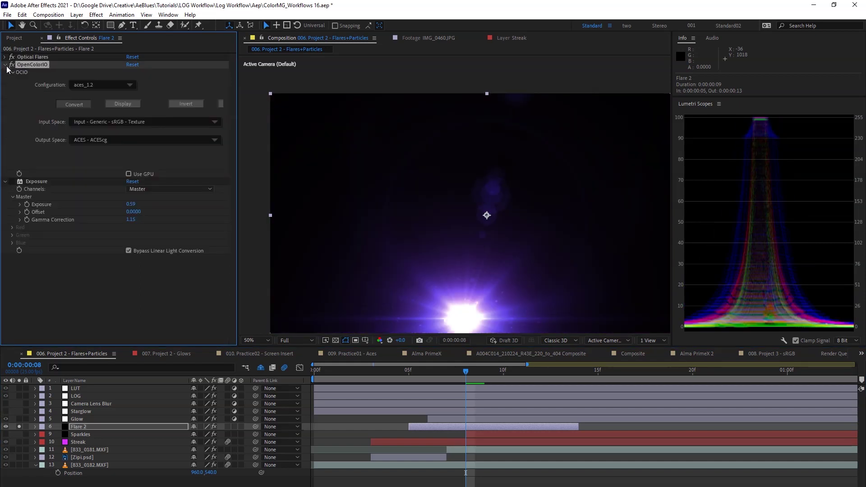
- Set Flare 2's input space to Input - Generic - sRGB - Texture and re-enable its Exposure effect
{"action": "left_click", "coordinate": [117, 122]}
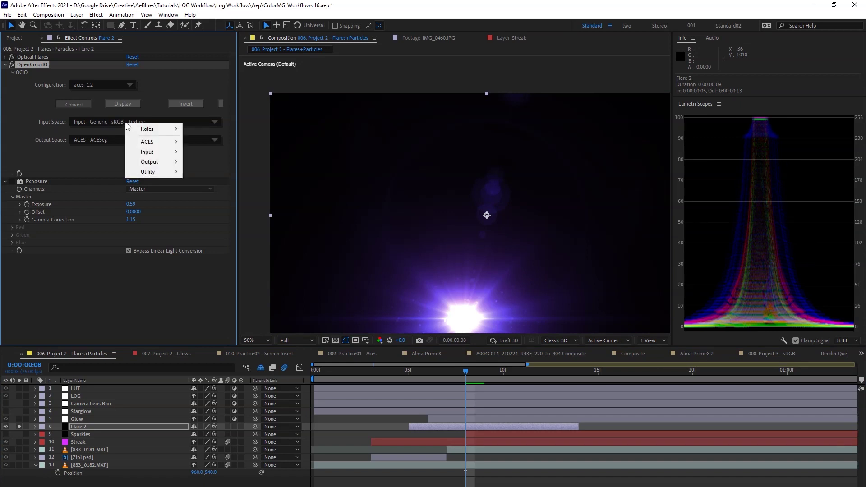
{"action": "mouse_move", "coordinate": [161, 161]}
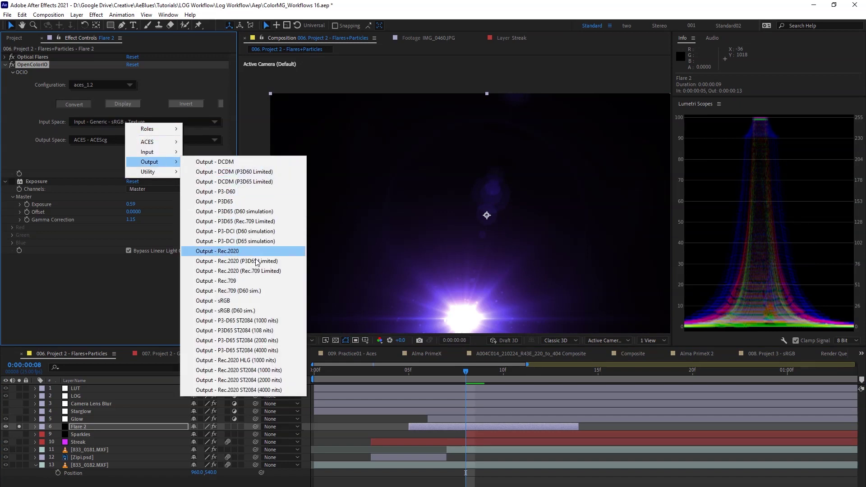
{"action": "left_click", "coordinate": [239, 281]}
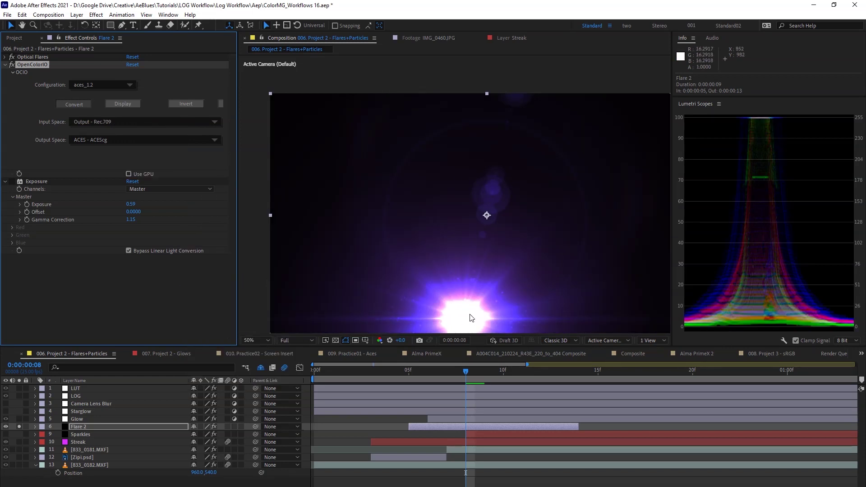
{"action": "left_click", "coordinate": [112, 126]}
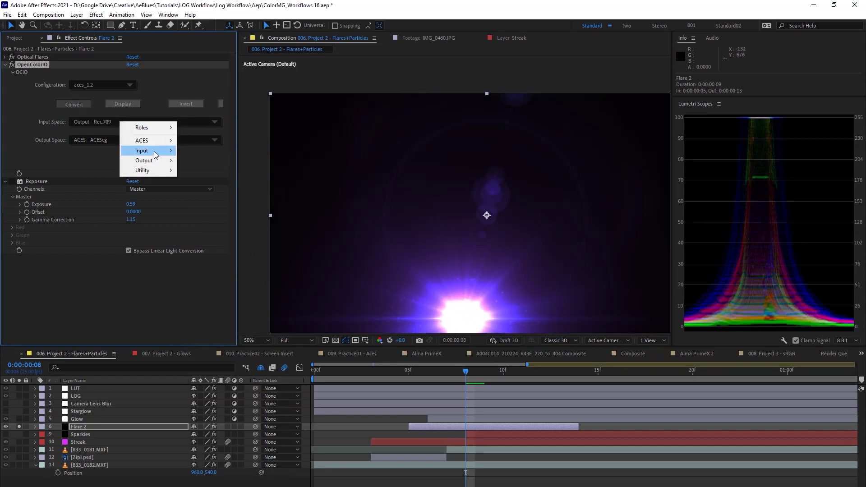
{"action": "mouse_move", "coordinate": [156, 154]}
{"action": "mouse_move", "coordinate": [217, 181]}
{"action": "left_click", "coordinate": [289, 180]}
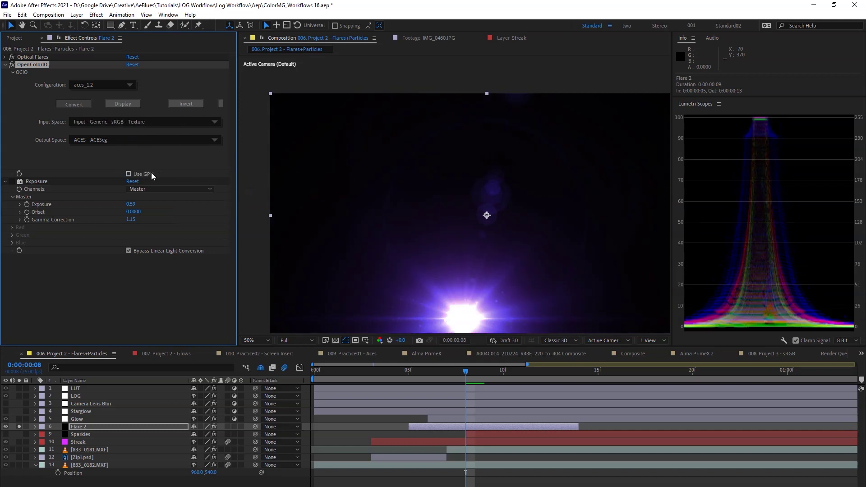
{"action": "left_click", "coordinate": [12, 181]}
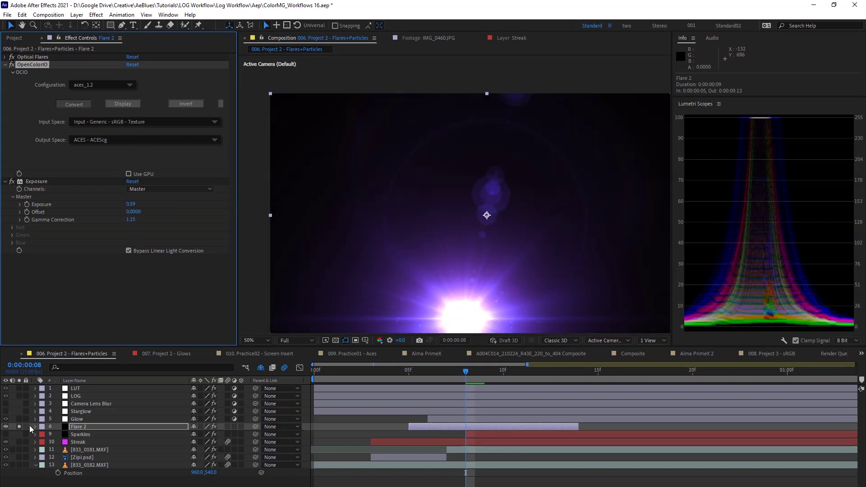
- Show the layers' blending modes and expand Flare 2's Optical Flares settings
{"action": "left_click", "coordinate": [129, 426]}
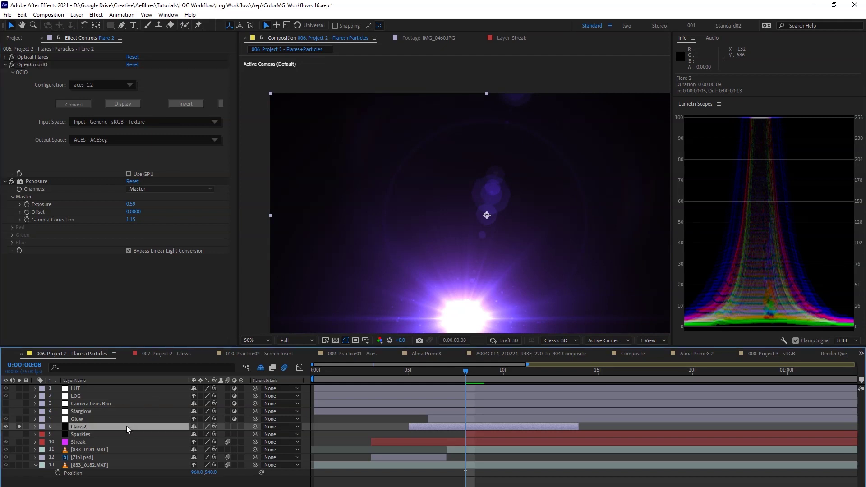
{"action": "key", "text": "F4"}
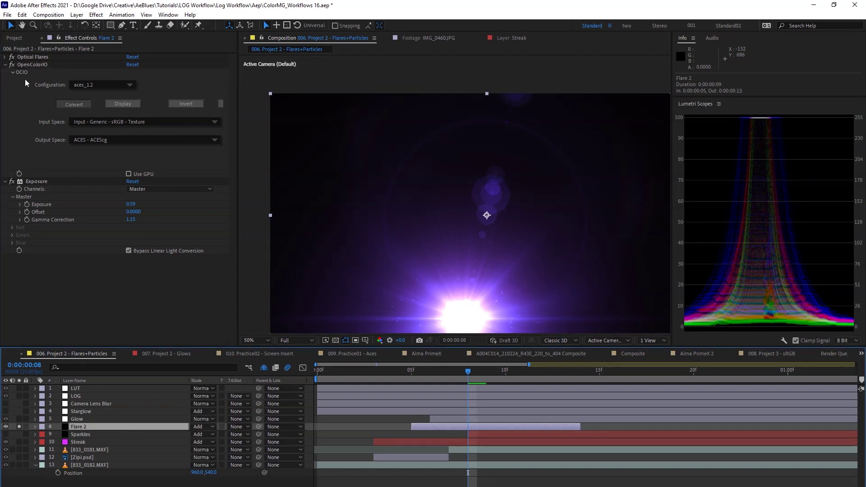
{"action": "left_click", "coordinate": [5, 65], "text": "ctrl"}
{"action": "left_click", "coordinate": [6, 57]}
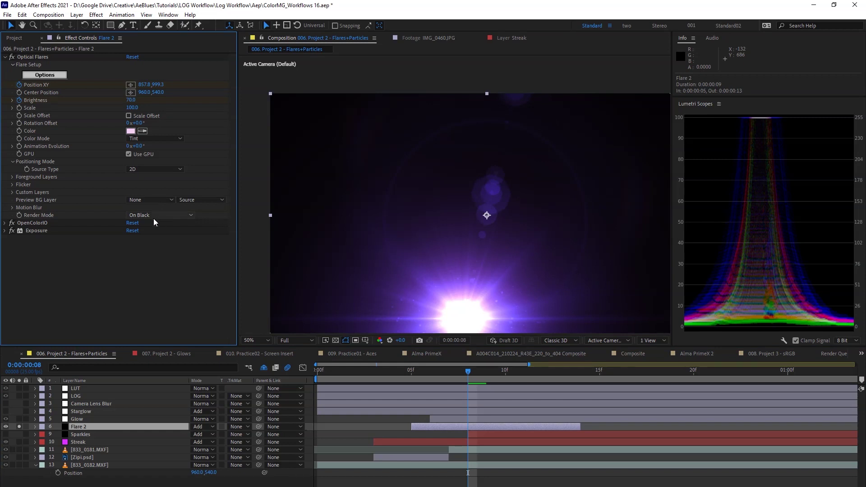
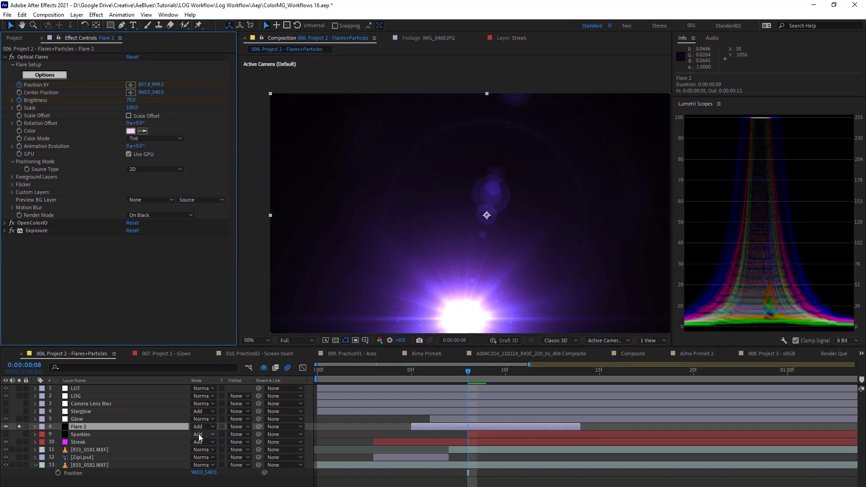
- Unsolo Flare 2, return to frame 6 and make the Glow layer visible
{"action": "left_click", "coordinate": [18, 426]}
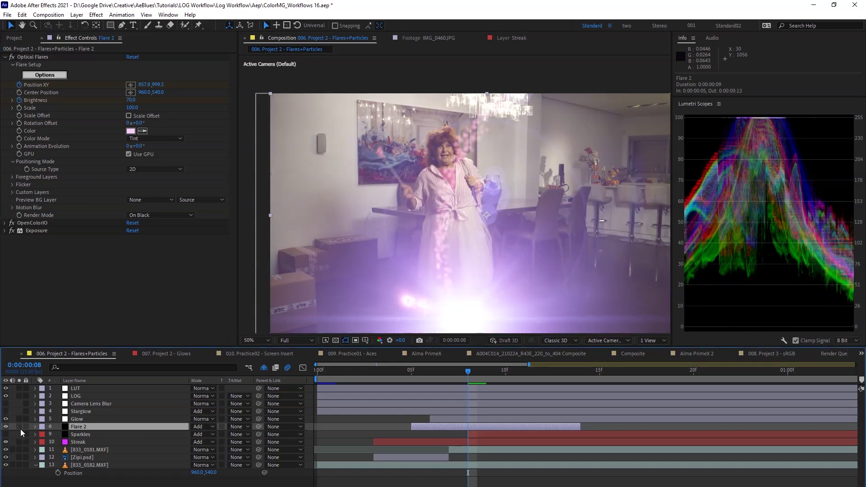
{"action": "left_click", "coordinate": [433, 373]}
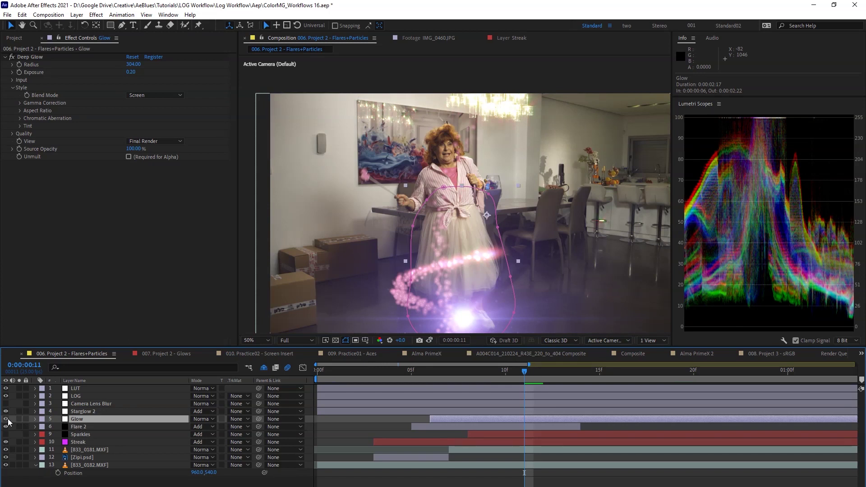
{"action": "left_click", "coordinate": [6, 419]}
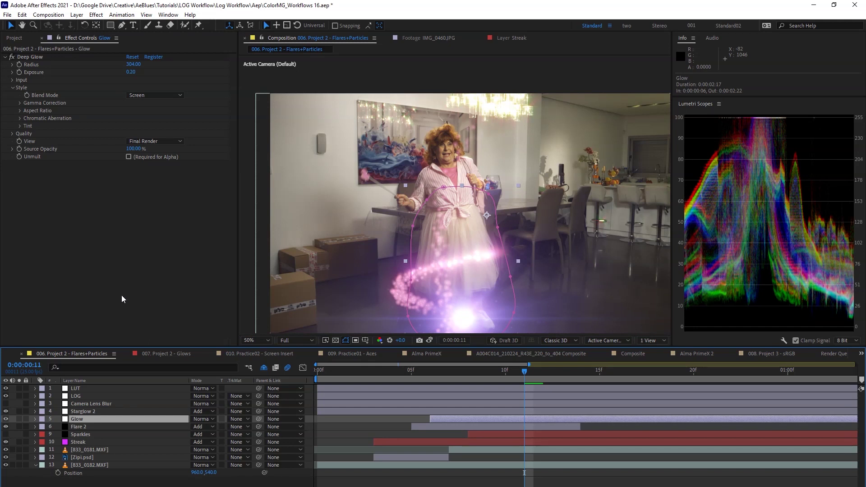
- Compare Deep Glow's Add blend mode against Screen, keep Screen, and select Glow at frame 10
{"action": "left_click", "coordinate": [154, 95]}
{"action": "left_click", "coordinate": [154, 114]}
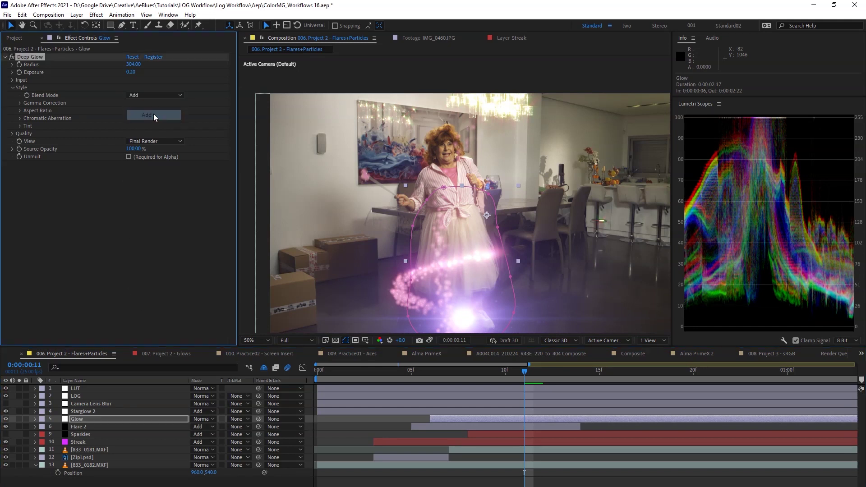
{"action": "left_click", "coordinate": [161, 96]}
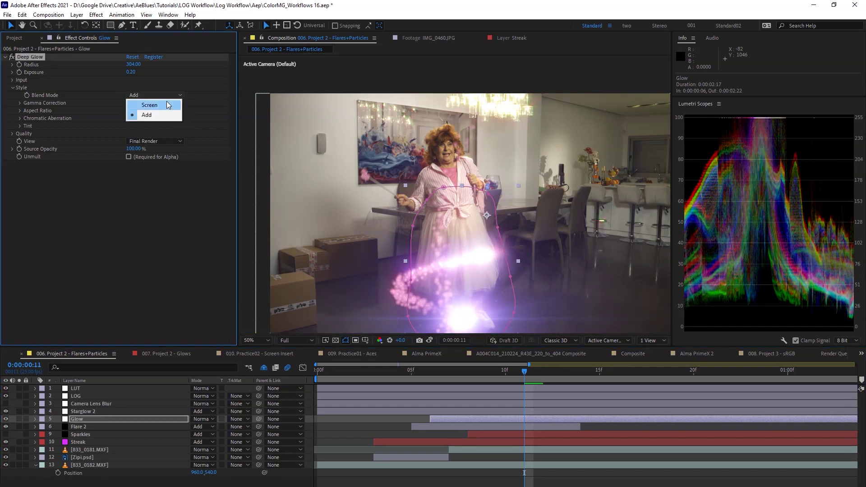
{"action": "left_click", "coordinate": [163, 105]}
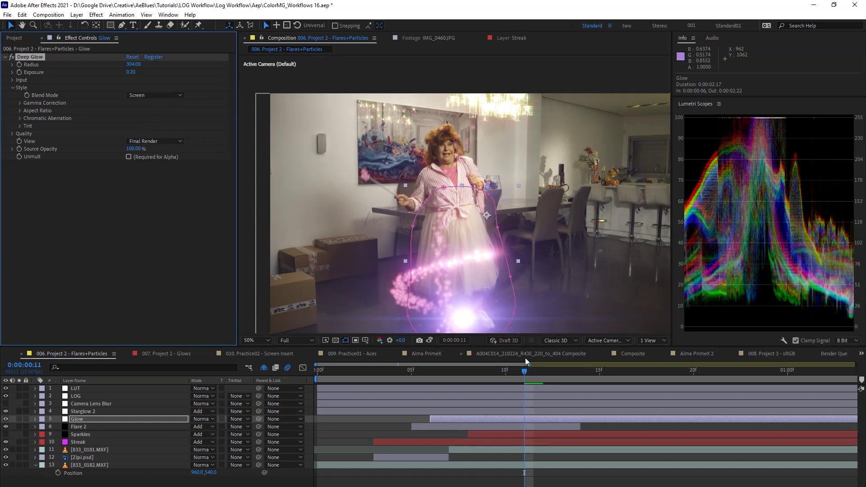
{"action": "left_click", "coordinate": [512, 374]}
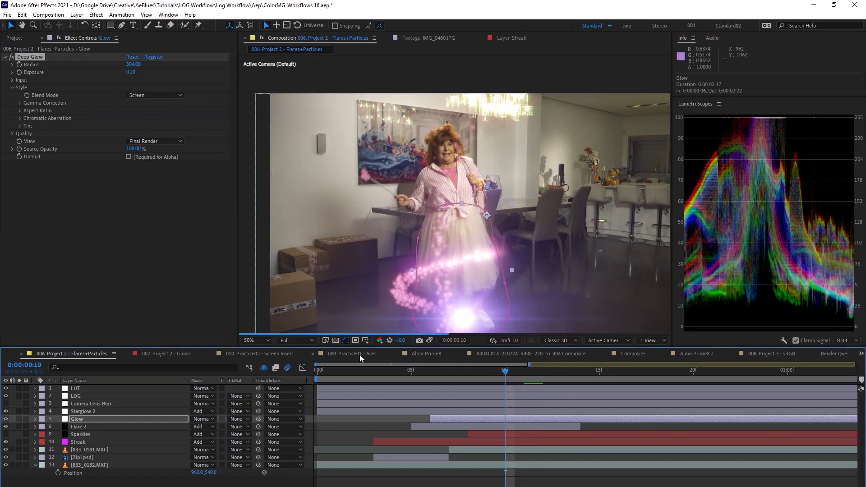
{"action": "left_click", "coordinate": [116, 419]}
{"action": "key", "text": "ctrl+space"}
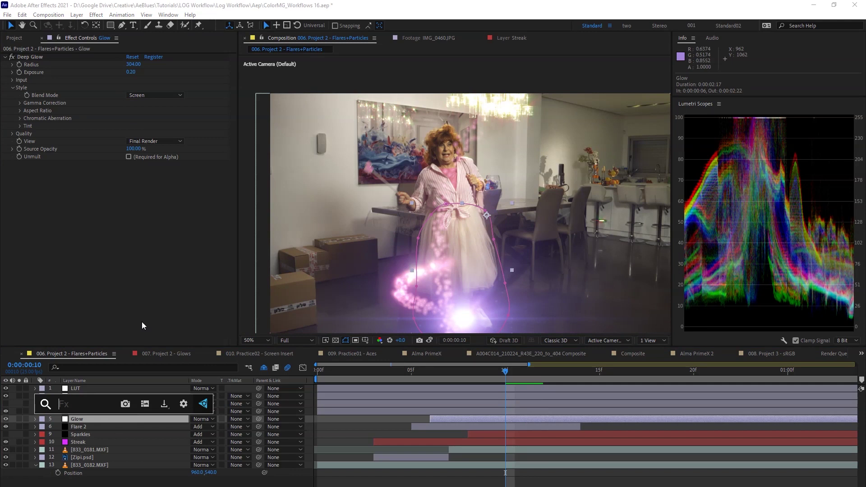
{"action": "type", "text": "open"}
{"action": "key", "text": "Return"}
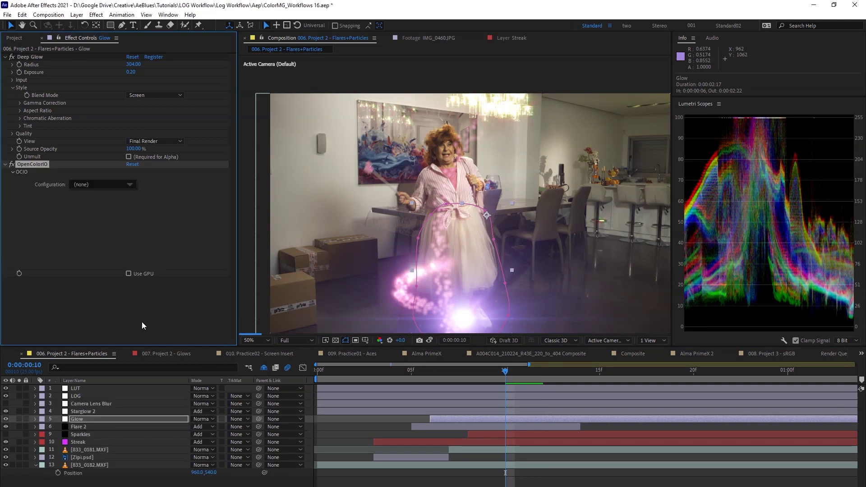
{"action": "left_click", "coordinate": [129, 185]}
{"action": "left_click", "coordinate": [142, 202]}
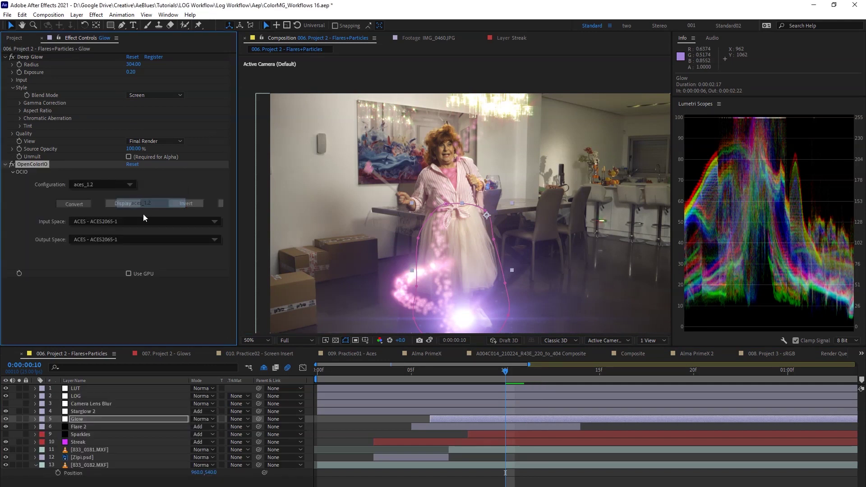
{"action": "left_click", "coordinate": [128, 222]}
{"action": "mouse_move", "coordinate": [156, 253]}
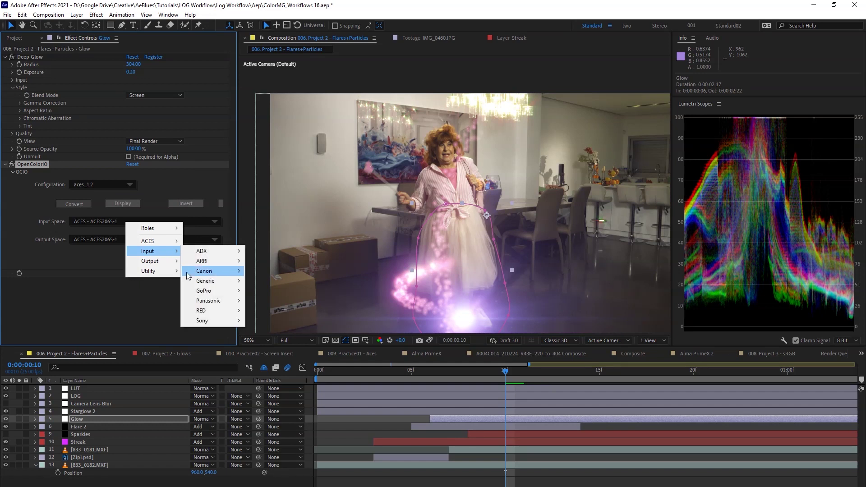
{"action": "mouse_move", "coordinate": [205, 280]}
{"action": "left_click", "coordinate": [291, 283]}
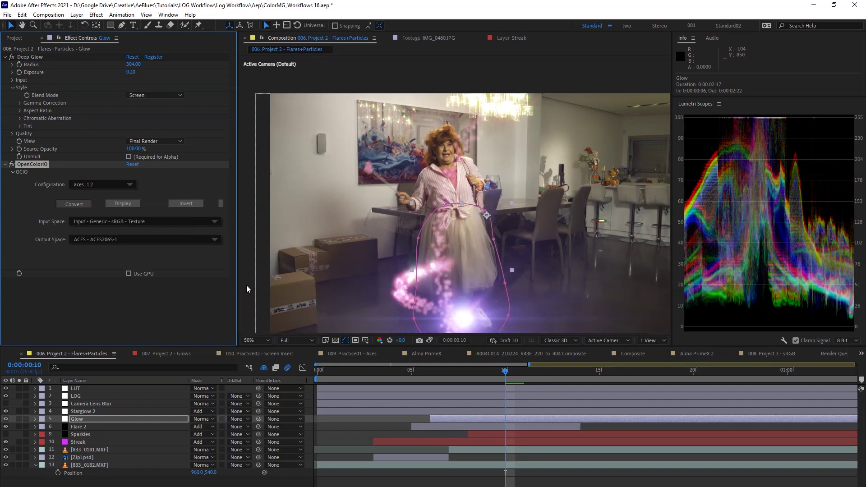
{"action": "left_click", "coordinate": [120, 242]}
{"action": "mouse_move", "coordinate": [154, 263]}
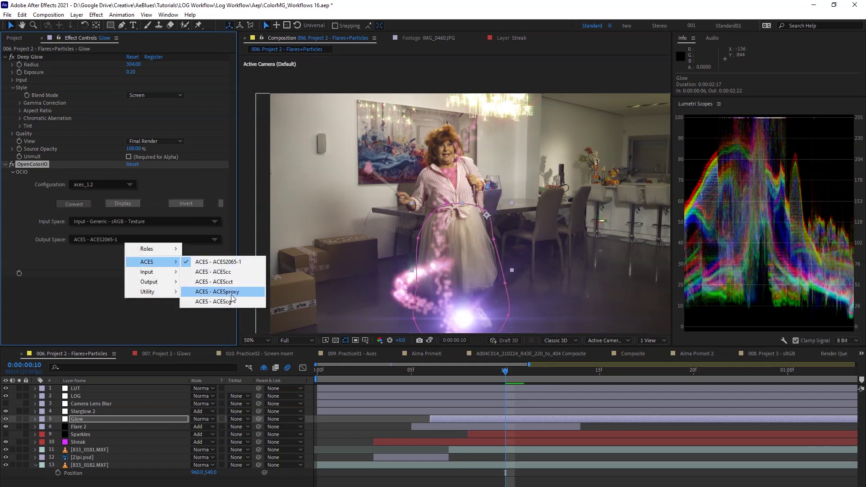
{"action": "left_click", "coordinate": [216, 301]}
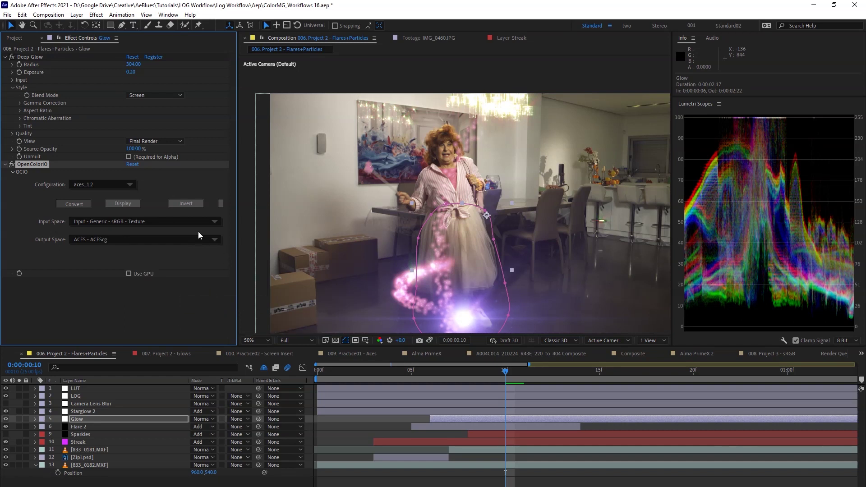
{"action": "left_click", "coordinate": [11, 57]}
{"action": "left_click", "coordinate": [12, 57]}
{"action": "left_click_drag", "start_coordinate": [33, 164], "coordinate": [50, 56]}
{"action": "left_click", "coordinate": [5, 58]}
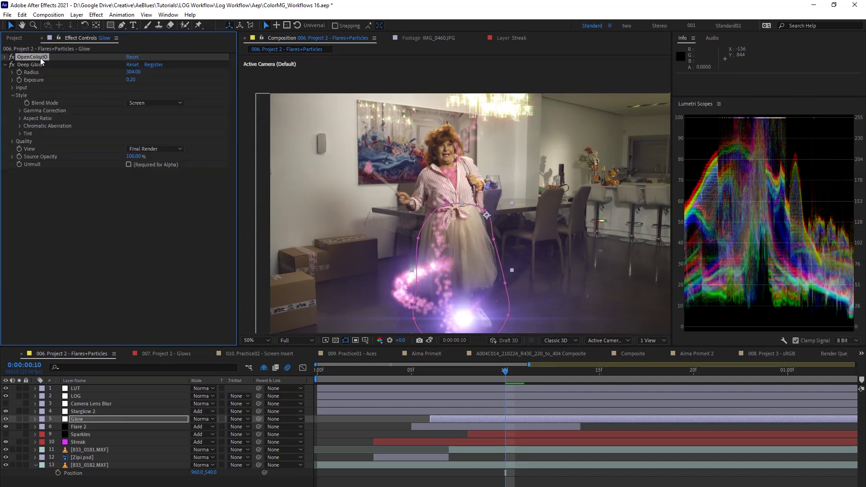
{"action": "key", "text": "Delete"}
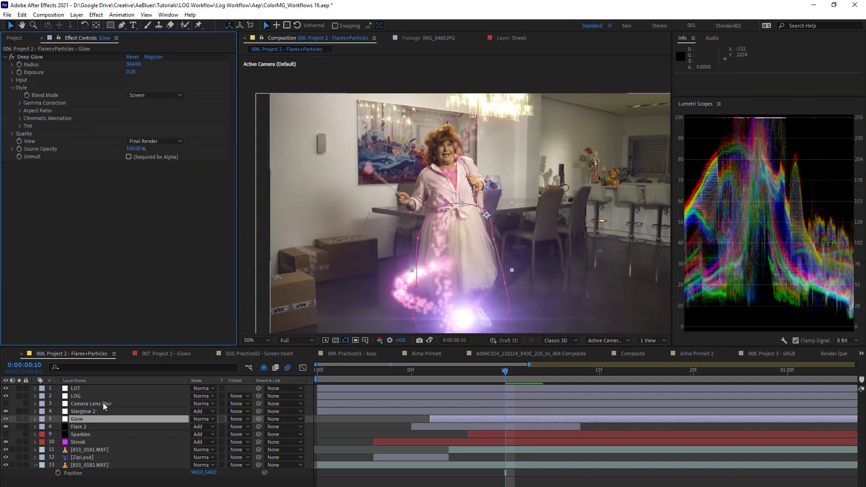
- Inspect Starglow 2's OpenColorIO, keep it above Starglow, and review its Exposure effect
{"action": "left_click", "coordinate": [96, 412]}
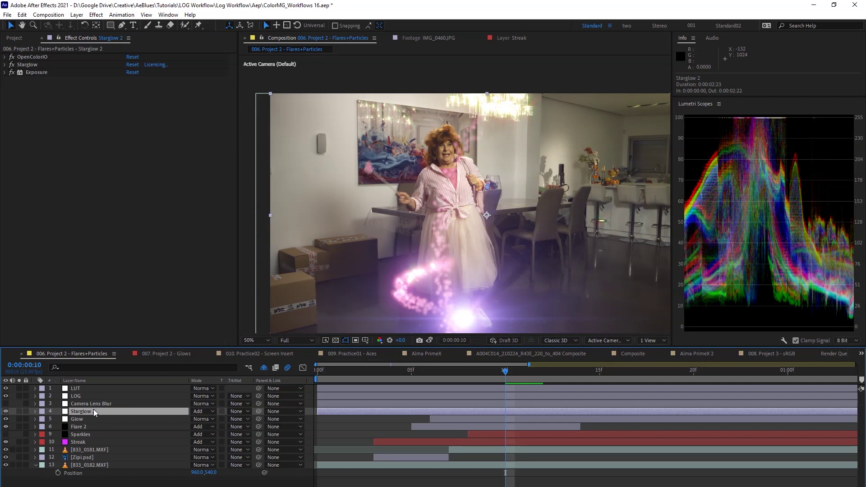
{"action": "left_click", "coordinate": [39, 57]}
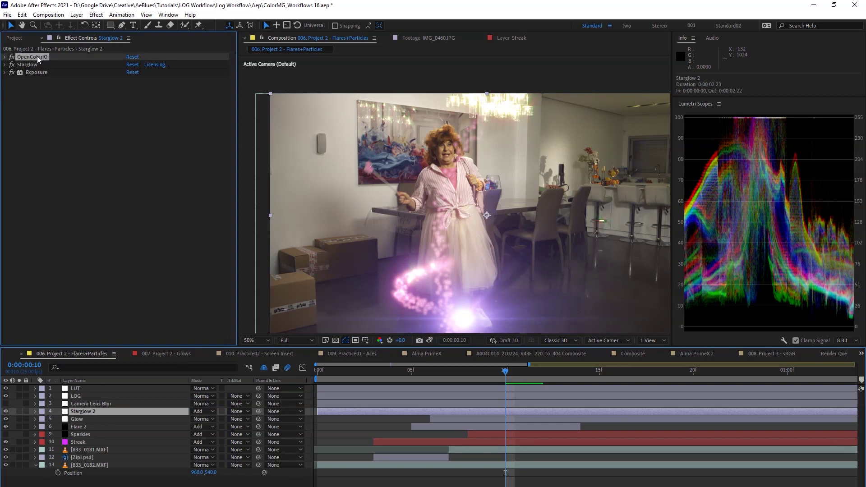
{"action": "left_click", "coordinate": [5, 58]}
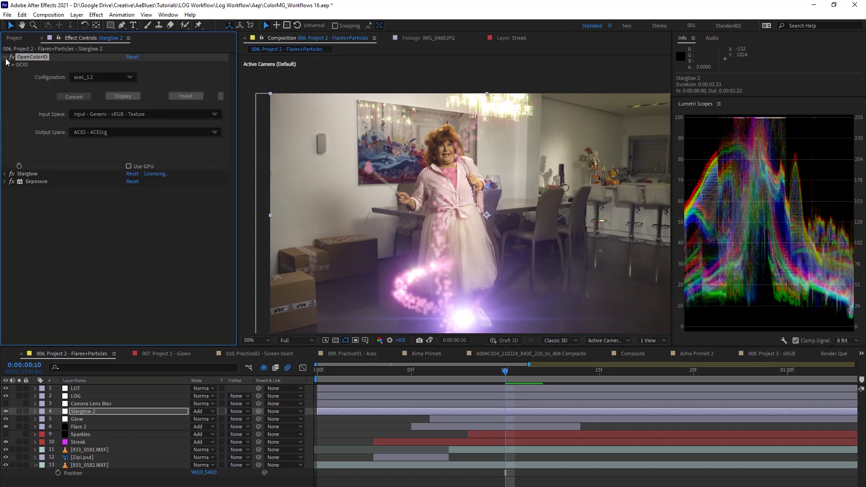
{"action": "left_click", "coordinate": [5, 58]}
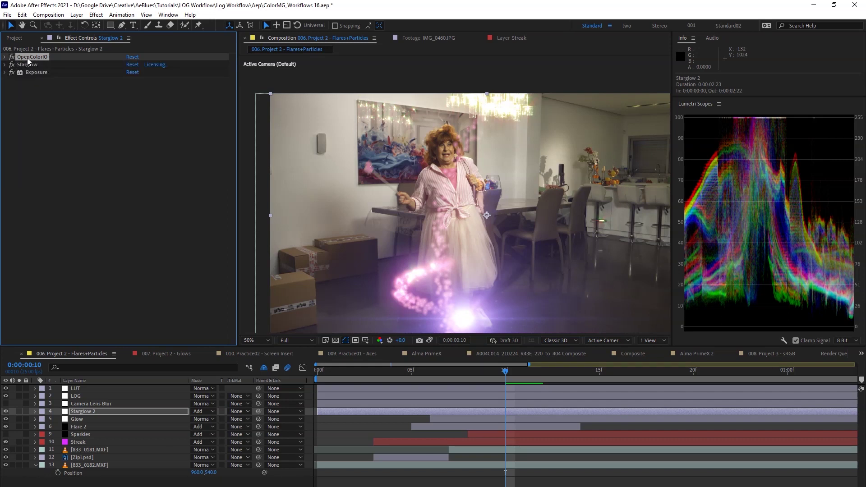
{"action": "left_click_drag", "start_coordinate": [34, 59], "coordinate": [34, 73]}
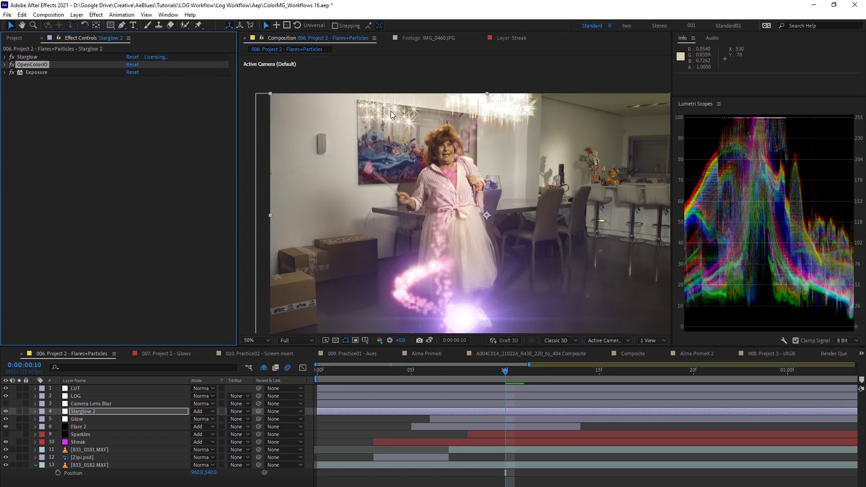
{"action": "left_click_drag", "start_coordinate": [32, 65], "coordinate": [33, 57]}
{"action": "left_click", "coordinate": [6, 74]}
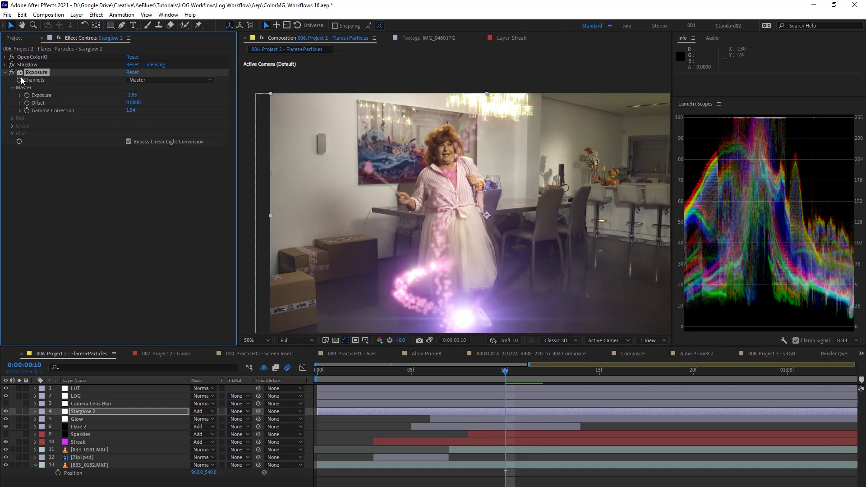
{"action": "left_click", "coordinate": [101, 404]}
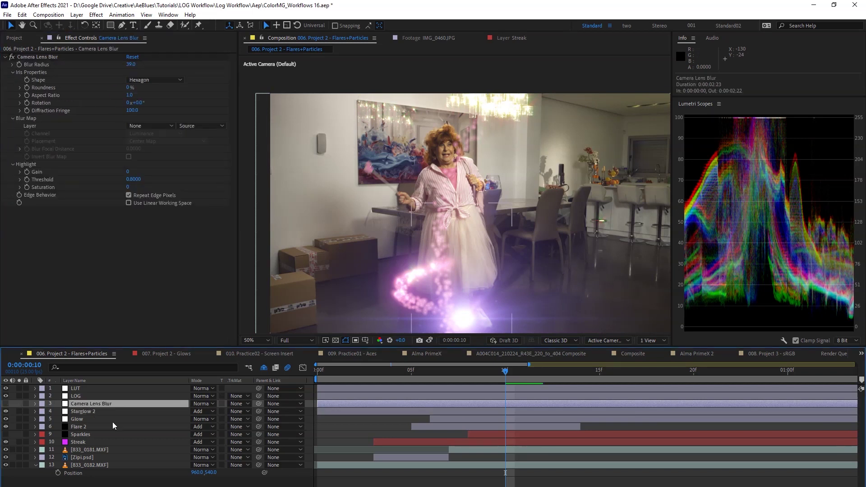
- Review the Streak layer's OpenColorIO (Rec.709 to ACEScg) and Exposure at -1.73
{"action": "left_click", "coordinate": [87, 444]}
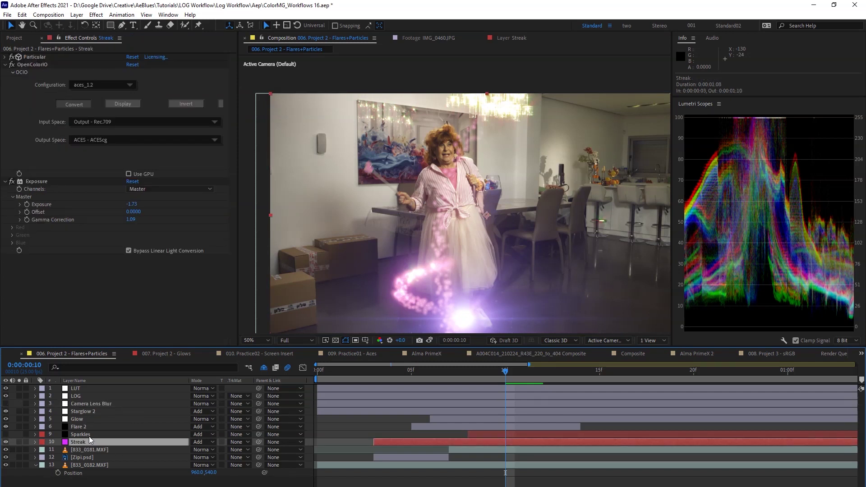
{"action": "left_click", "coordinate": [88, 435]}
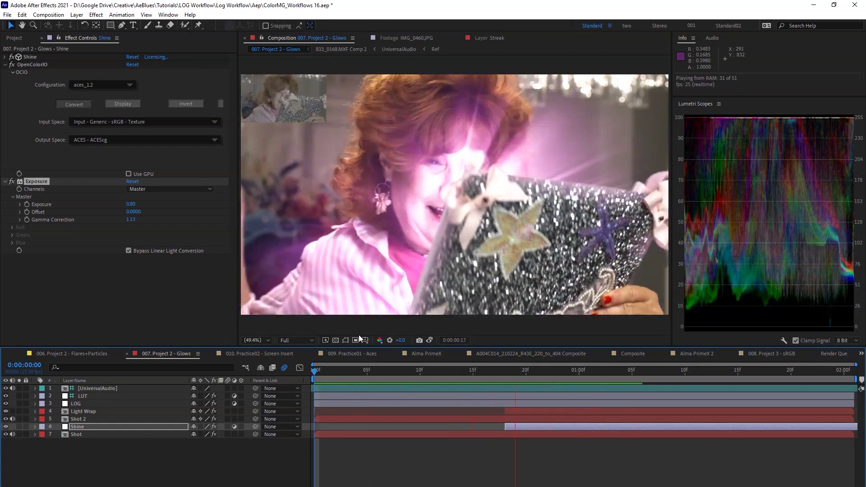
- Stop the preview, show Modes on Shine, and lower its Exposure from 0.80 to 0.72
{"action": "left_click", "coordinate": [569, 373]}
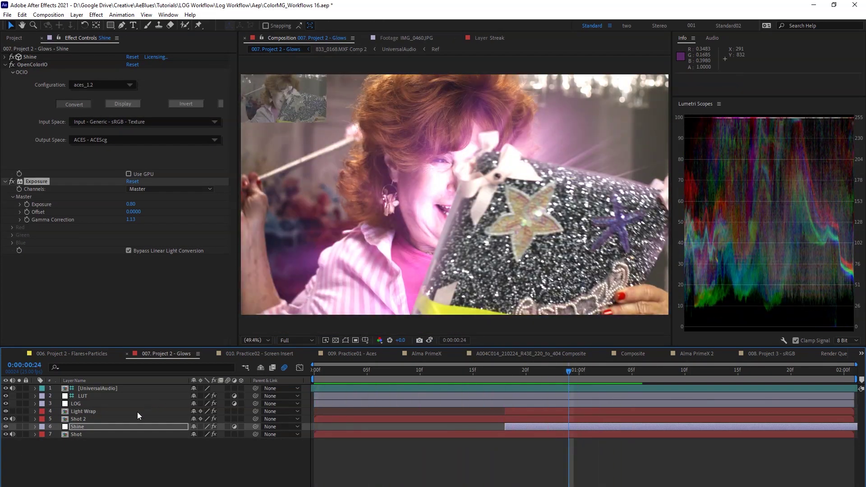
{"action": "left_click", "coordinate": [122, 429]}
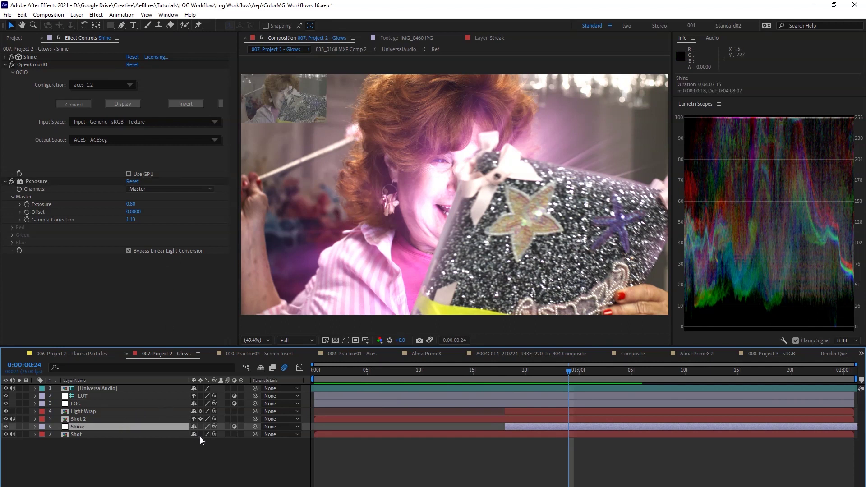
{"action": "key", "text": "F4"}
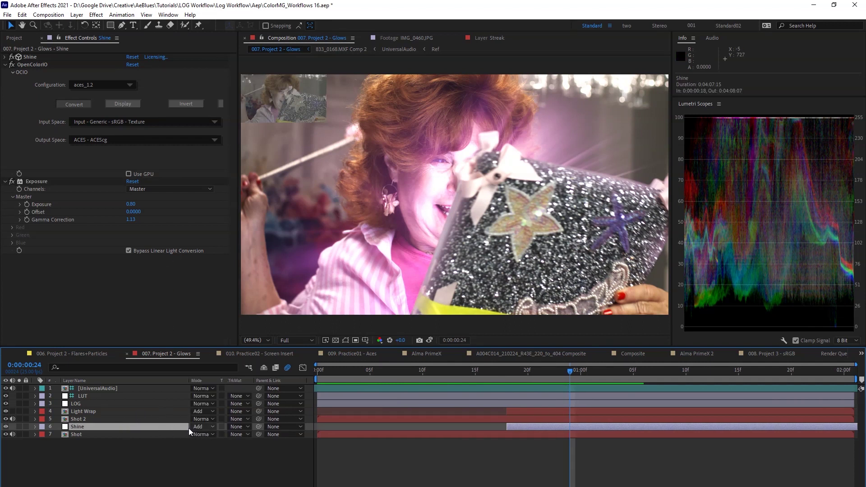
{"action": "left_click", "coordinate": [6, 57]}
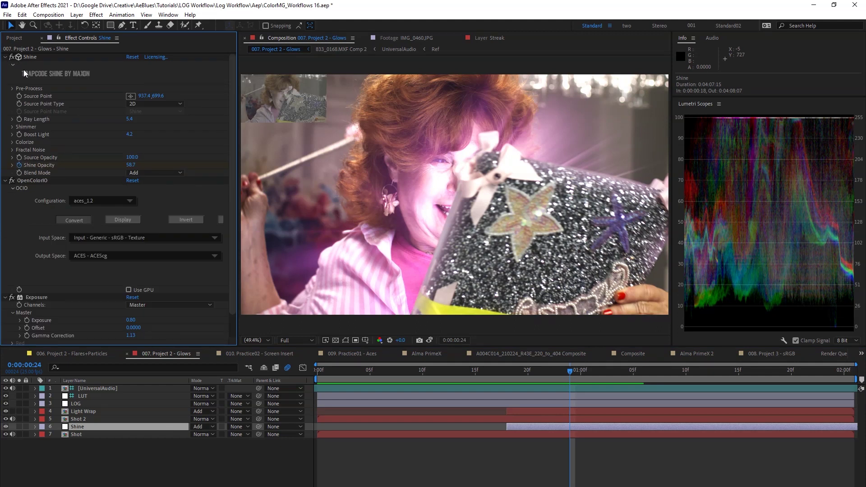
{"action": "left_click", "coordinate": [5, 57]}
{"action": "left_click", "coordinate": [102, 122]}
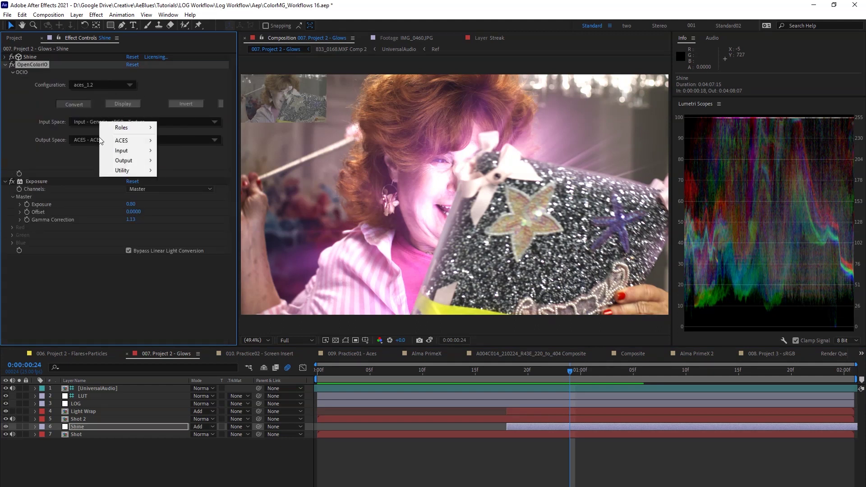
{"action": "left_click", "coordinate": [39, 181]}
{"action": "left_click_drag", "start_coordinate": [131, 204], "coordinate": [128, 204]}
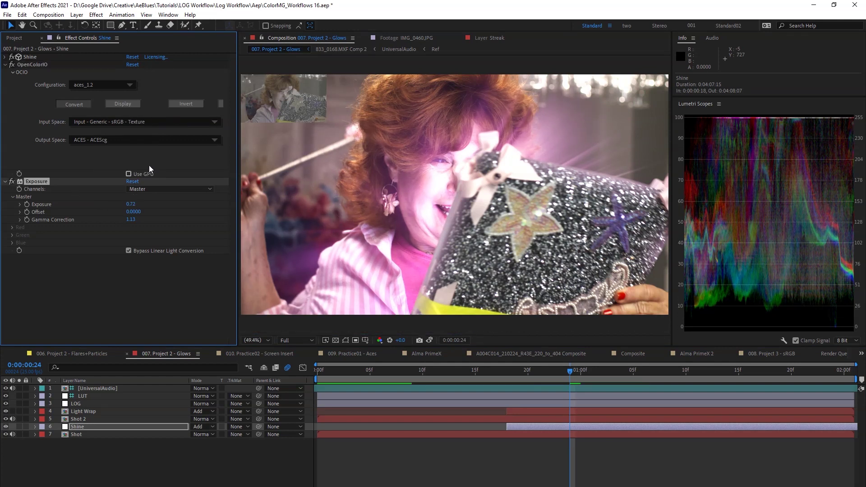
- Try Output - Rec.709 input space, drop Exposure to 0.27, then restore Generic sRGB Texture
{"action": "left_click", "coordinate": [127, 122]}
{"action": "mouse_move", "coordinate": [151, 161]}
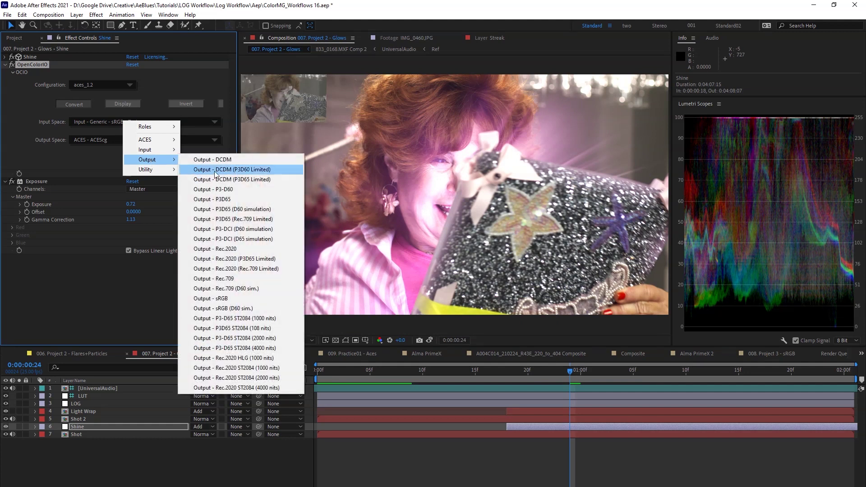
{"action": "left_click", "coordinate": [223, 277]}
{"action": "left_click_drag", "start_coordinate": [130, 204], "coordinate": [118, 204]}
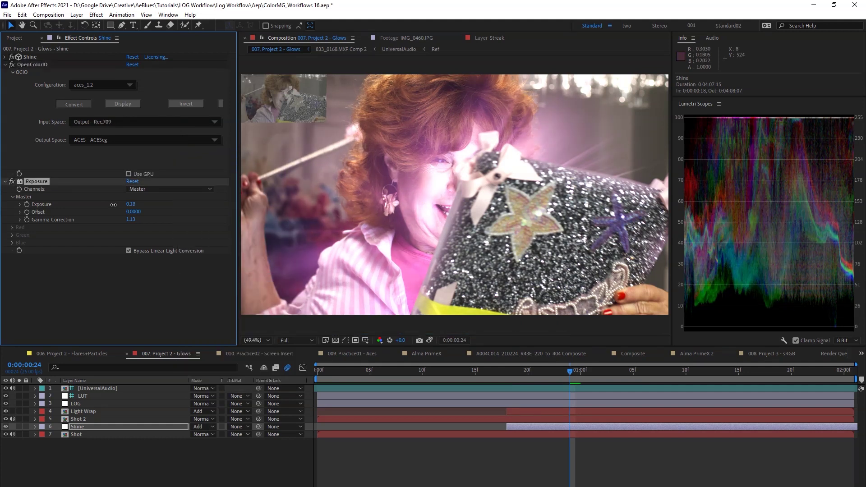
{"action": "left_click", "coordinate": [112, 121]}
{"action": "mouse_move", "coordinate": [141, 150]}
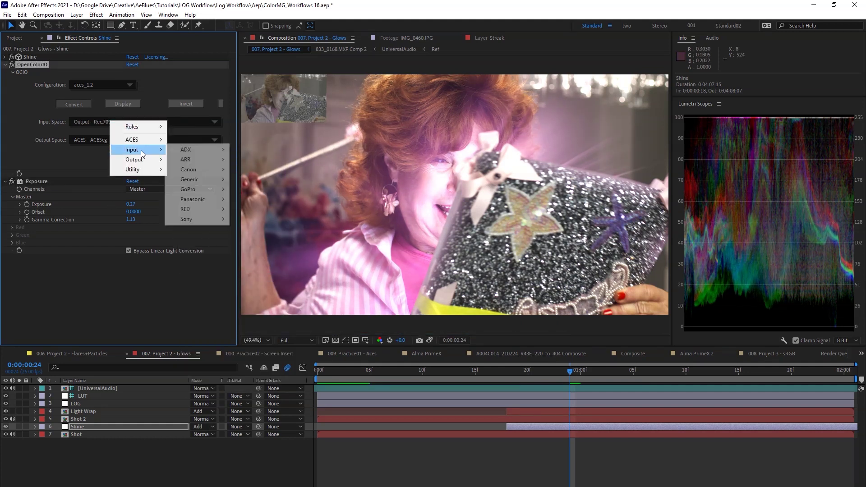
{"action": "mouse_move", "coordinate": [202, 180]}
{"action": "left_click", "coordinate": [245, 180]}
- Preview the composite, scrub to frame 16, and show the Project panel's comps
{"action": "key", "text": "space"}
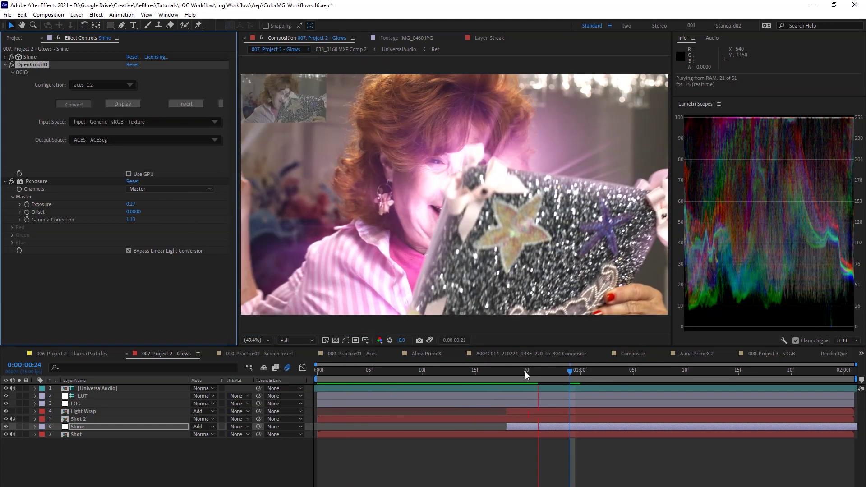
{"action": "key", "text": "space"}
{"action": "left_click_drag", "start_coordinate": [511, 378], "coordinate": [602, 375]}
{"action": "left_click", "coordinate": [18, 38]}
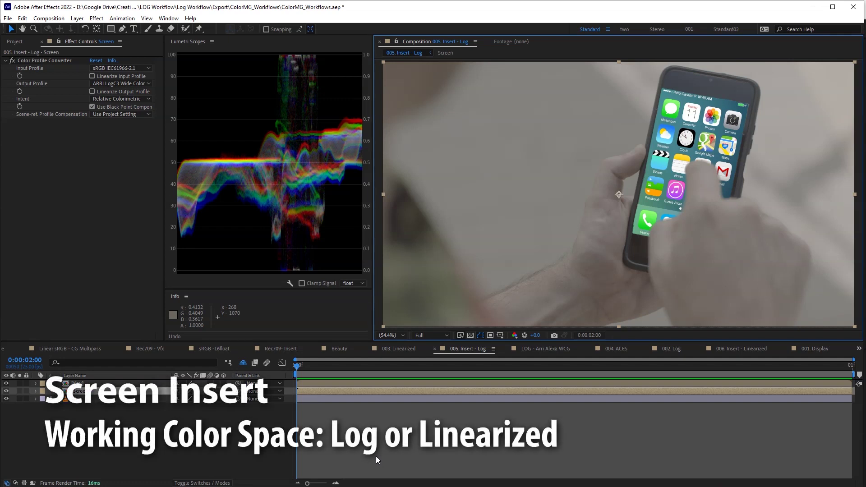
- Solo the BG plate and then the Screen insert to inspect each, then unsolo
{"action": "left_click", "coordinate": [101, 399]}
{"action": "left_click", "coordinate": [20, 399]}
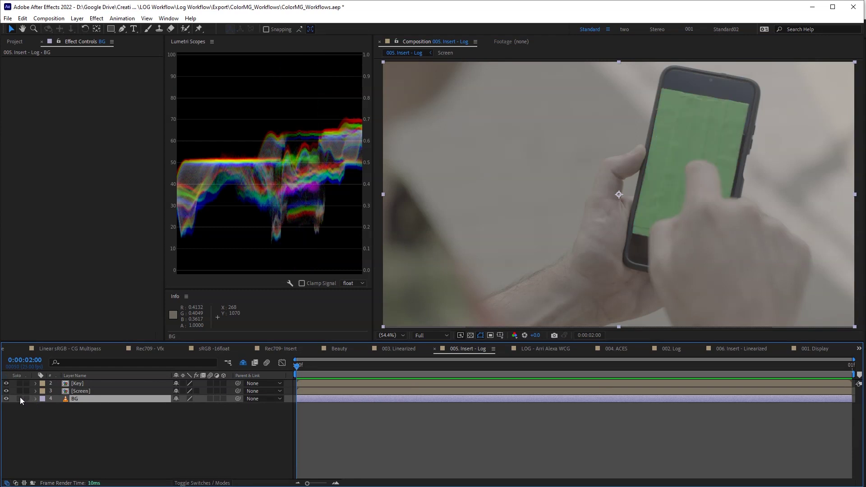
{"action": "left_click", "coordinate": [20, 398]}
{"action": "left_click", "coordinate": [21, 392]}
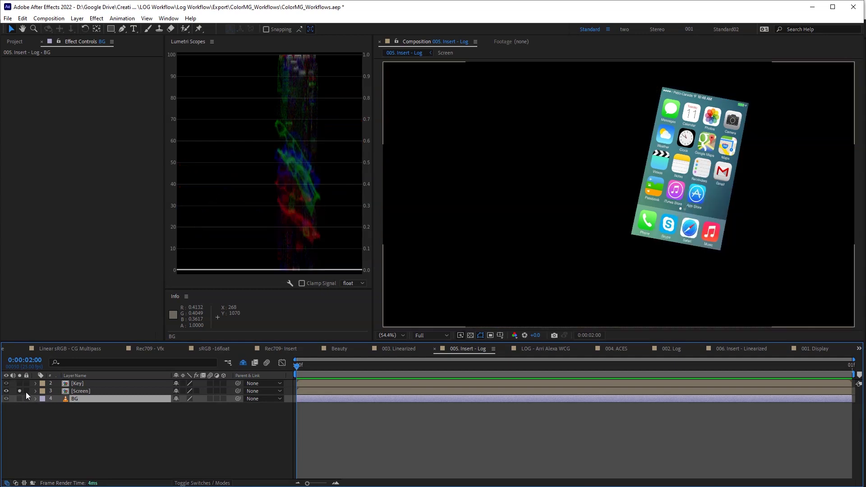
{"action": "left_click", "coordinate": [20, 391]}
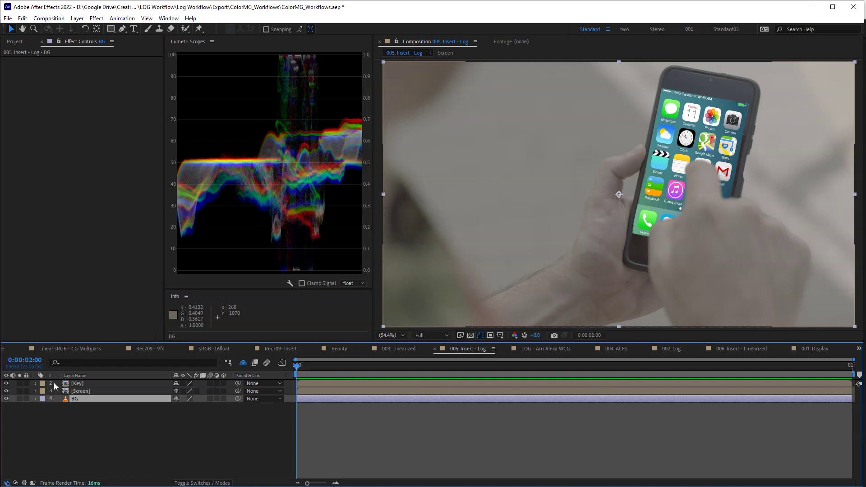
- Set the Screen layer's Color Profile Converter output to ARRI LogC3 Wide Color Gamut - EI 800
{"action": "left_click", "coordinate": [89, 391]}
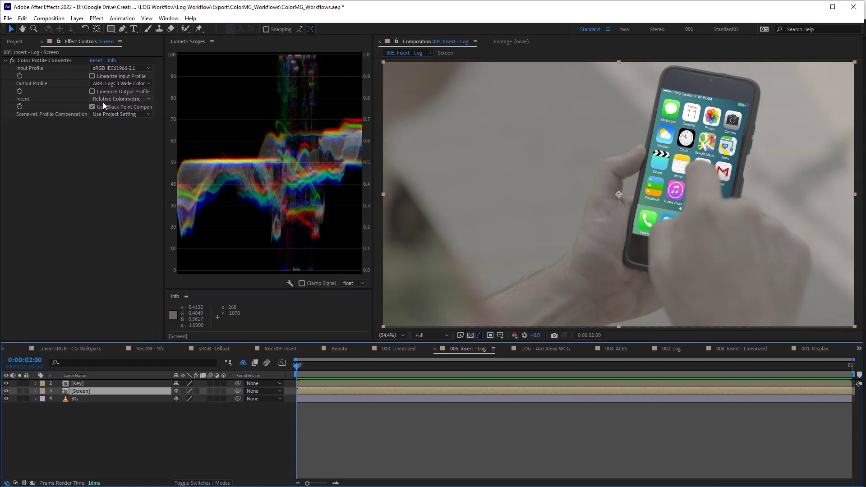
{"action": "left_click", "coordinate": [130, 84]}
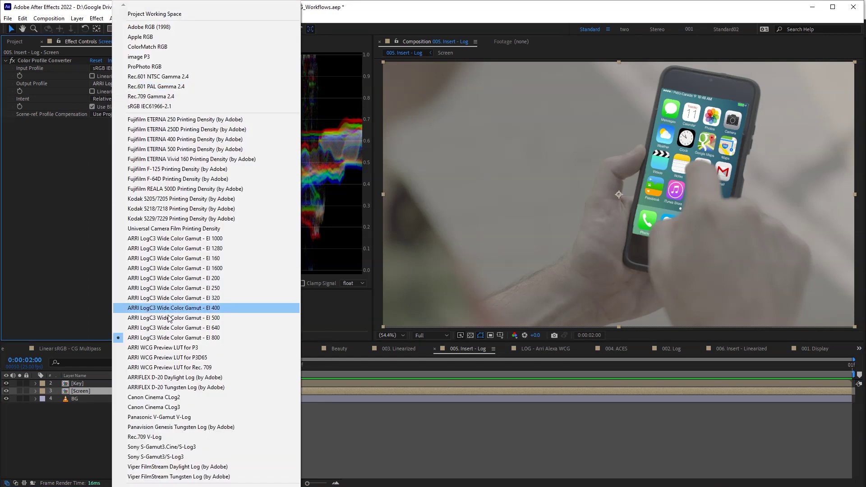
{"action": "left_click", "coordinate": [176, 342]}
{"action": "left_click", "coordinate": [142, 383]}
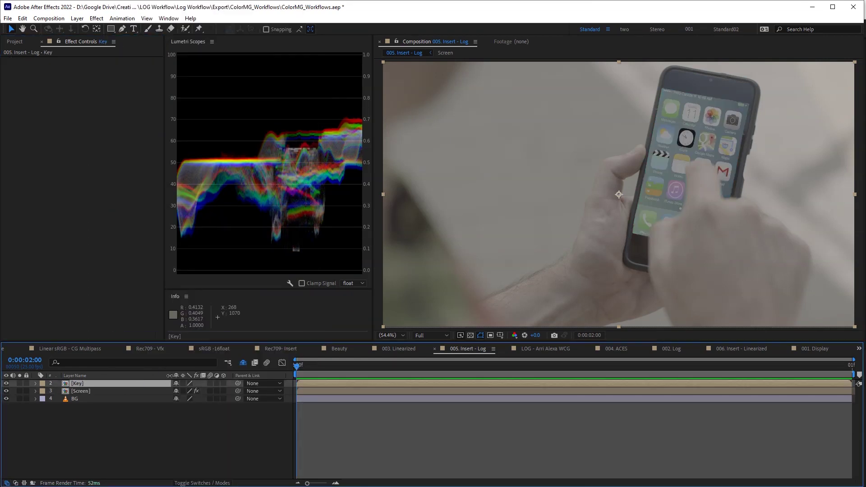
- Reveal the shy View LUT layer and confirm it stays a Guide Layer
{"action": "left_click", "coordinate": [243, 363]}
{"action": "left_click", "coordinate": [99, 382]}
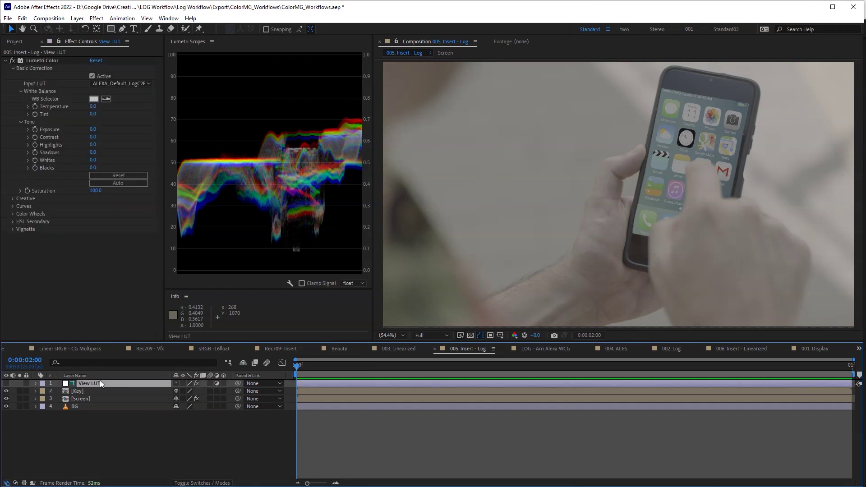
{"action": "right_click", "coordinate": [101, 384]}
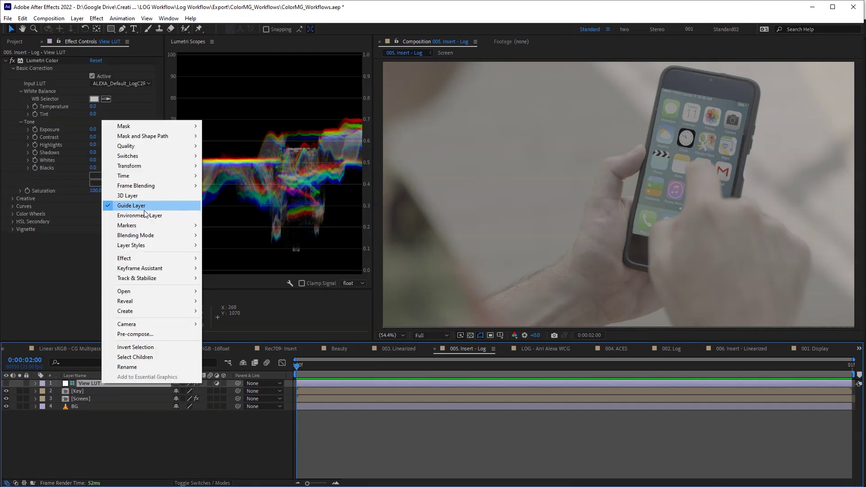
{"action": "left_click", "coordinate": [90, 383]}
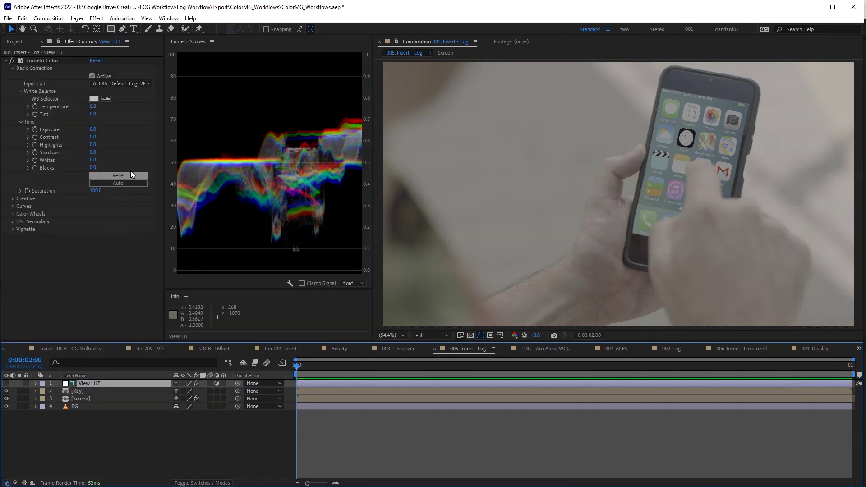
- Keep ALEXA_Default_LogC2Rec709 as the View LUT's Lumetri Input LUT
{"action": "left_click", "coordinate": [121, 84]}
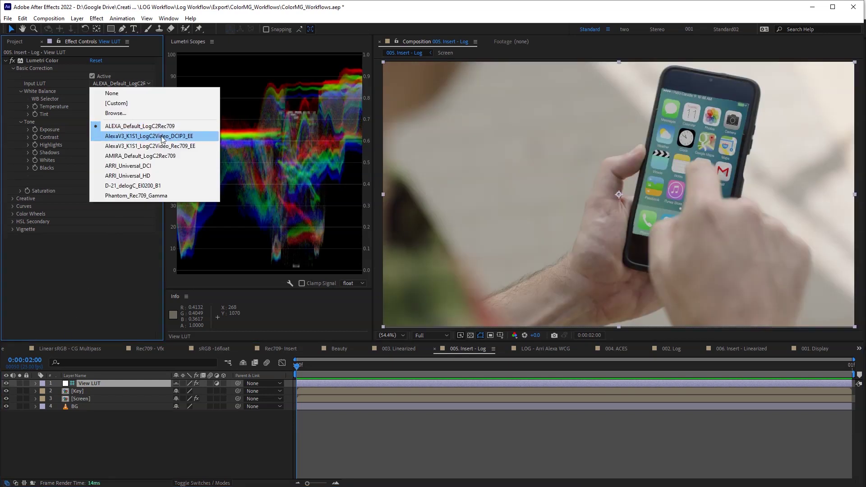
{"action": "left_click", "coordinate": [171, 131]}
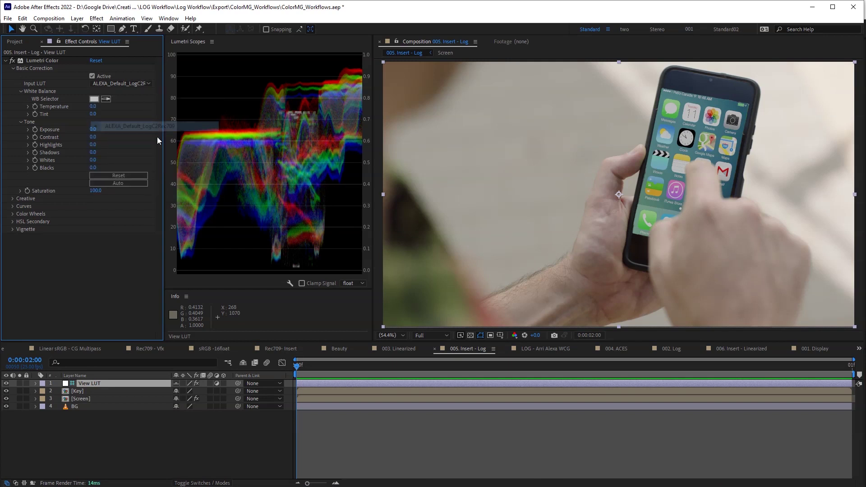
{"action": "left_click", "coordinate": [90, 400]}
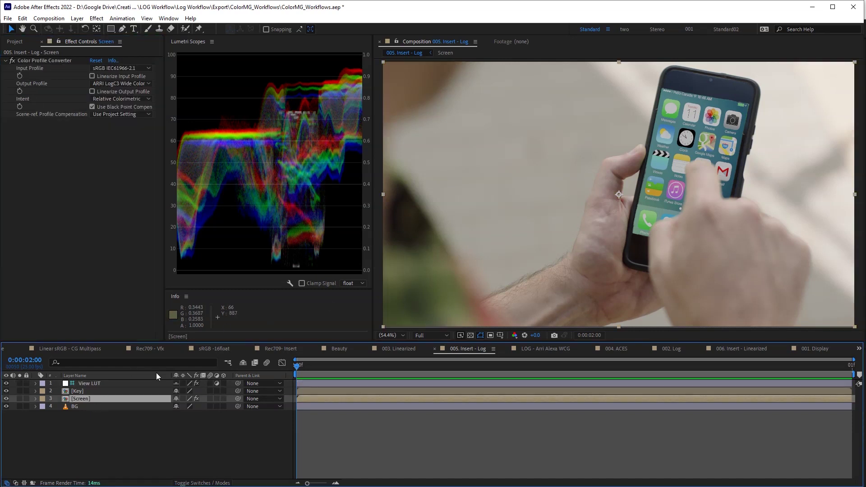
- Apply Exposure to the Screen layer via effect search and raise it to 0.41
{"action": "key", "text": "ctrl+space"}
{"action": "type", "text": "expo"}
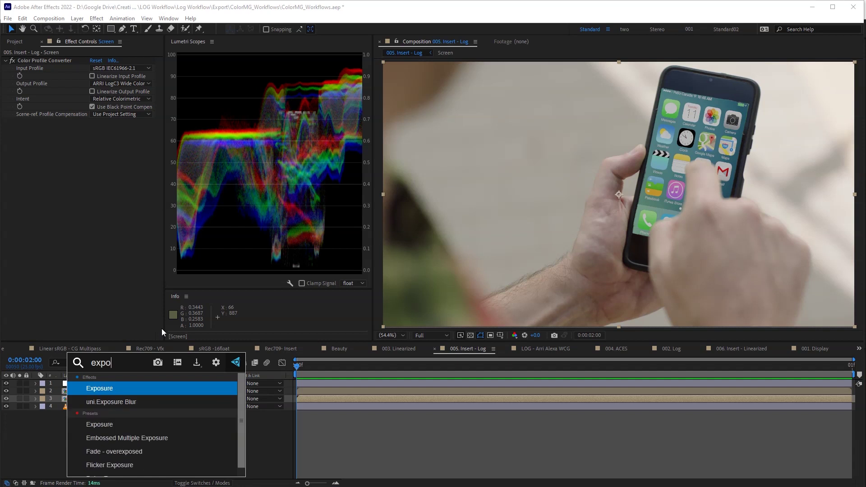
{"action": "key", "text": "Return"}
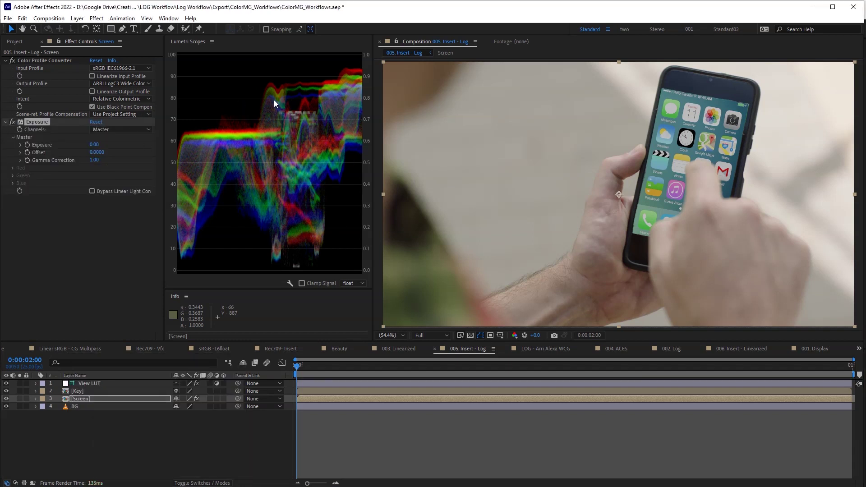
{"action": "left_click_drag", "start_coordinate": [95, 144], "coordinate": [171, 236]}
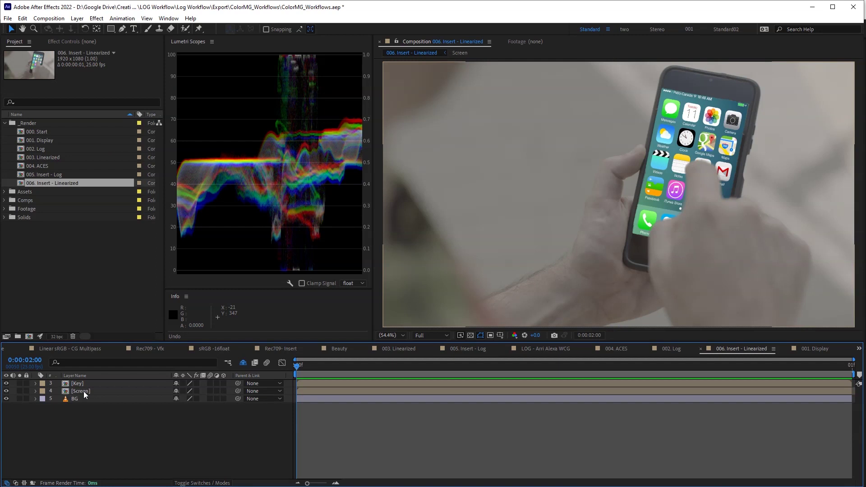
- Set BG's Input Profile to ARRI LogC3 Wide Color Gamut EI 250 and enable its conversion
{"action": "left_click", "coordinate": [85, 400]}
{"action": "key", "text": "F3"}
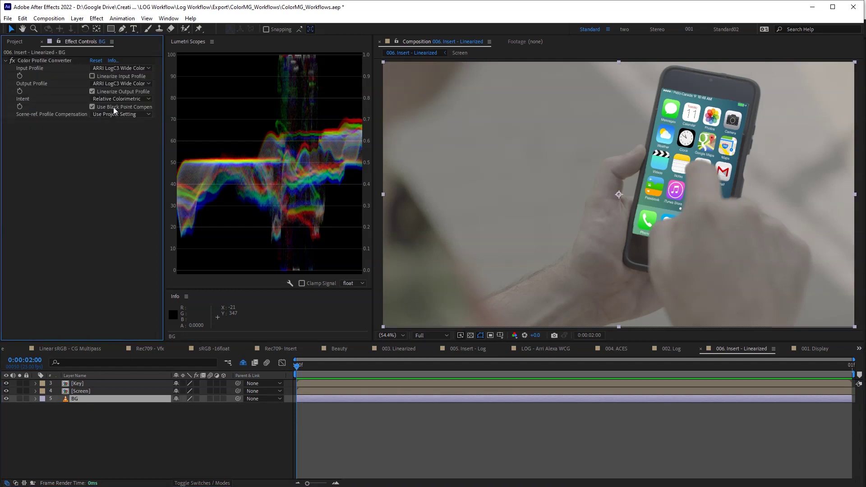
{"action": "left_click", "coordinate": [119, 69]}
{"action": "left_click", "coordinate": [190, 292]}
{"action": "left_click", "coordinate": [196, 399]}
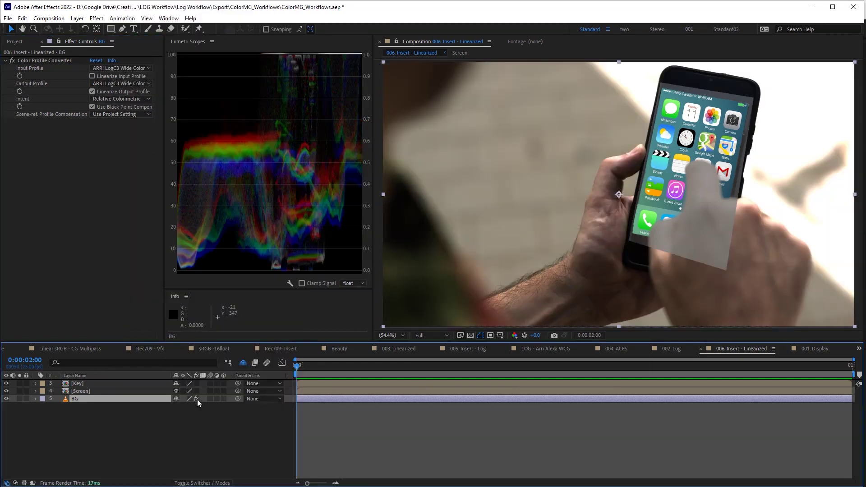
- Check the Screen conversion and enable the Key layer's effects to remove the grey patch
{"action": "left_click", "coordinate": [122, 391]}
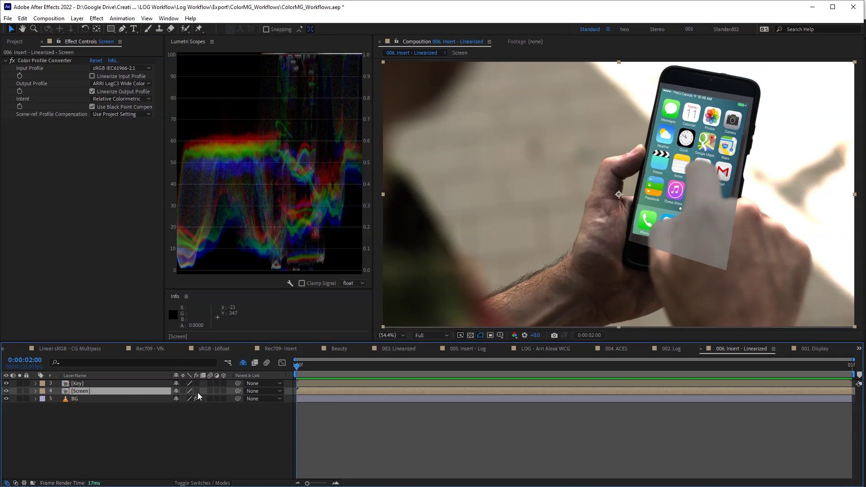
{"action": "key", "text": "ctrl+Up"}
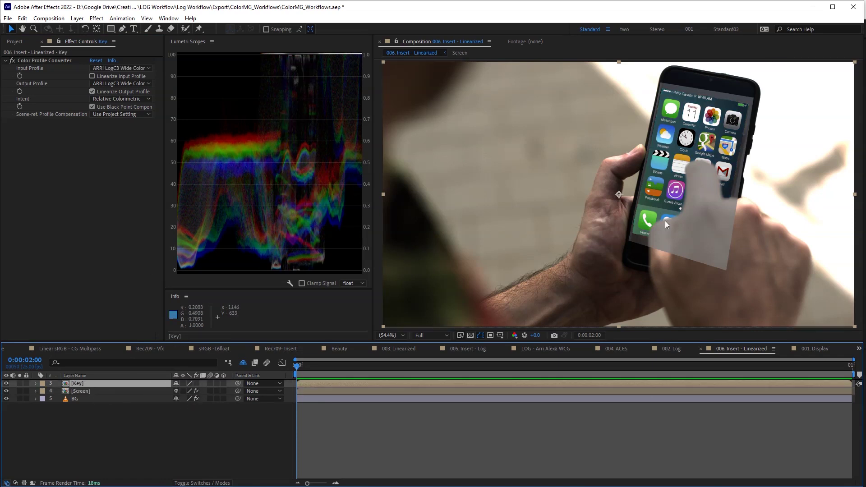
{"action": "left_click", "coordinate": [196, 384]}
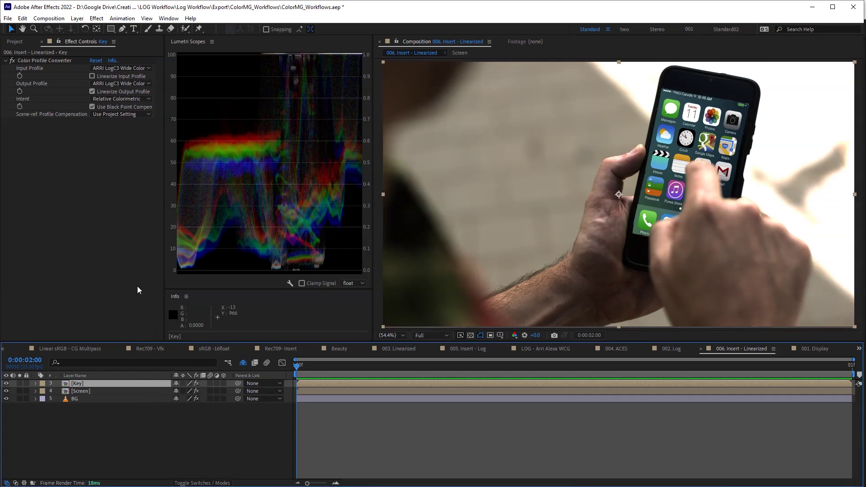
- Unhide shy layers and switch on the LOG layer in the comp
{"action": "left_click", "coordinate": [242, 363]}
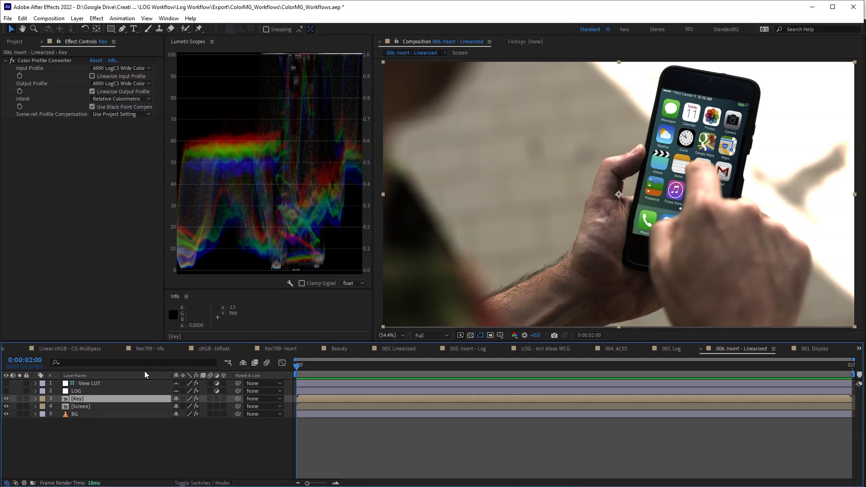
{"action": "left_click", "coordinate": [78, 391]}
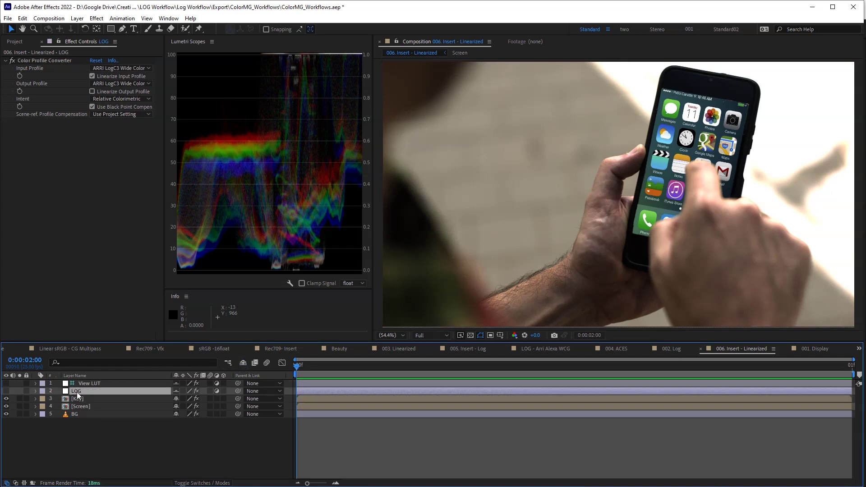
{"action": "left_click", "coordinate": [6, 391]}
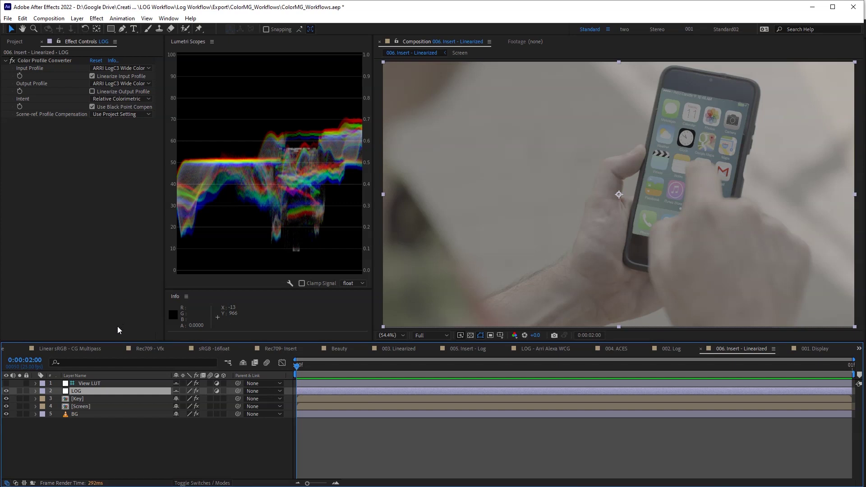
- Turn on the View LUT layer to see the corrected image
{"action": "left_click", "coordinate": [97, 385]}
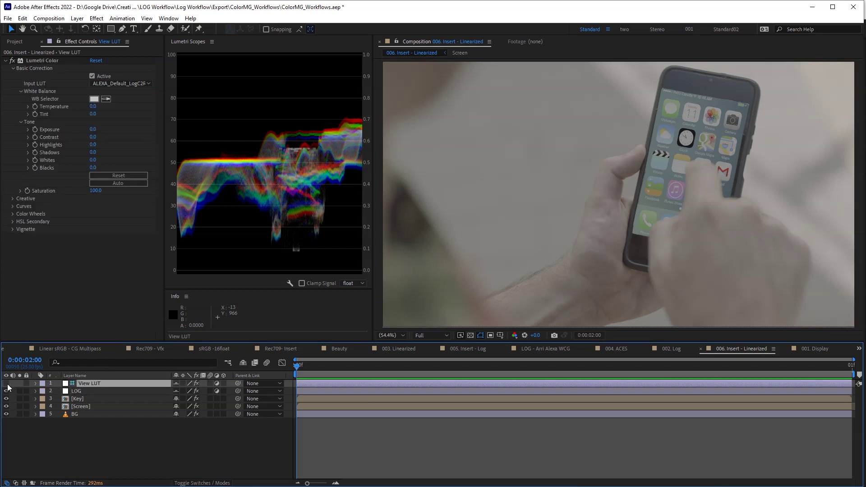
{"action": "left_click", "coordinate": [6, 384]}
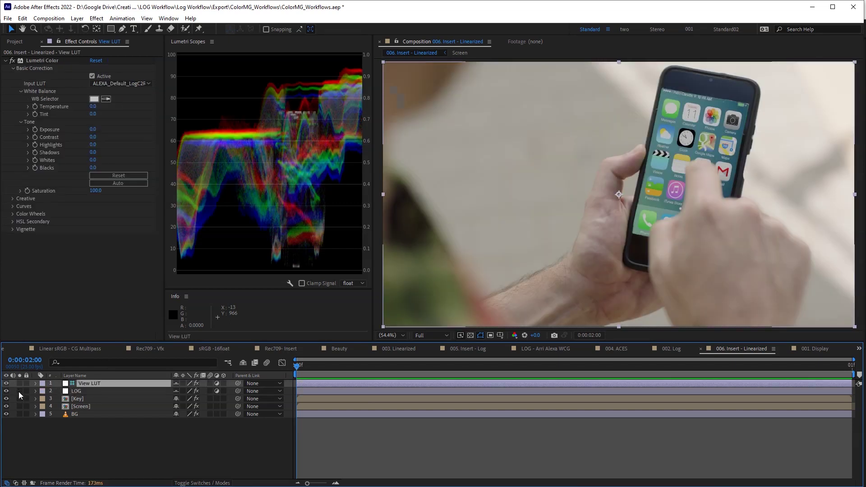
{"action": "left_click", "coordinate": [87, 408]}
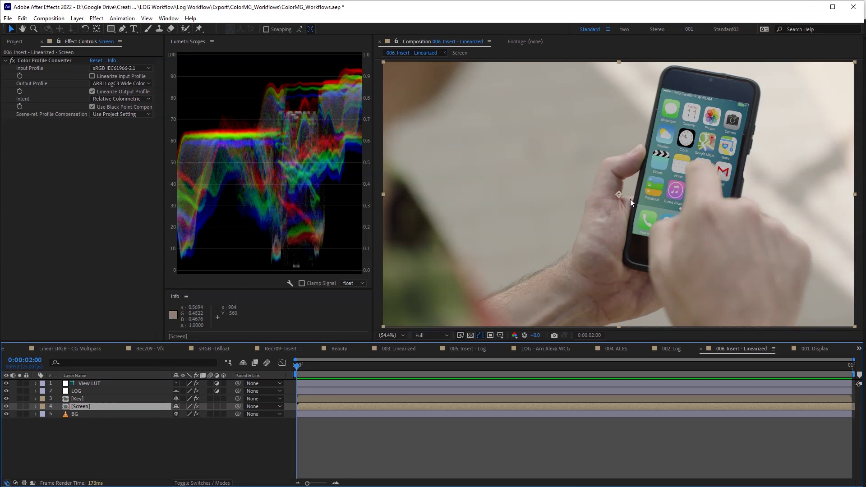
- Add Exposure to Screen bypassing linear light: exposure 0.48, offset 0.0060, gamma 0.70
{"action": "key", "text": "ctrl+space"}
{"action": "type", "text": "expo"}
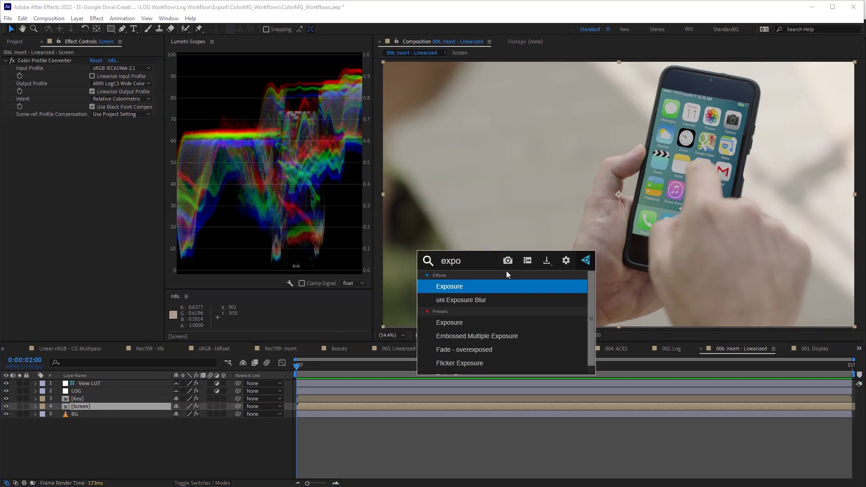
{"action": "key", "text": "Return"}
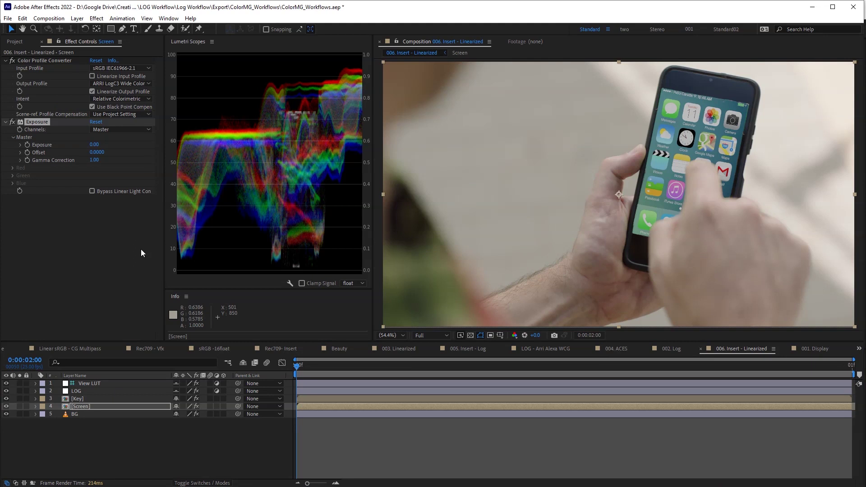
{"action": "left_click", "coordinate": [93, 191]}
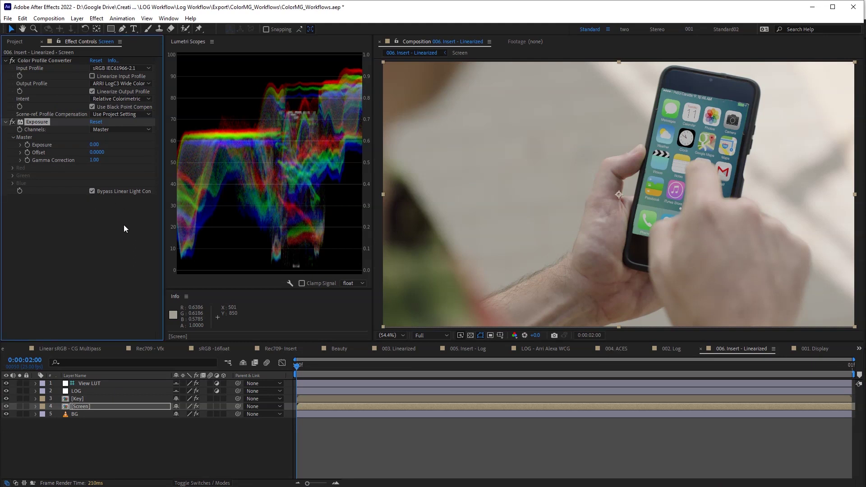
{"action": "left_click_drag", "start_coordinate": [96, 149], "coordinate": [67, 163]}
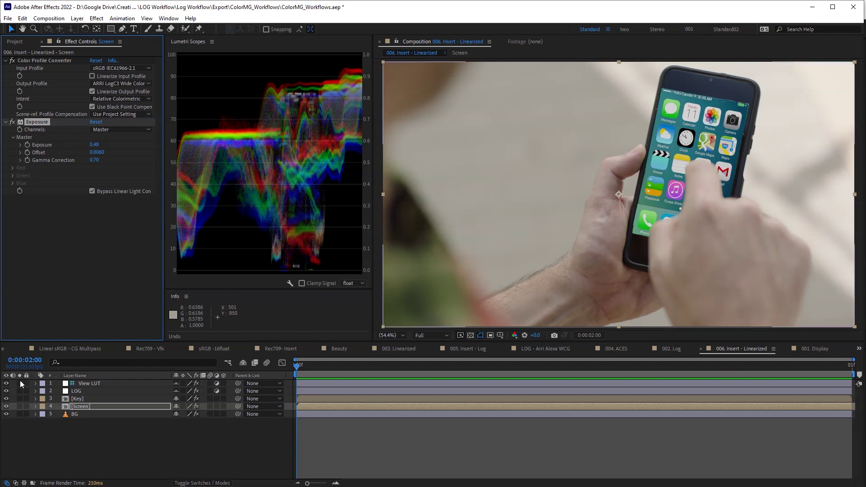
{"action": "left_click", "coordinate": [6, 383]}
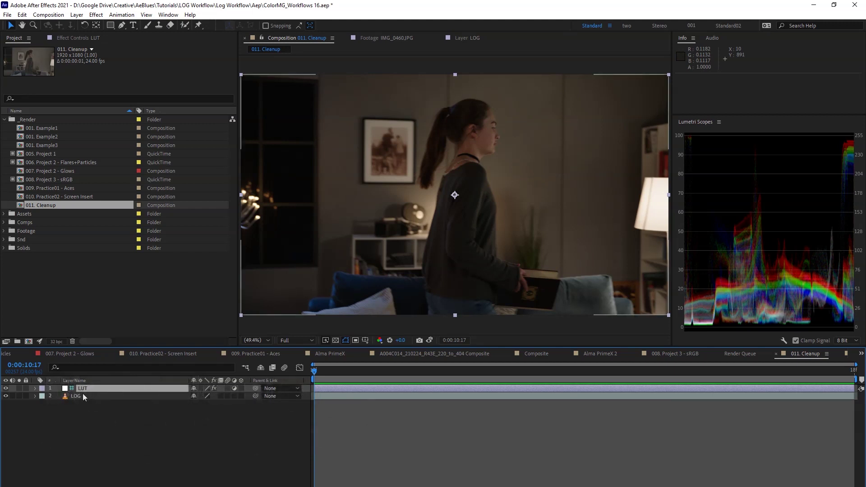
- After comparing with the LUT off, clone-stamp out the vertical door-edge line in the LOG layer
{"action": "left_click", "coordinate": [6, 388]}
{"action": "left_click", "coordinate": [6, 389]}
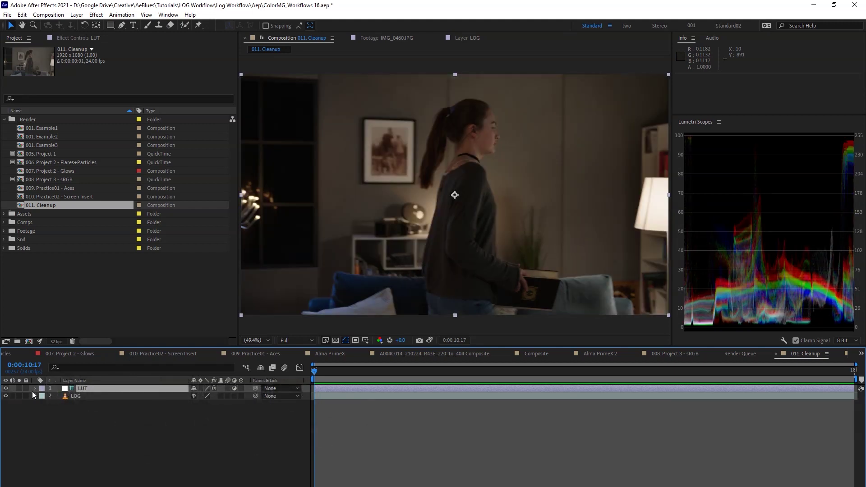
{"action": "left_click", "coordinate": [33, 396]}
{"action": "left_click", "coordinate": [159, 25]}
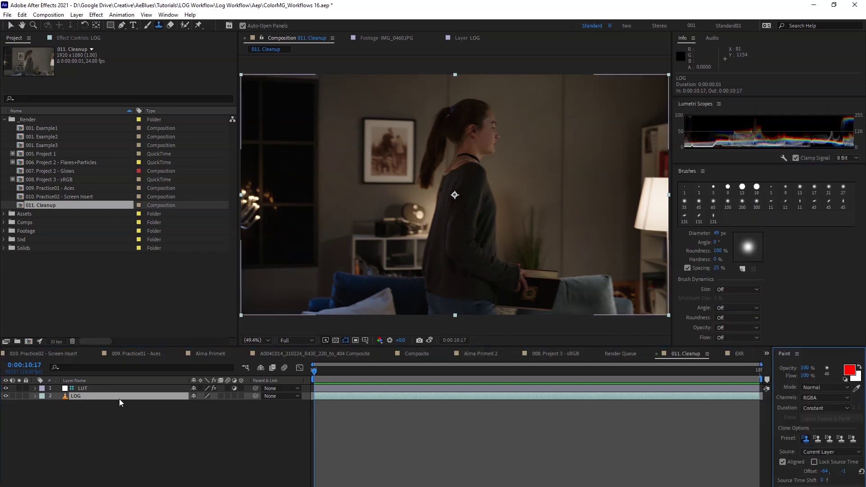
{"action": "double_click", "coordinate": [103, 397]}
{"action": "left_click_drag", "start_coordinate": [499, 162], "coordinate": [407, 192]}
{"action": "key", "text": "space"}
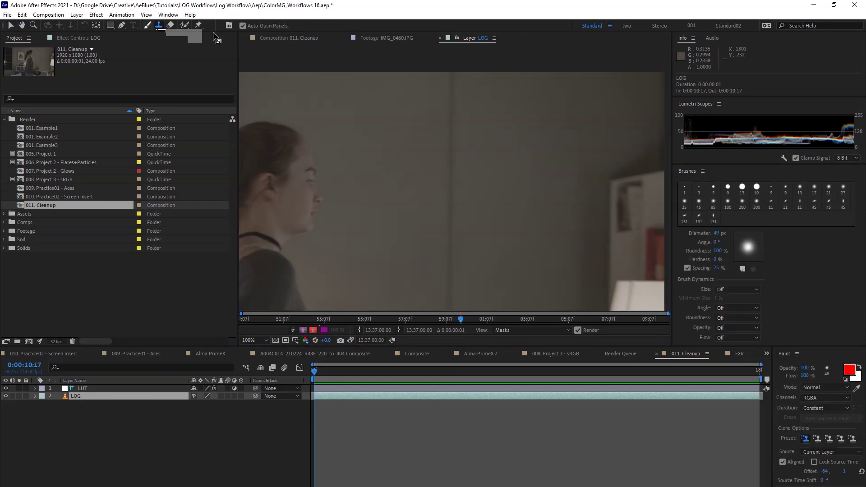
{"action": "left_click", "coordinate": [483, 114], "text": "alt"}
{"action": "mouse_move", "coordinate": [453, 112]}
{"action": "left_mouse_down"}
{"action": "mouse_move", "coordinate": [442, 240]}
{"action": "mouse_move", "coordinate": [449, 284]}
{"action": "left_mouse_up"}
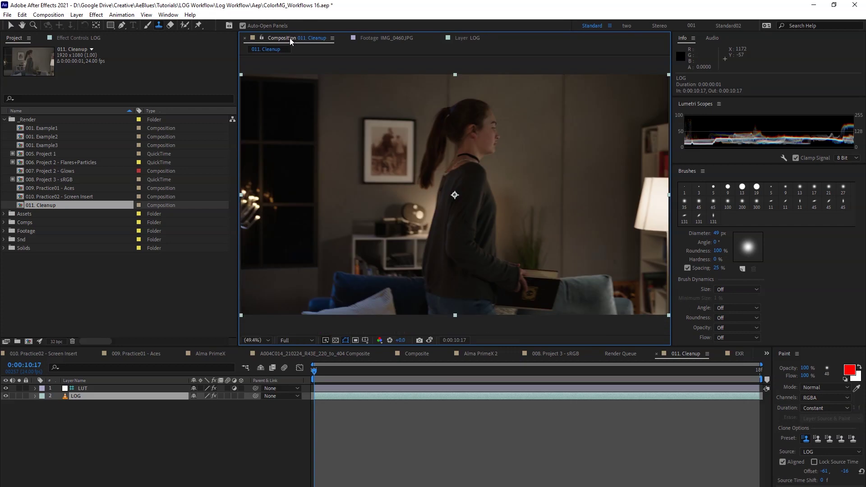
- Return to the 011. Cleanup comp and hide the LUT layer to show the flat log image
{"action": "left_click", "coordinate": [290, 38]}
{"action": "left_click", "coordinate": [104, 388]}
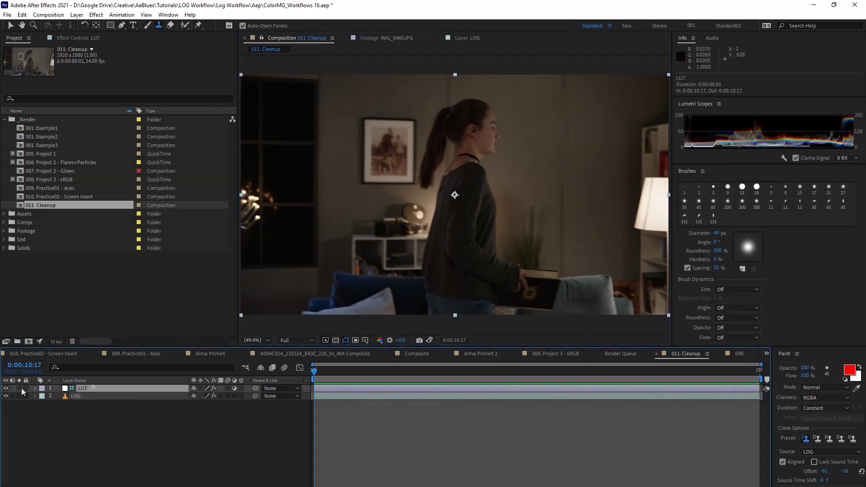
{"action": "left_click", "coordinate": [5, 389]}
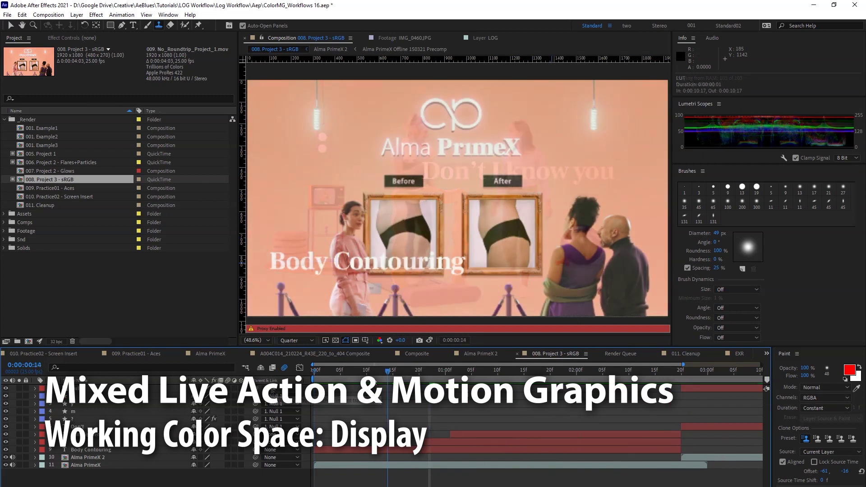
- Stop the preview and zoom the A004C014_210224_R43E_220_to_404 Composite viewer to 33.3%
{"action": "key", "text": "space"}
{"action": "key", "text": "space"}
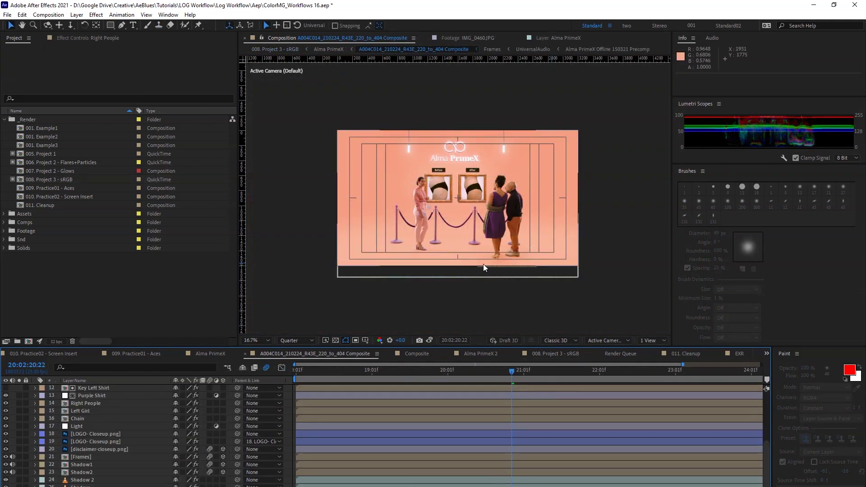
{"action": "key", "text": "period"}
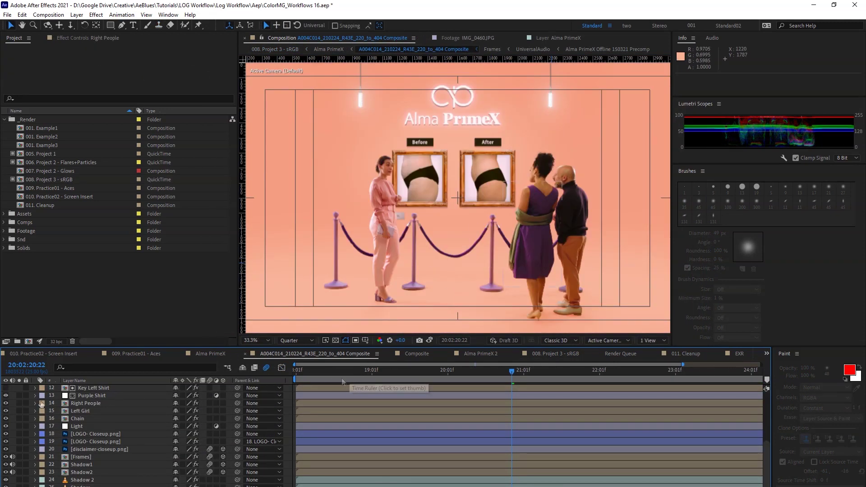